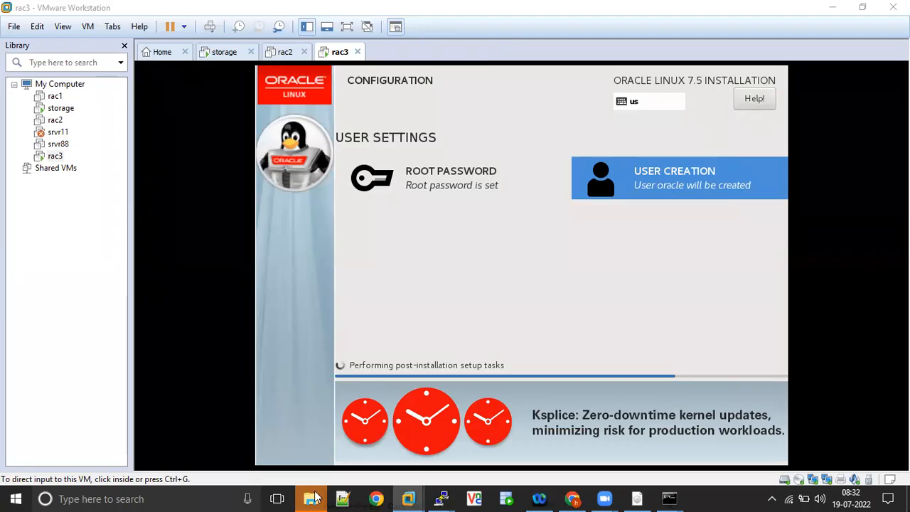
In the zoom_19july22 window, open the oldest session folder and preview its recorded video.
mouse_move(316, 498)
click(278, 465)
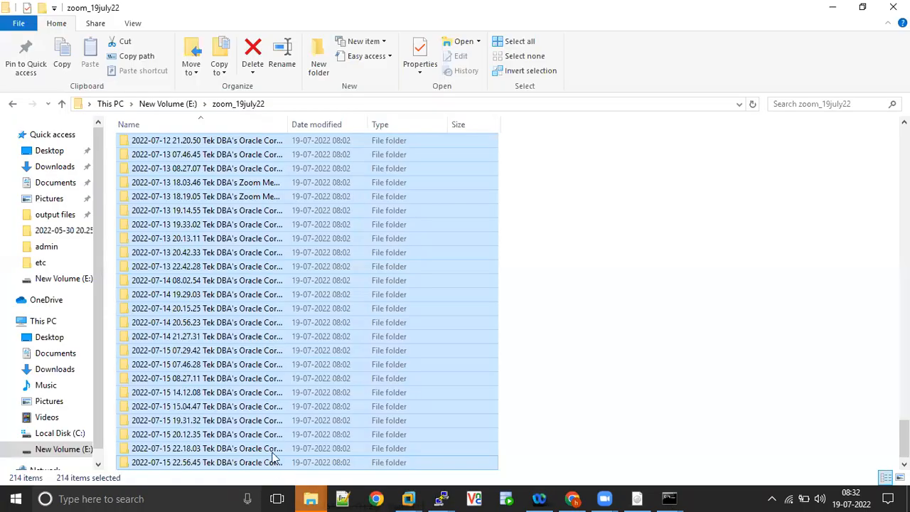
click(195, 170)
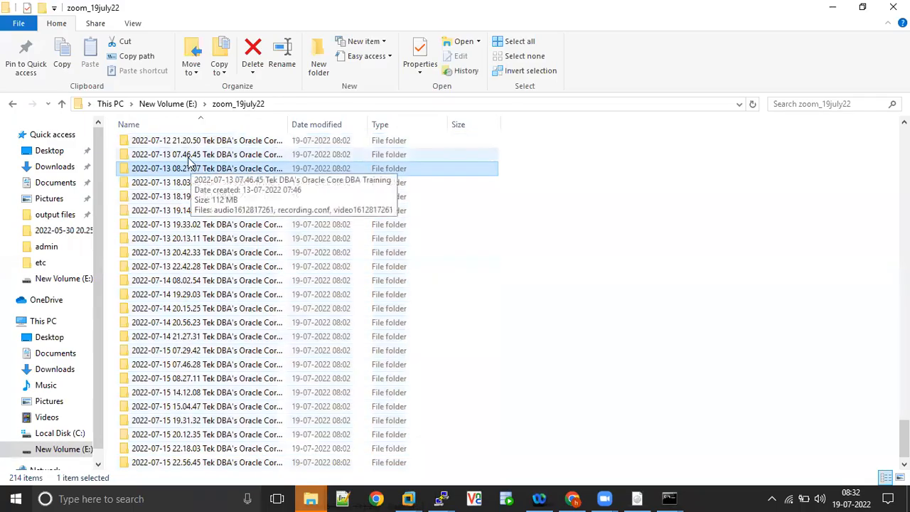
click(191, 155)
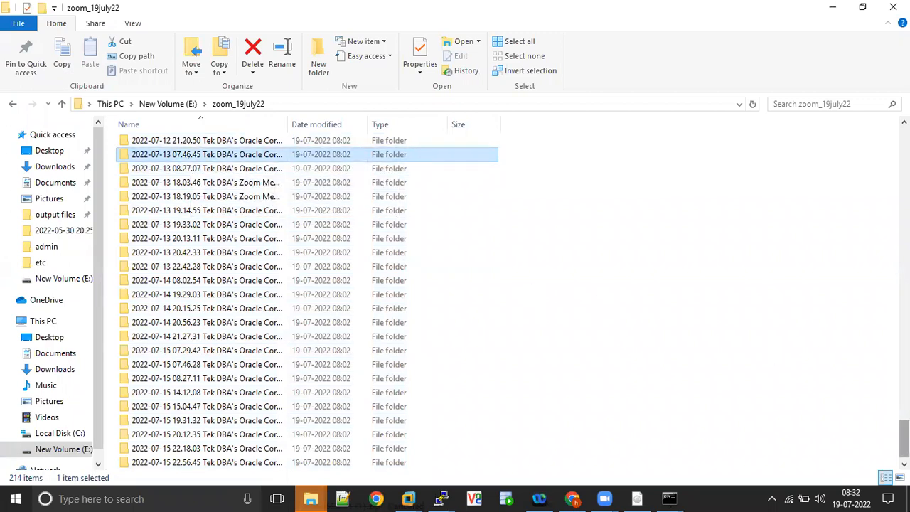
drag(904, 437, 904, 145)
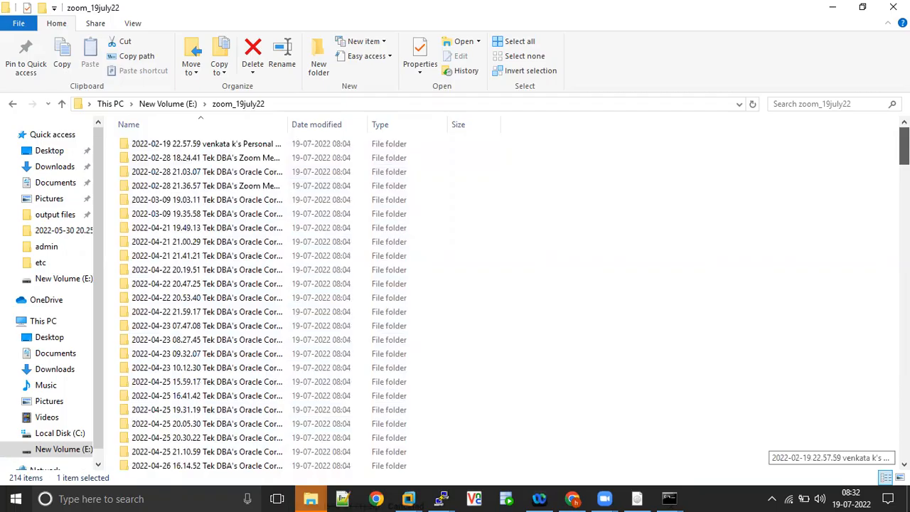
click(215, 145)
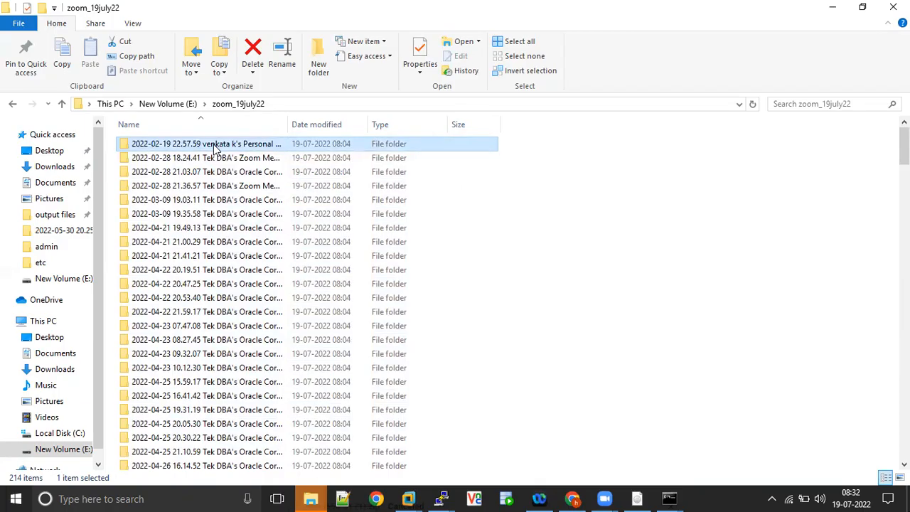
double_click(215, 146)
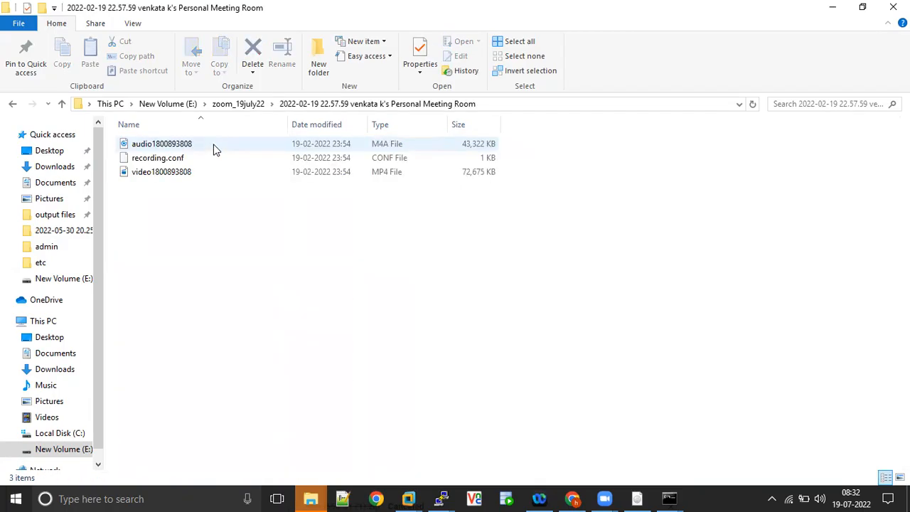
double_click(182, 173)
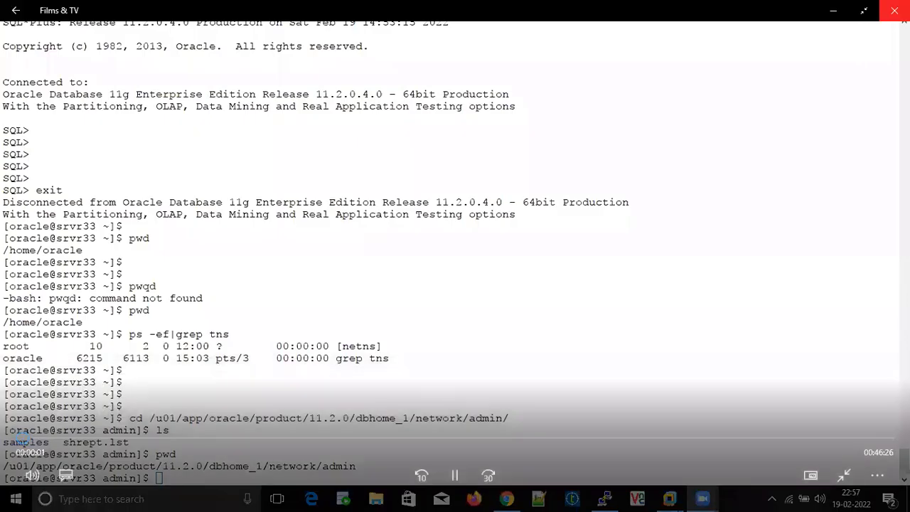
click(894, 10)
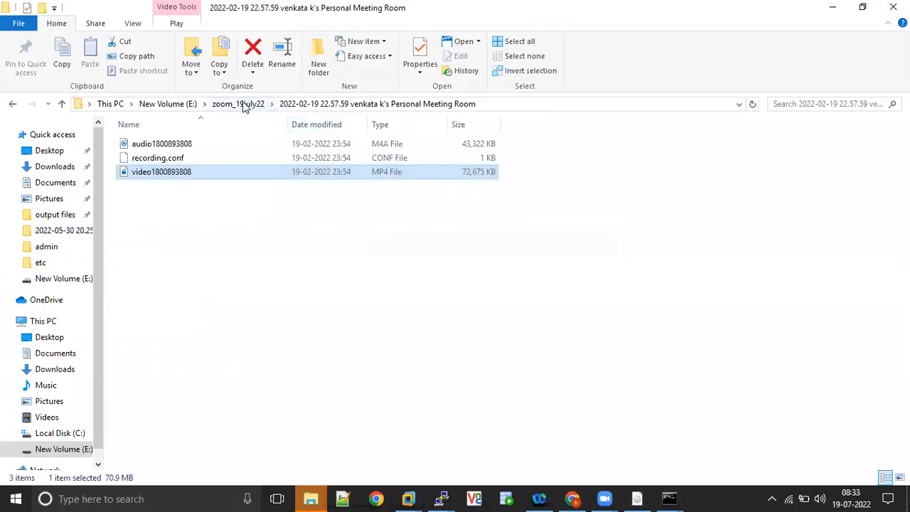
Return to New Volume (E:), reopen zoom_19july22 and select the newest 2022-07-15 session folders.
click(171, 107)
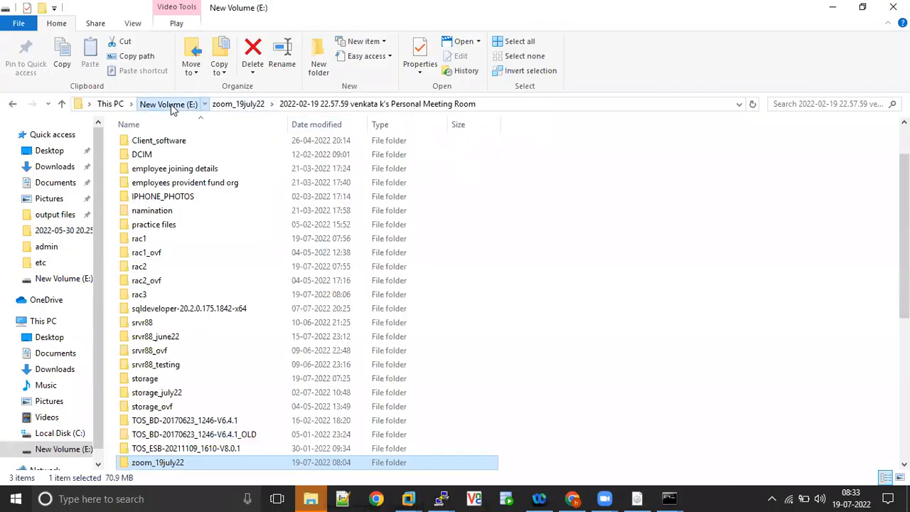
double_click(187, 466)
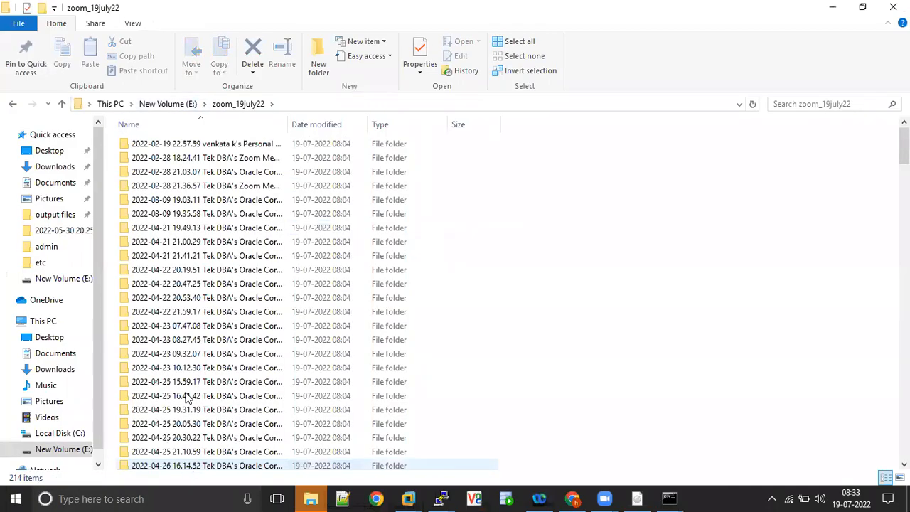
drag(903, 145, 903, 444)
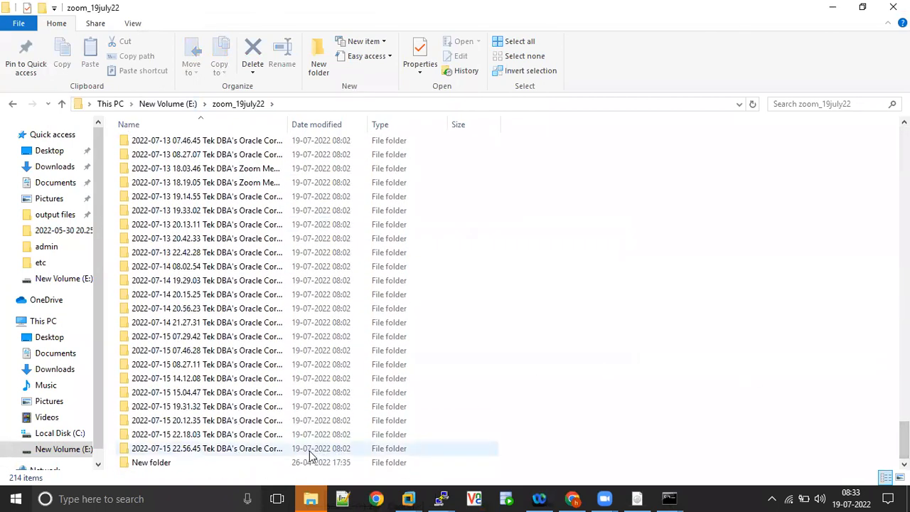
click(241, 452)
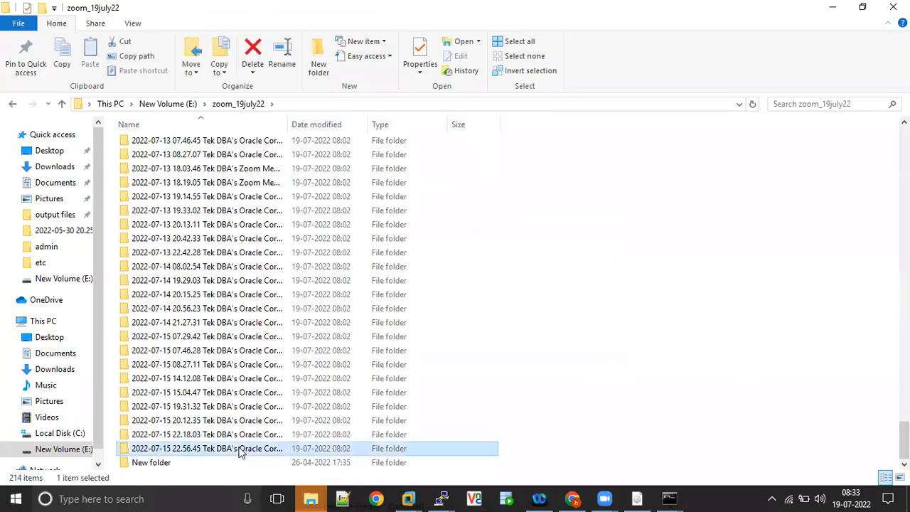
click(201, 438)
click(189, 421)
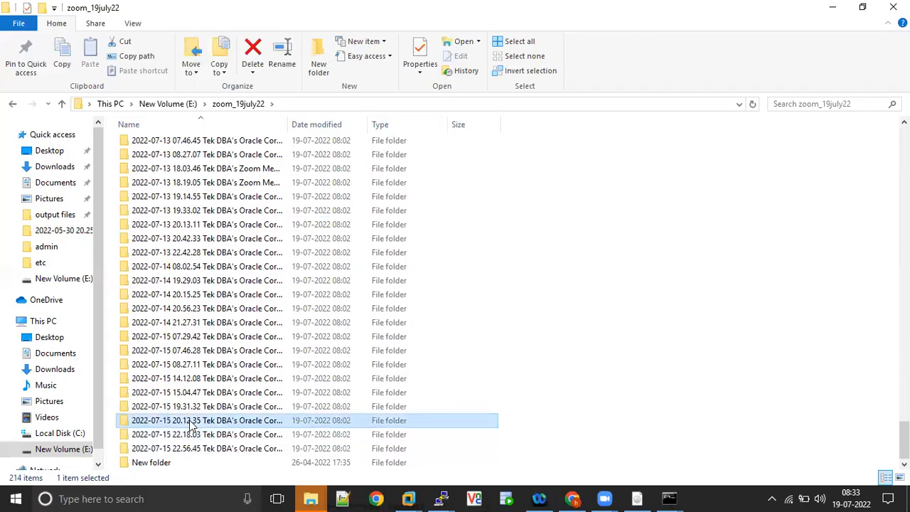
Open the 2022-07-15 19.31.32 session folder and preview its video around 4:39.
click(185, 408)
double_click(184, 408)
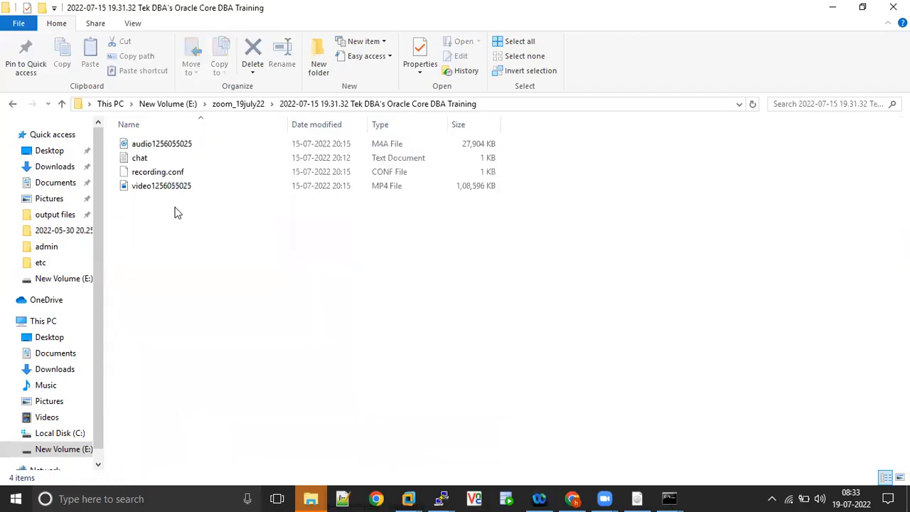
double_click(175, 189)
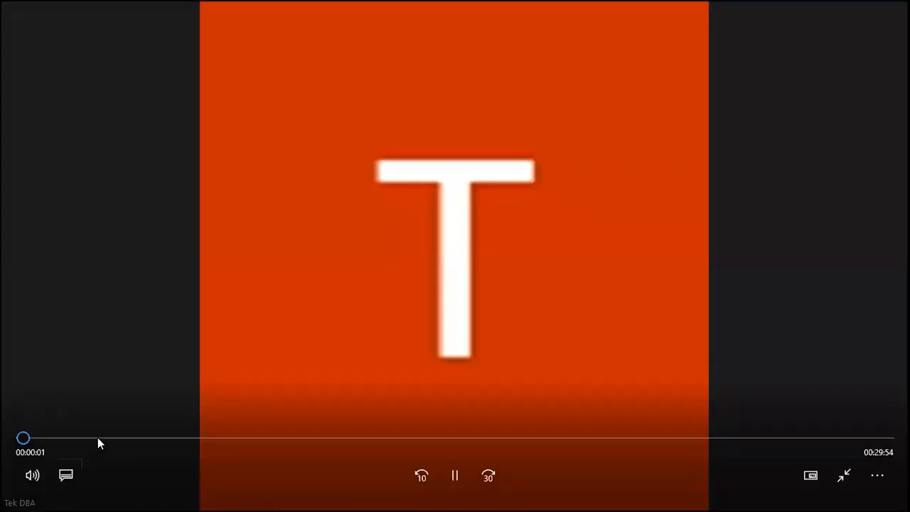
click(97, 439)
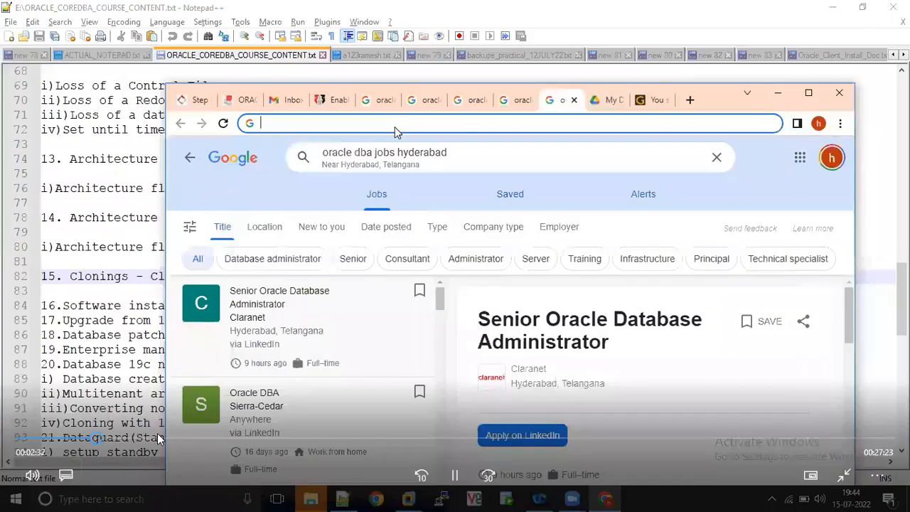
click(157, 434)
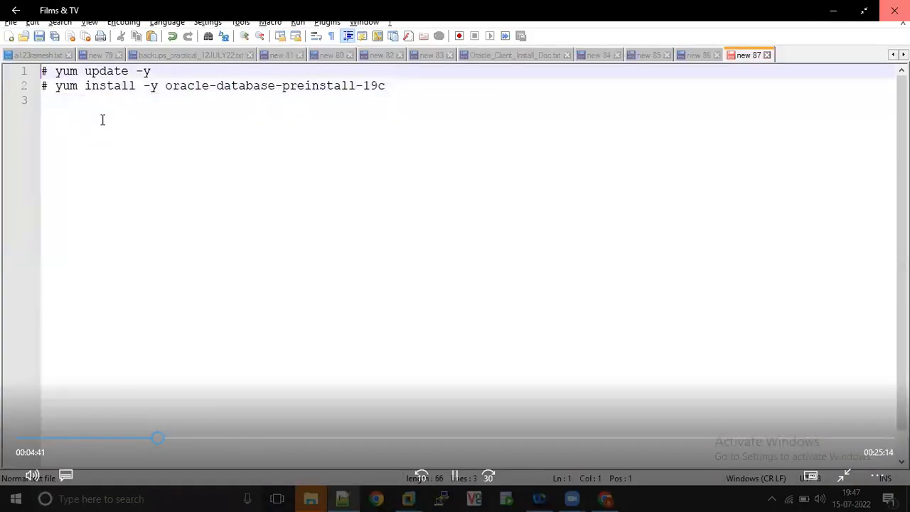
click(894, 10)
right_click(249, 196)
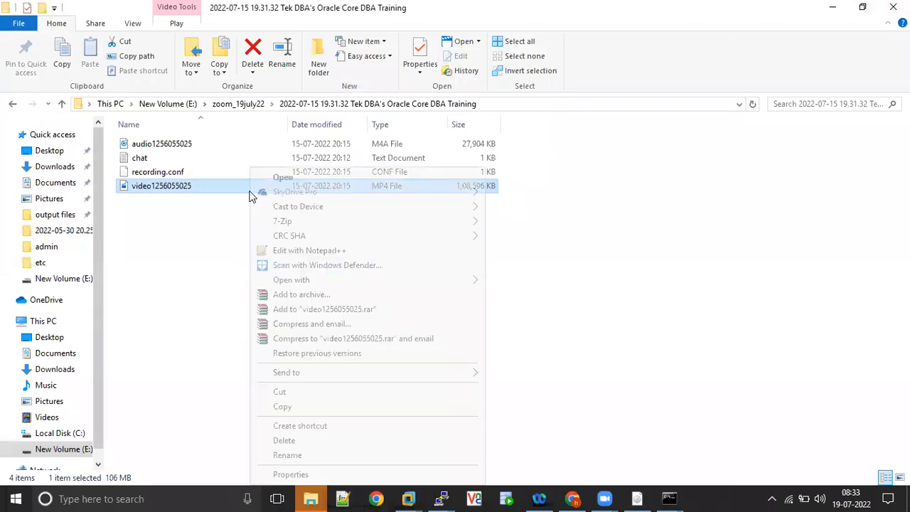
click(294, 456)
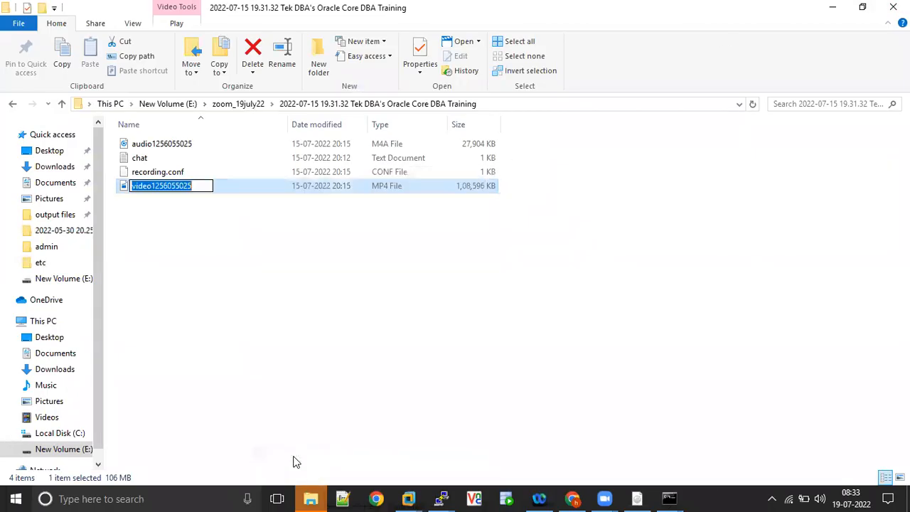
text(O)
text(e_DB_)
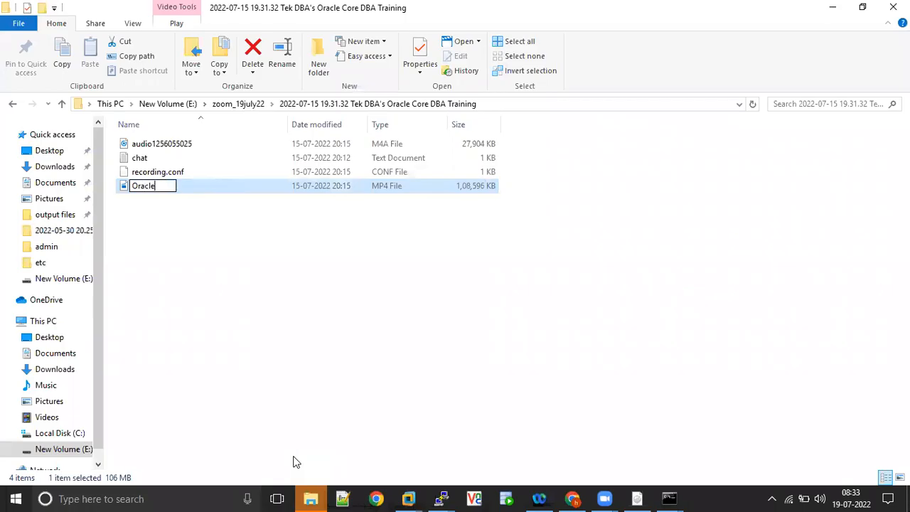
key(BackSpace)
key(BackSpace)
key(BackSpace)
text(Sottware)19)
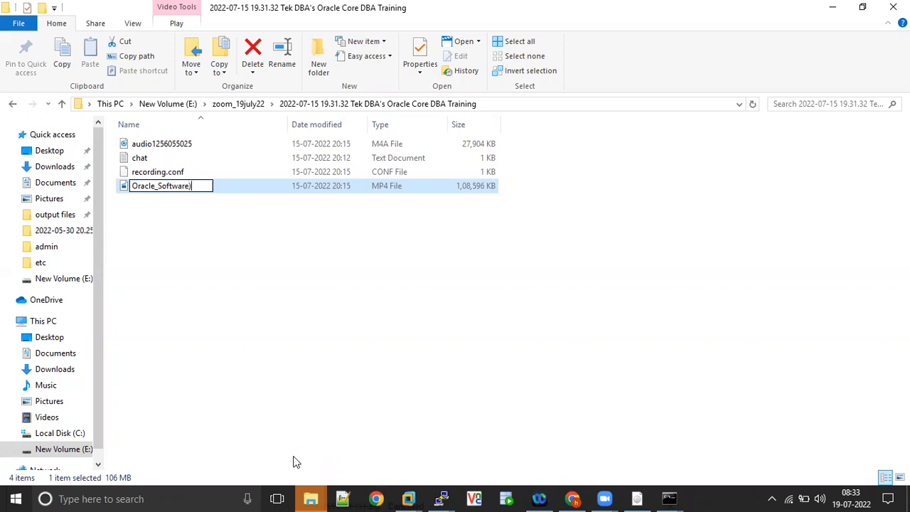
key(BackSpace)
key(BackSpace)
key(BackSpace)
text(_19c_Installat)
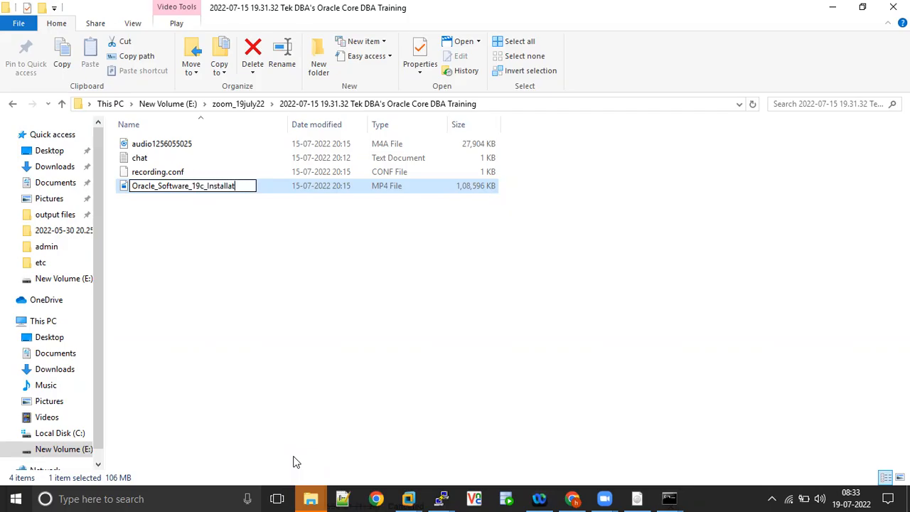
text(ion_15JU)
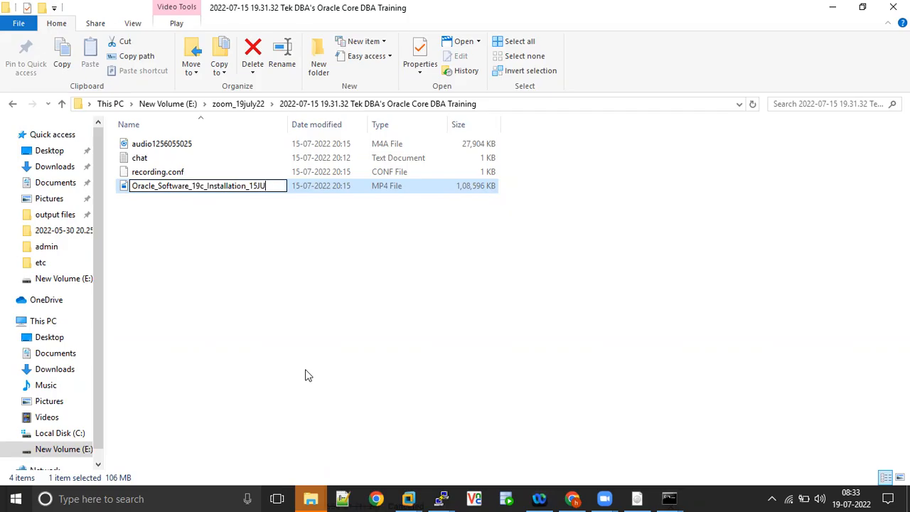
text(LY22)
key(Return)
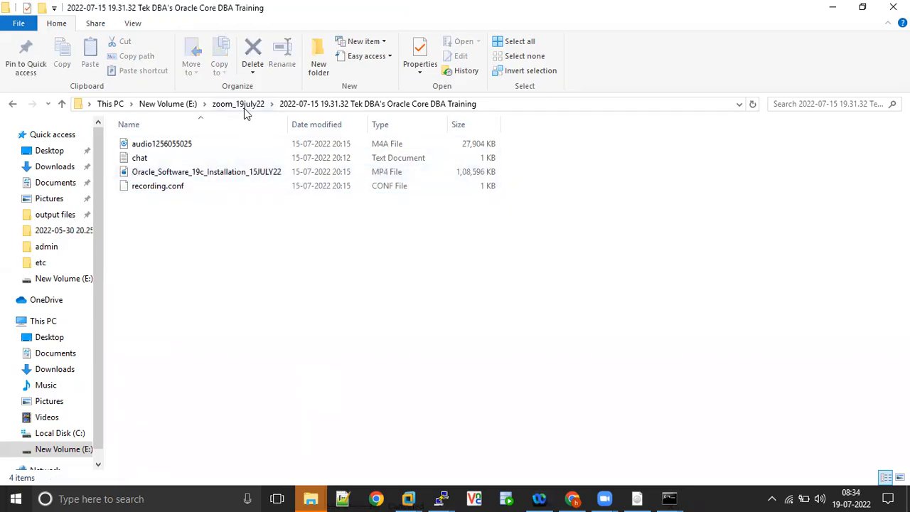
Check the 2022-07-15 08.27.11 session's 3-second video, then return to zoom_19july22.
click(244, 104)
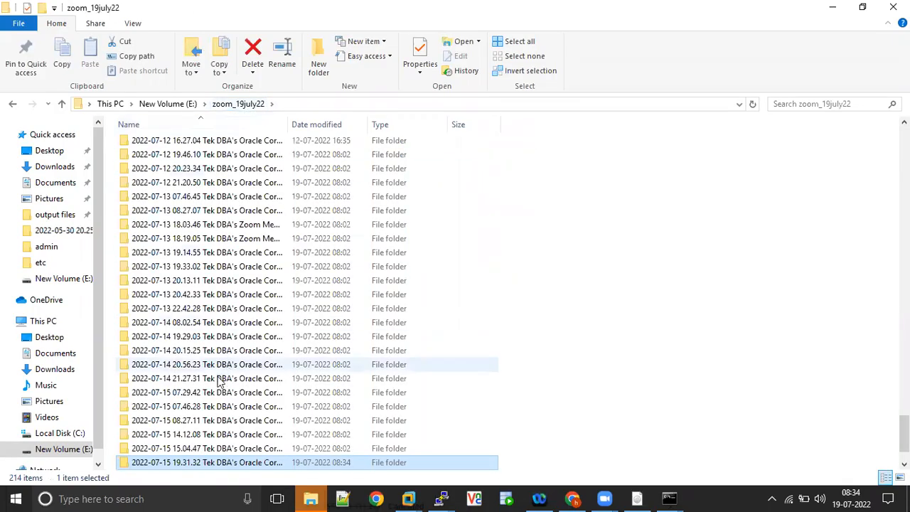
click(197, 452)
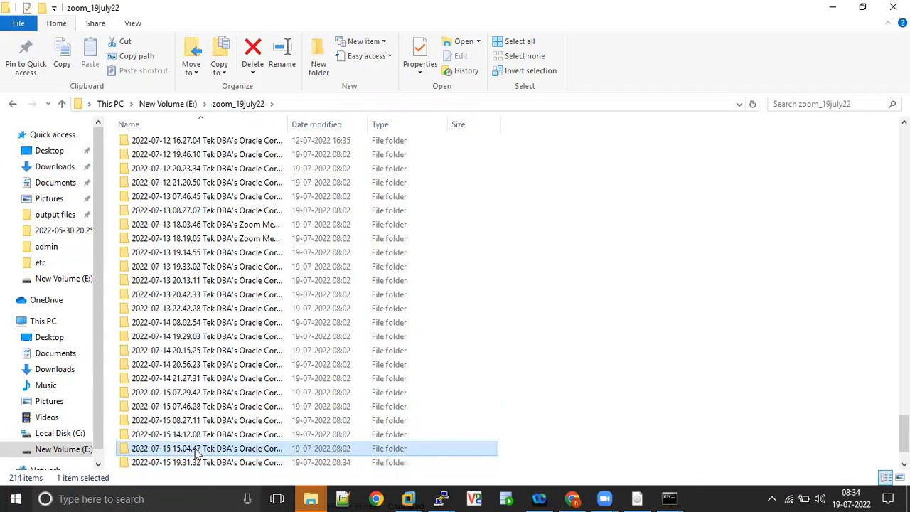
key(Up)
key(Up)
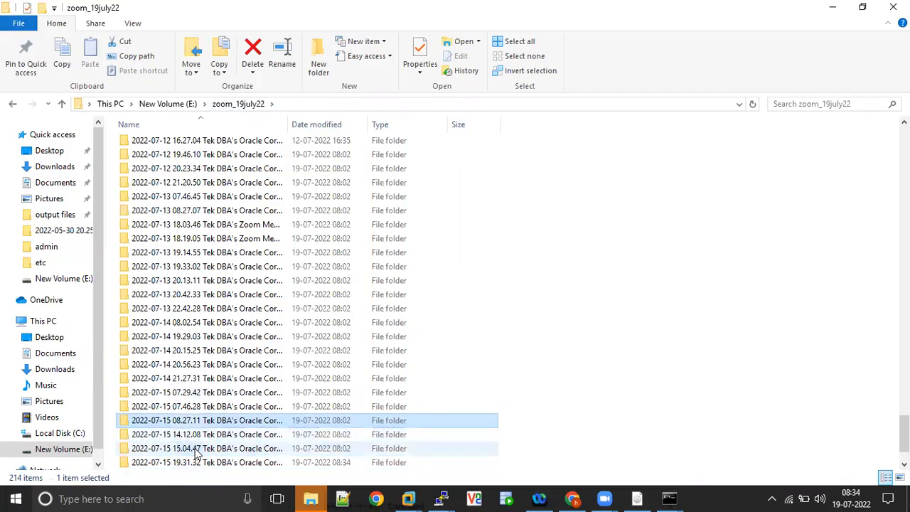
key(Return)
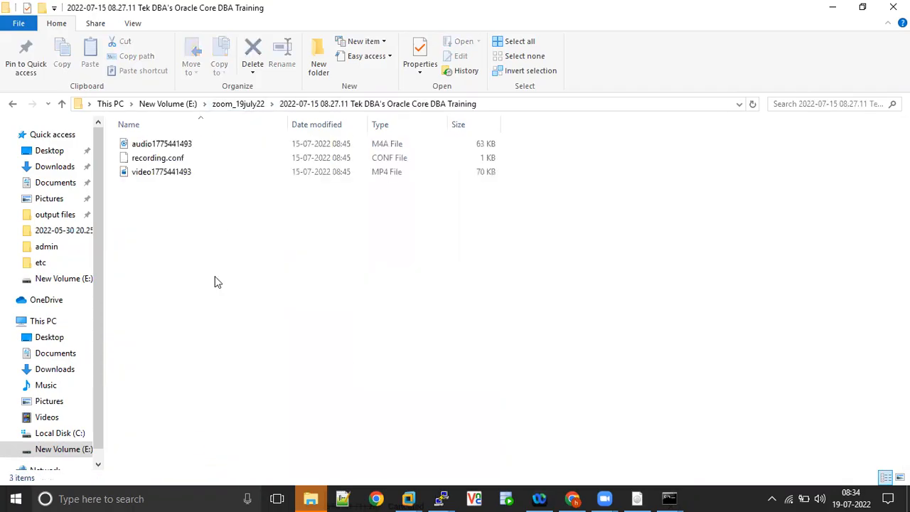
double_click(179, 173)
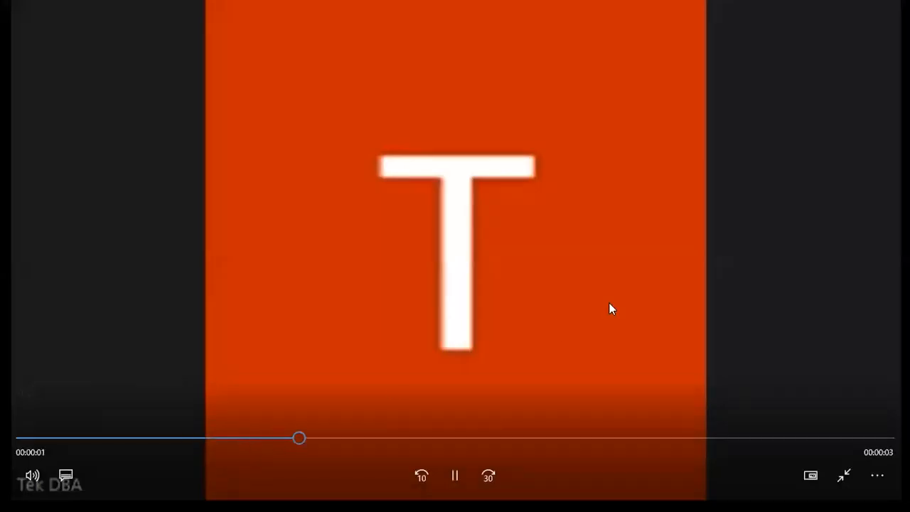
click(894, 10)
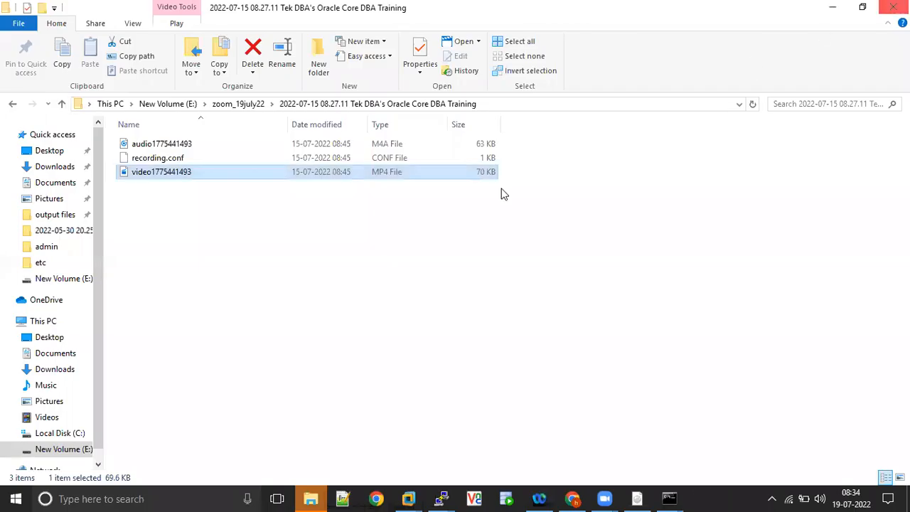
click(246, 108)
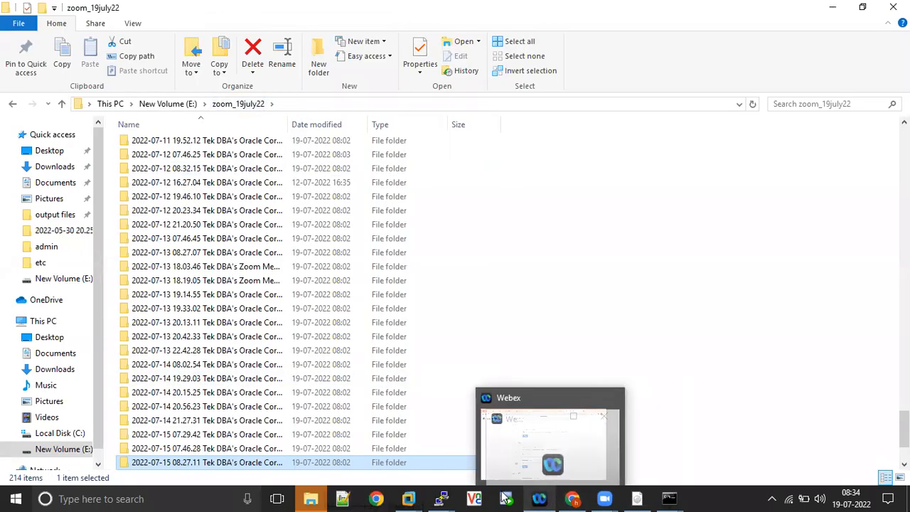
Glance at the rac3 virtual machine, then minimize VMware Workstation.
mouse_move(409, 498)
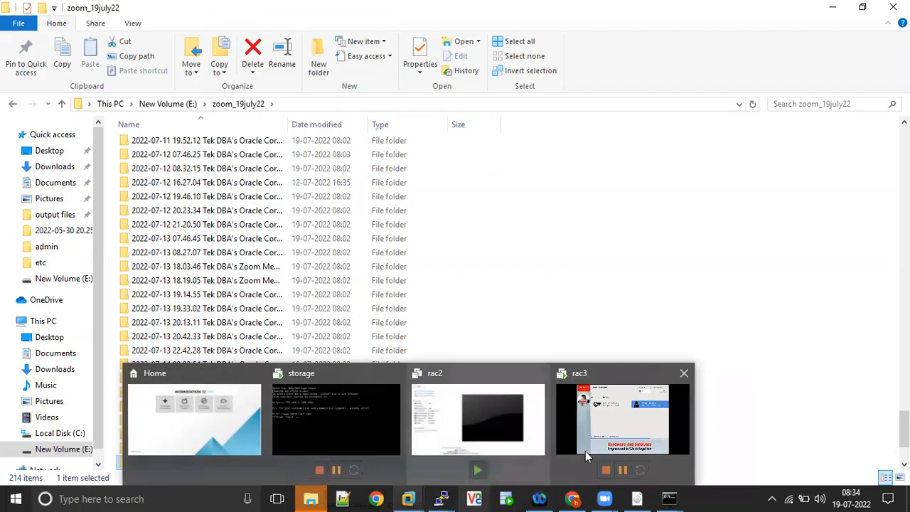
click(619, 420)
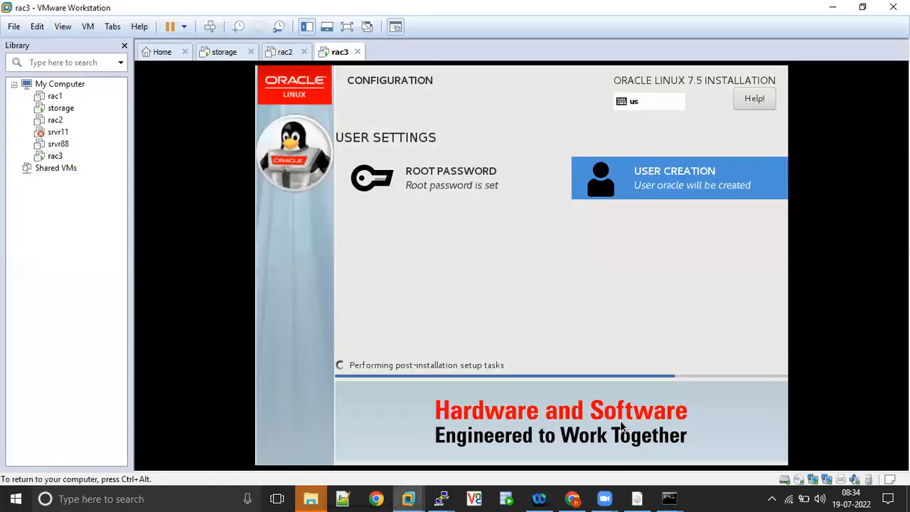
click(830, 8)
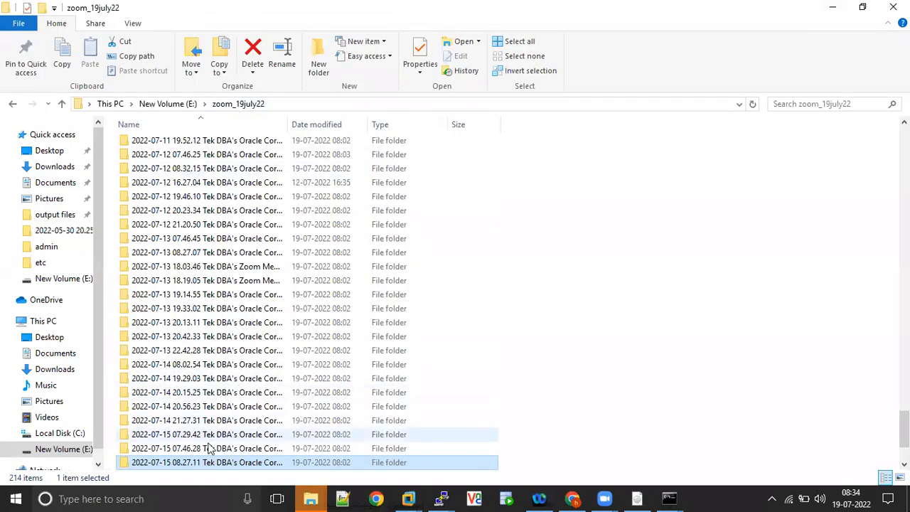
Open the 2022-07-15 07.46.28 session folder to see its audio, chat, config and video files.
click(439, 47)
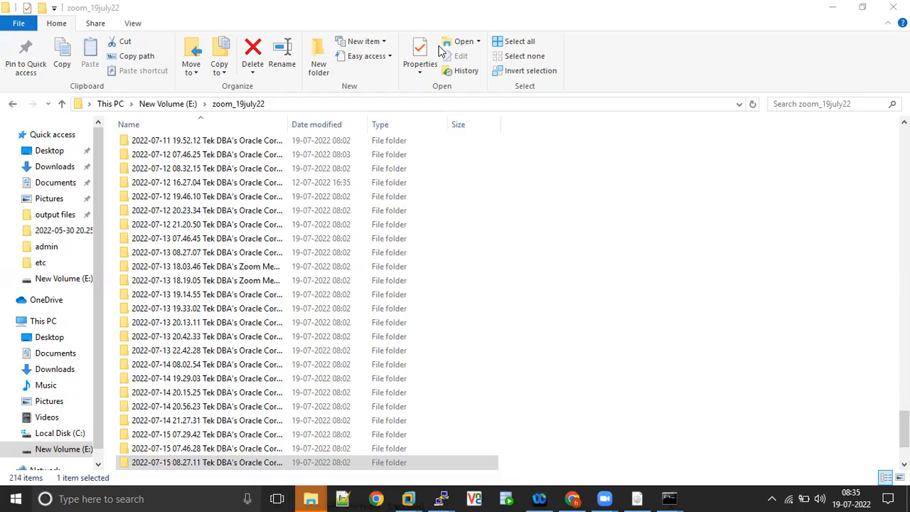
double_click(180, 448)
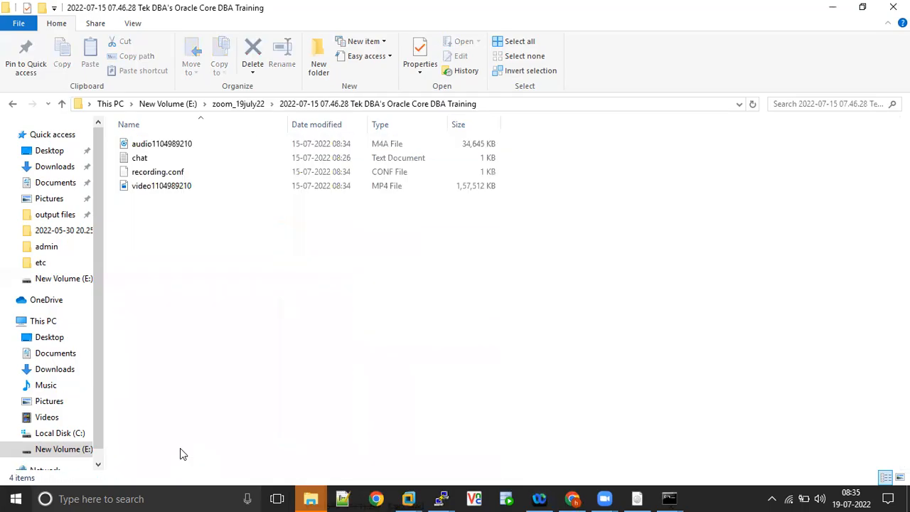
double_click(183, 185)
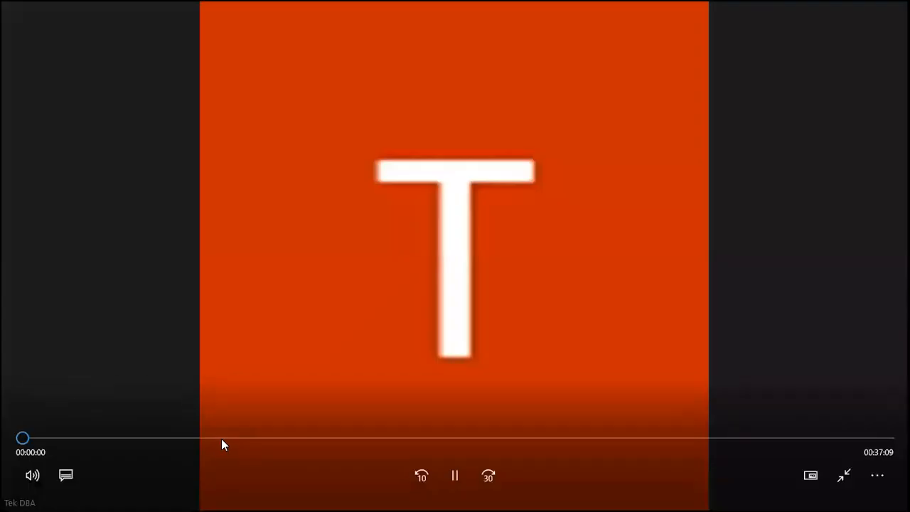
click(221, 438)
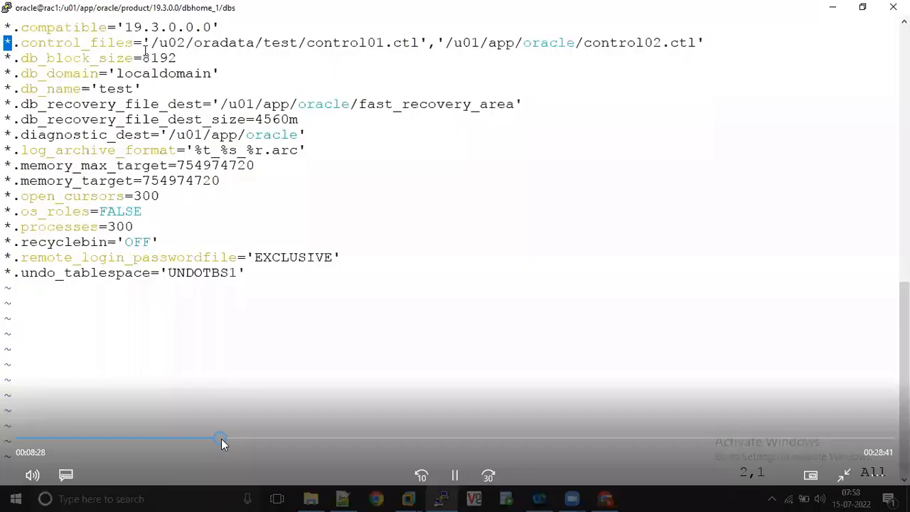
click(308, 437)
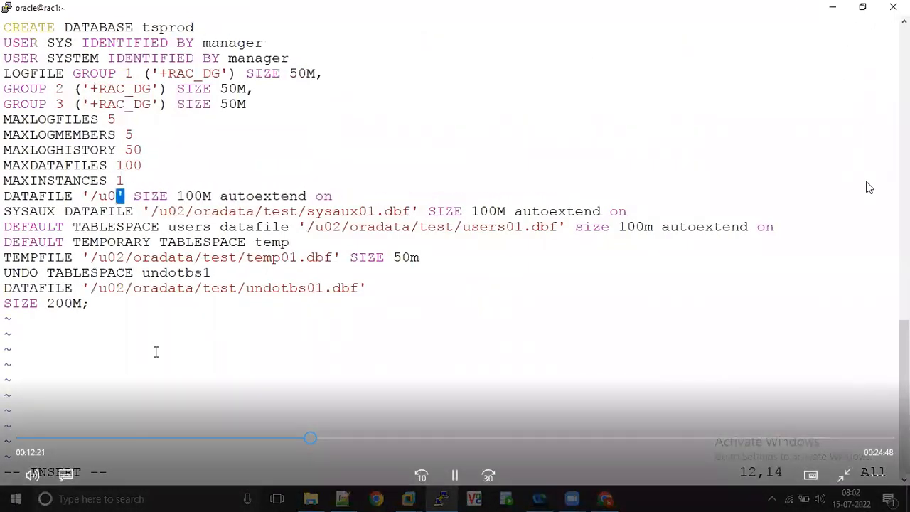
click(894, 5)
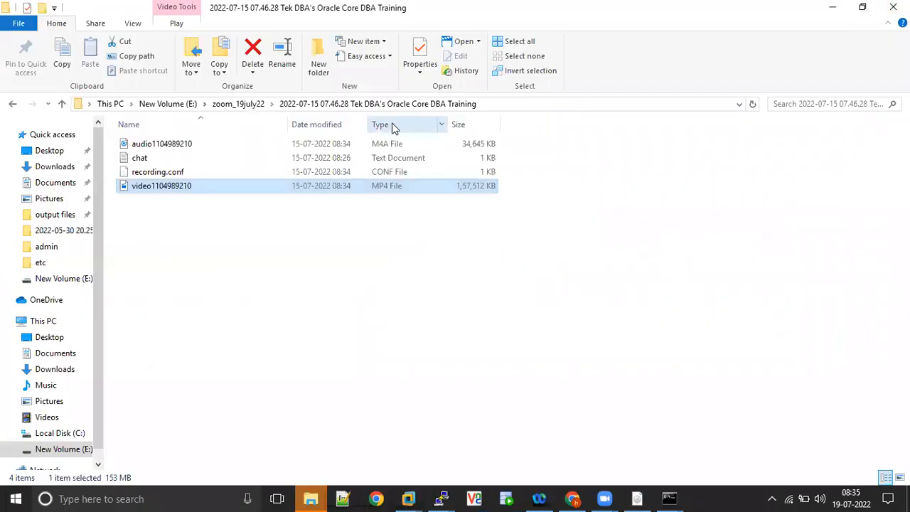
Open the 2022-07-14 20.15.25 session folder and preview its RMAN incremental-backup video.
click(238, 106)
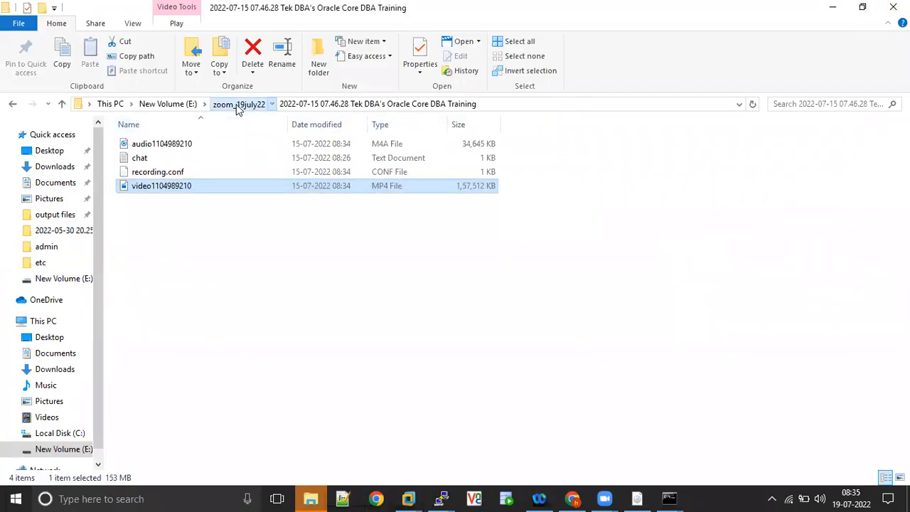
click(190, 447)
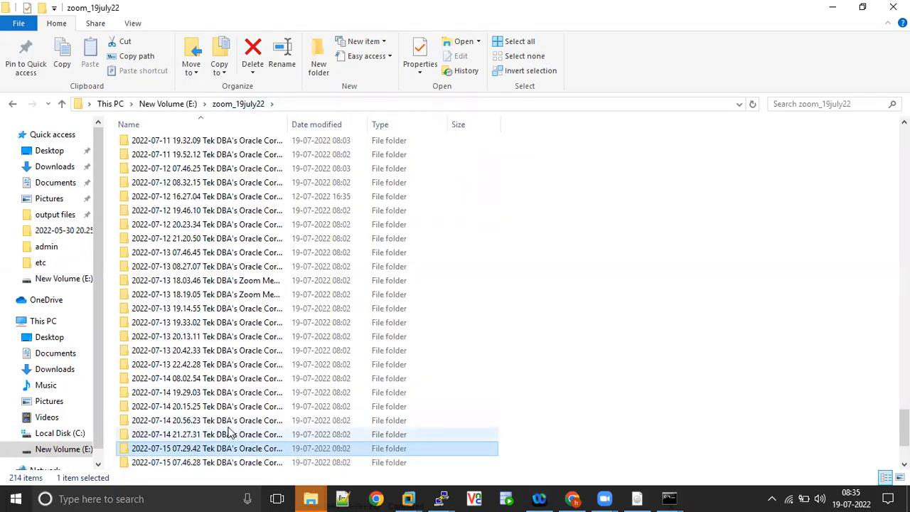
click(177, 421)
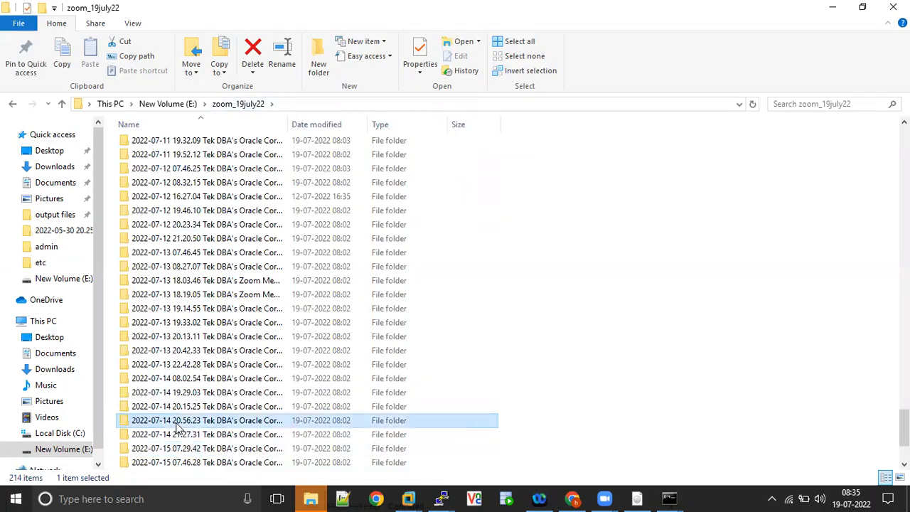
double_click(182, 407)
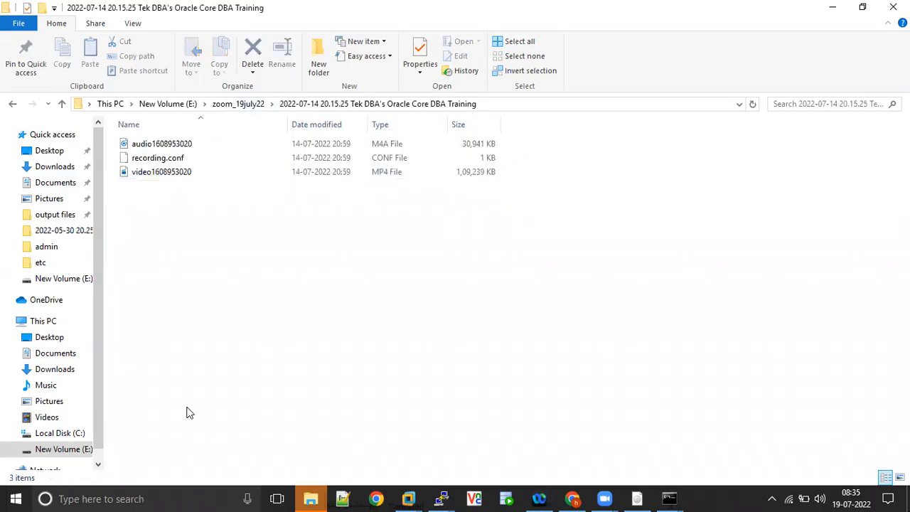
double_click(187, 172)
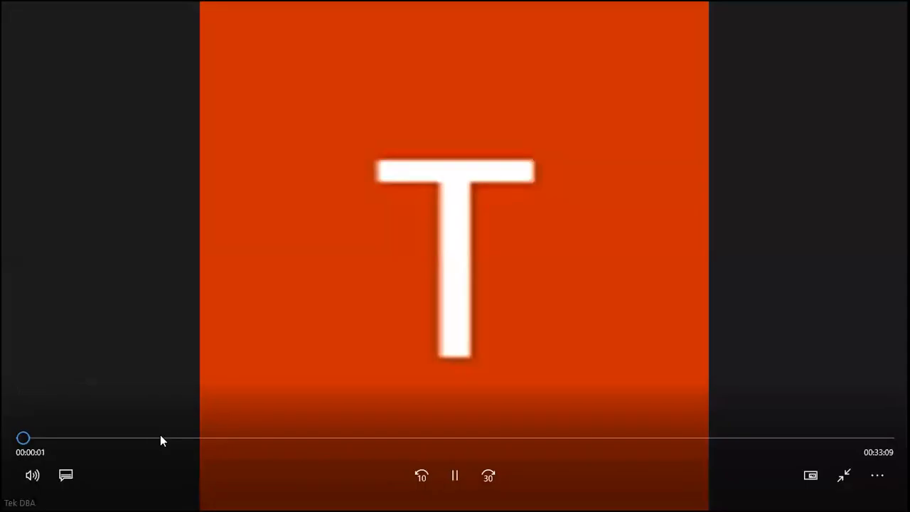
click(158, 437)
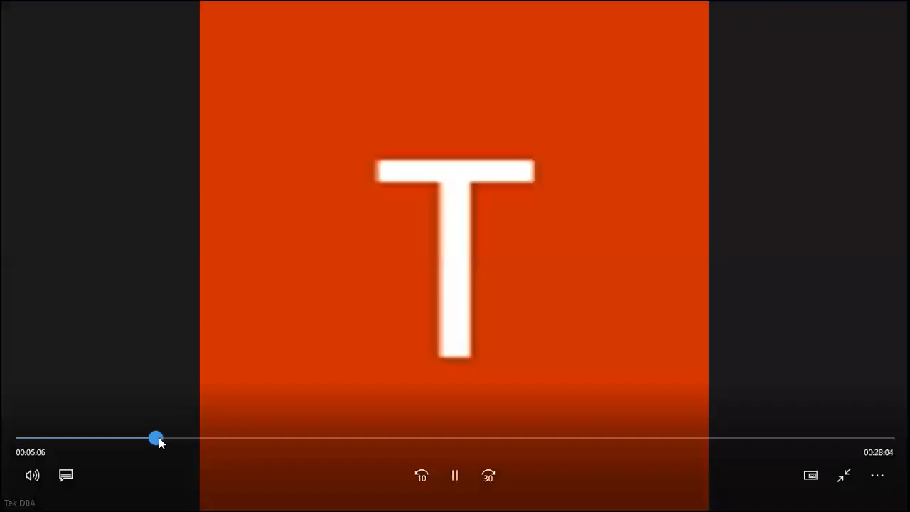
drag(159, 437, 248, 437)
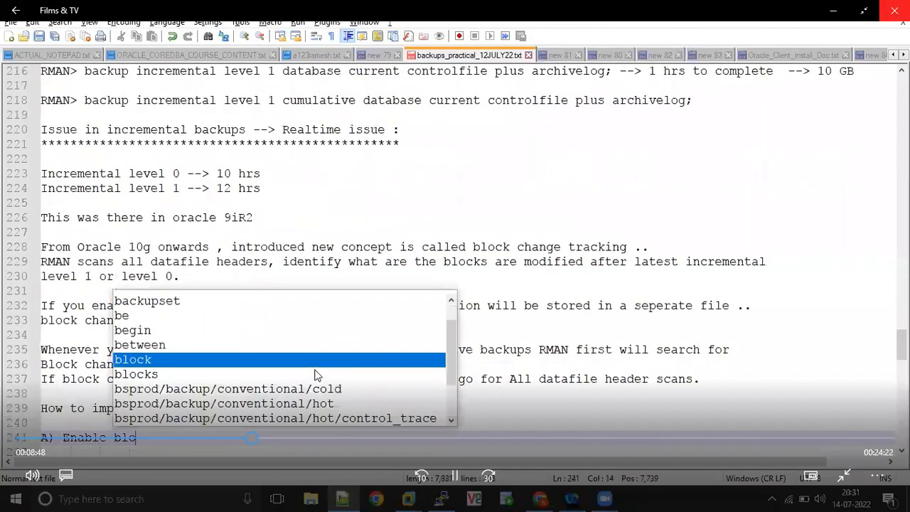
click(894, 10)
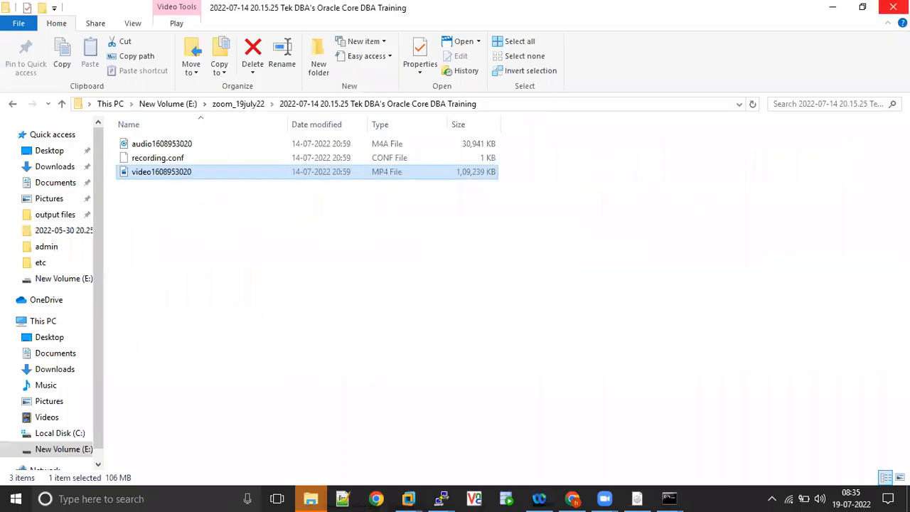
Peek into the 2022-07-13 20.13.11 and 20.42.33 folders, cancelling an accidental folder rename.
click(249, 108)
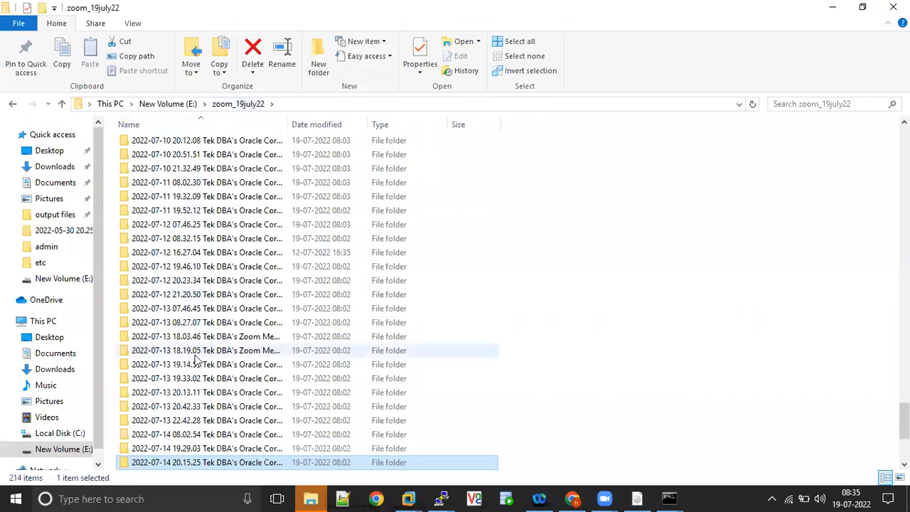
double_click(183, 396)
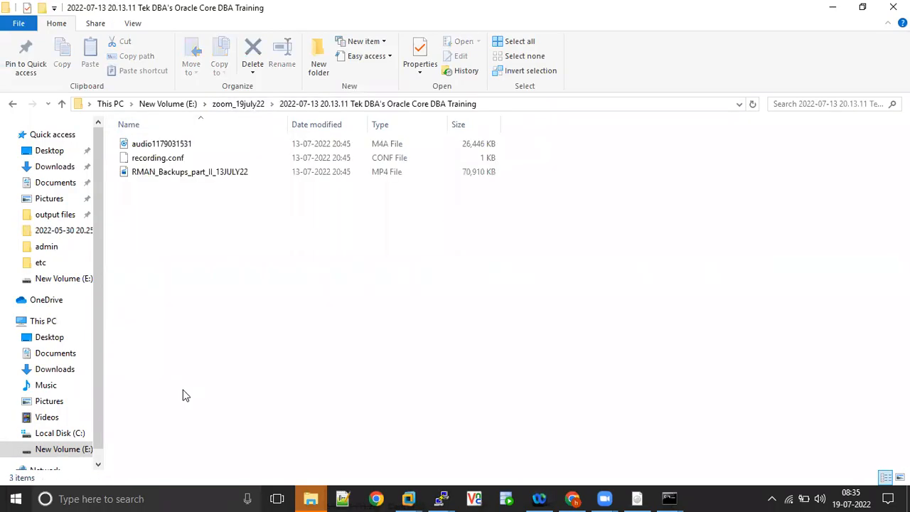
key(BackSpace)
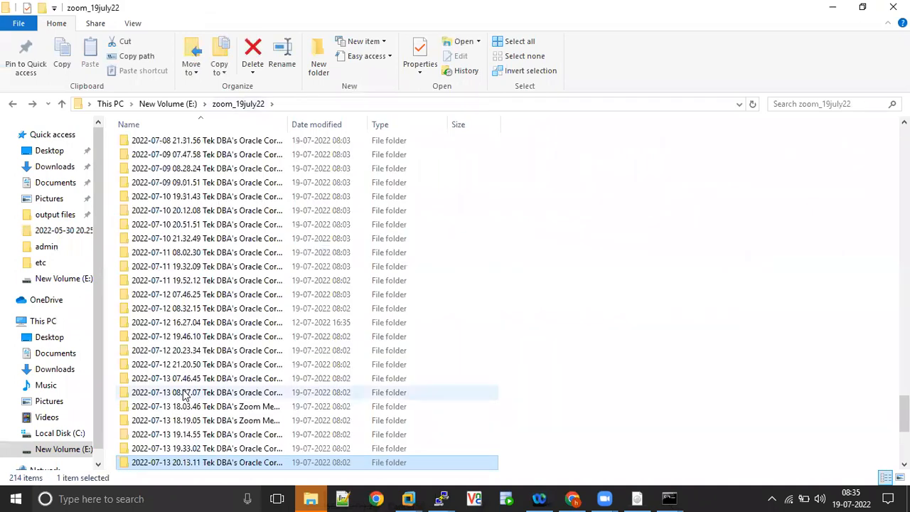
key(Down)
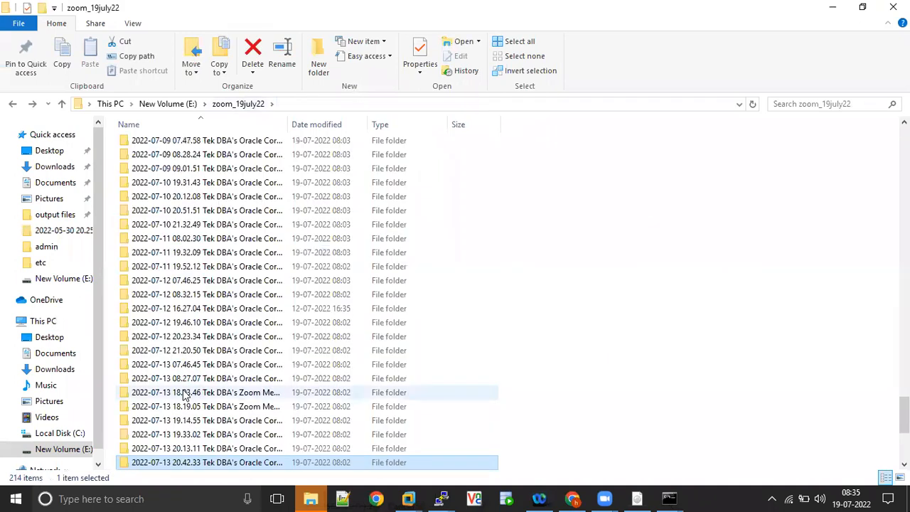
key(Down)
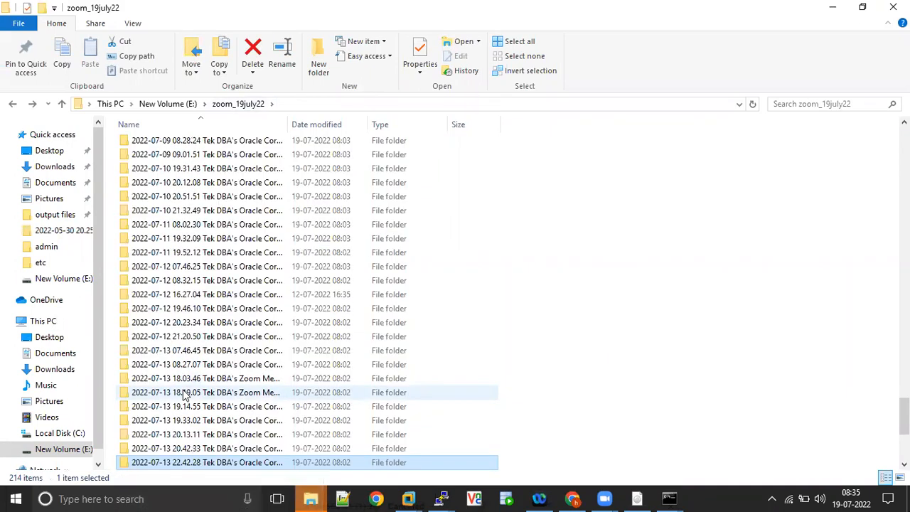
double_click(198, 454)
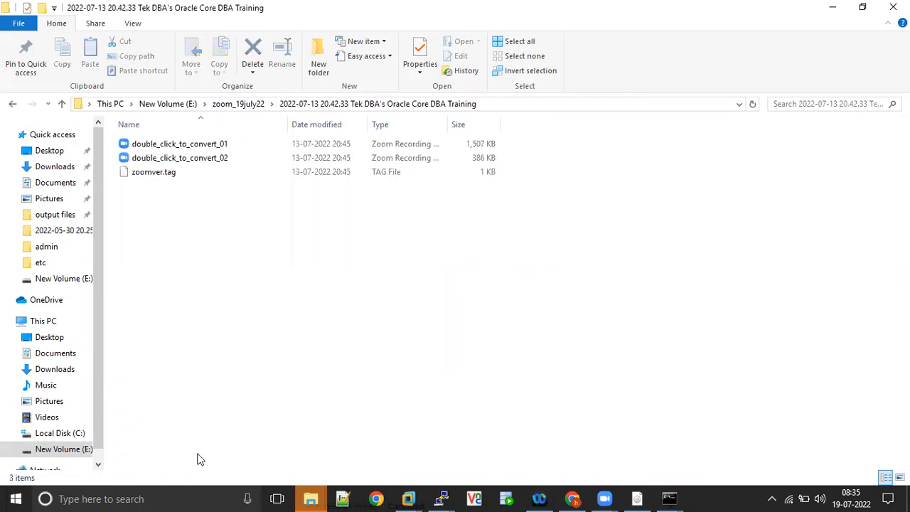
key(BackSpace)
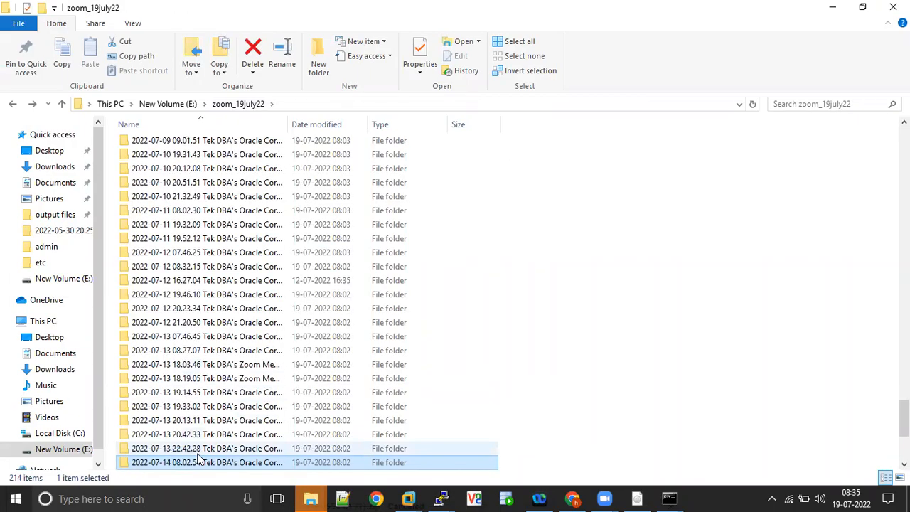
click(213, 462)
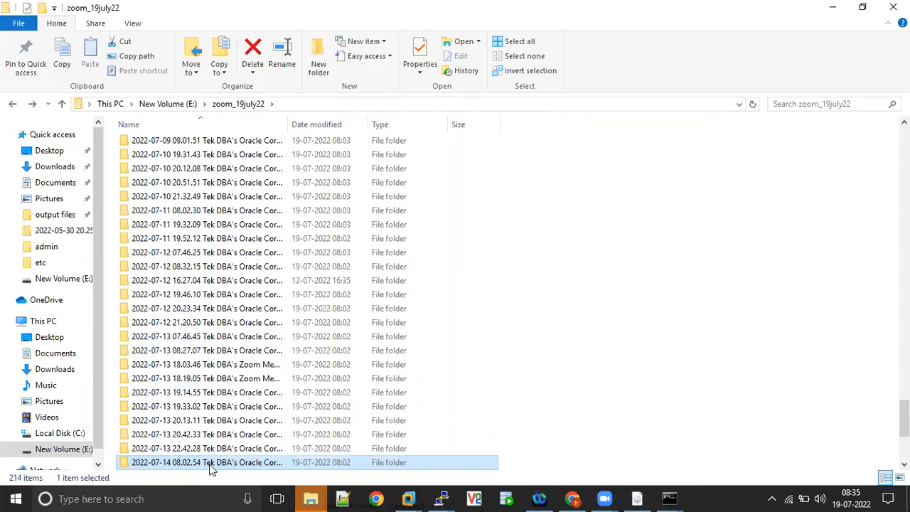
click(366, 466)
Check the 2022-07-14 19.29.03 folder, then open the 2022-07-14 08.02.54 recording folder.
key(Down)
key(Down)
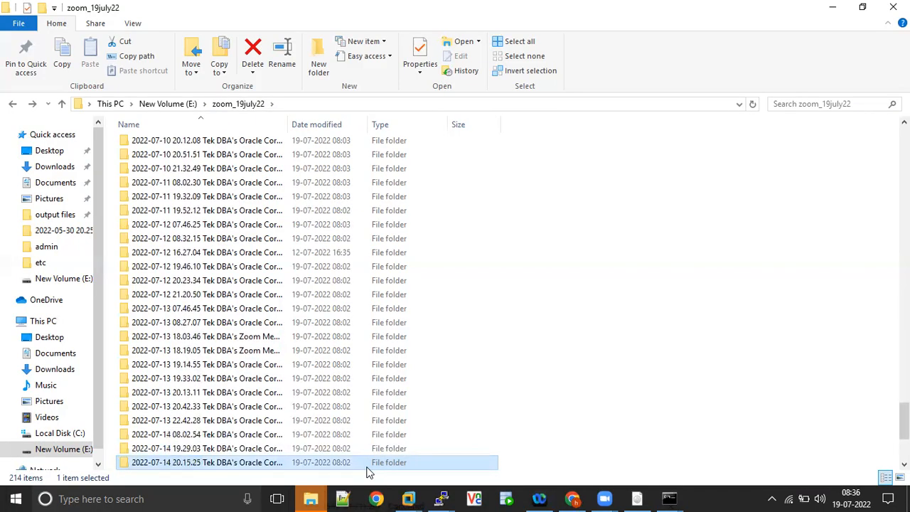
key(Down)
key(Down)
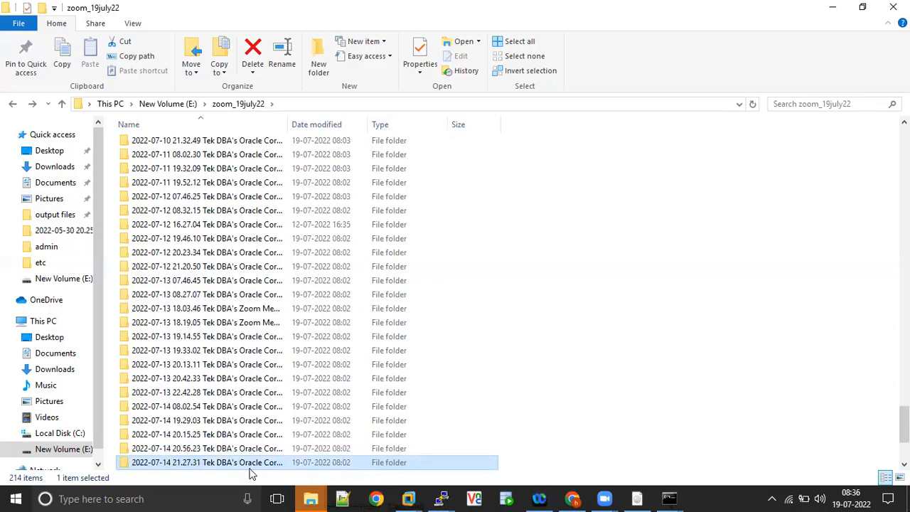
double_click(196, 421)
key(BackSpace)
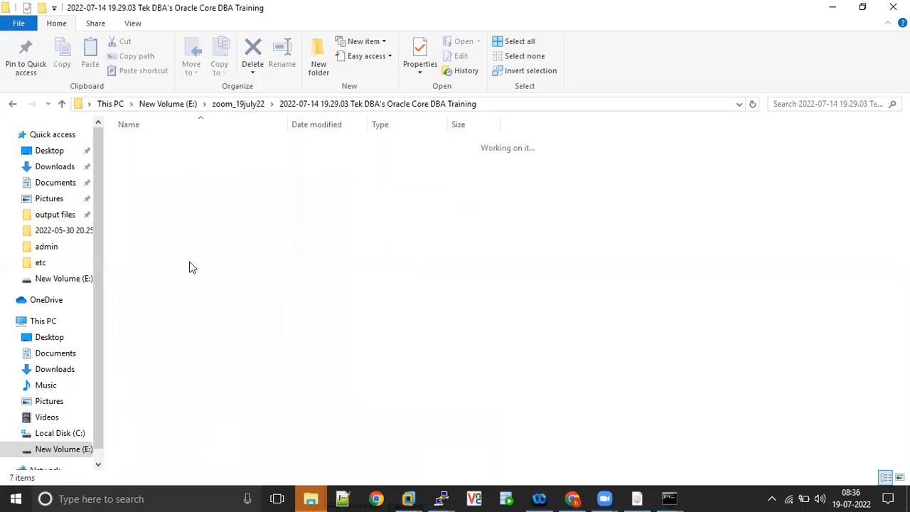
key(Down)
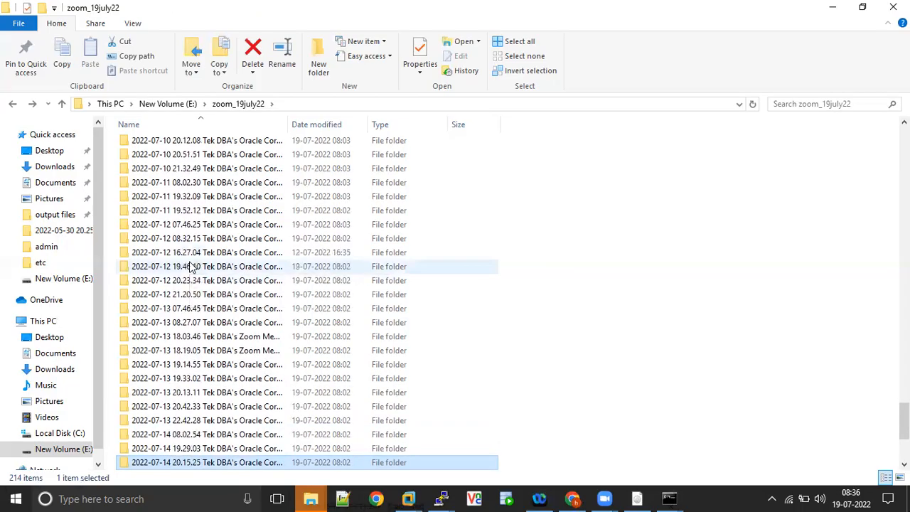
click(188, 449)
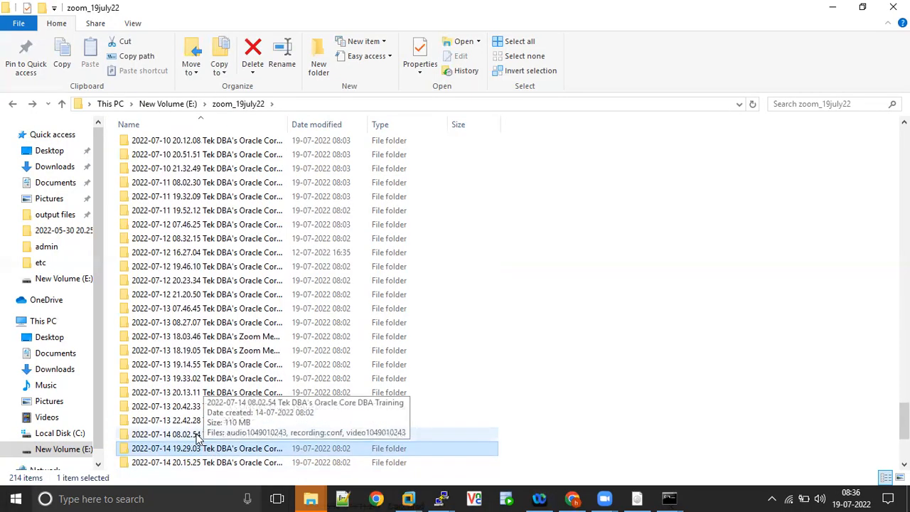
double_click(200, 434)
double_click(162, 172)
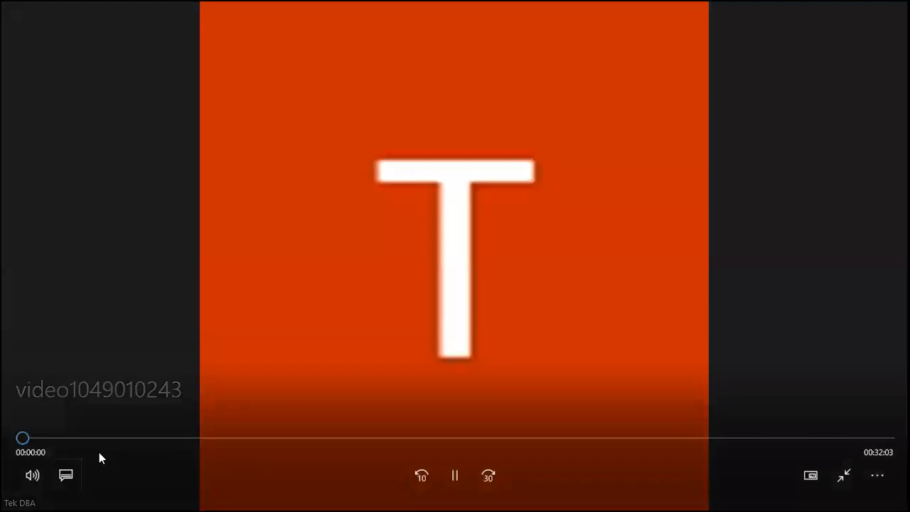
click(123, 437)
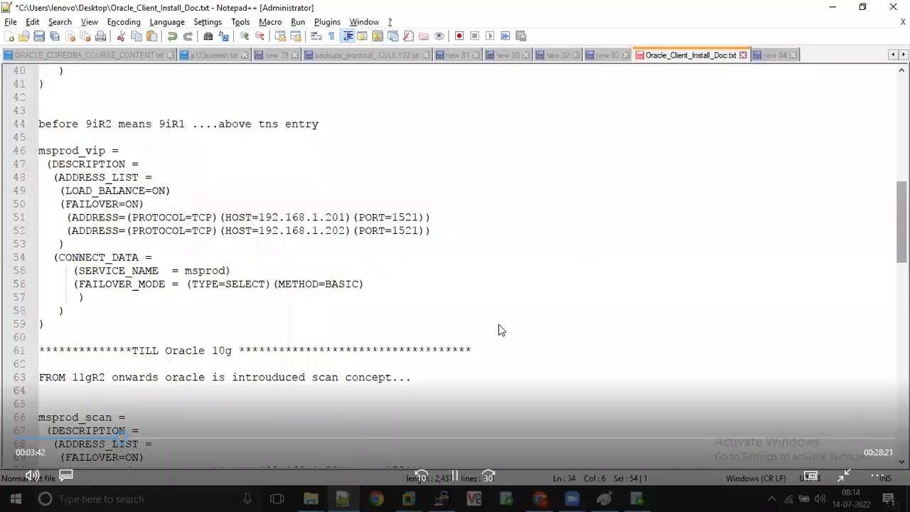
click(395, 439)
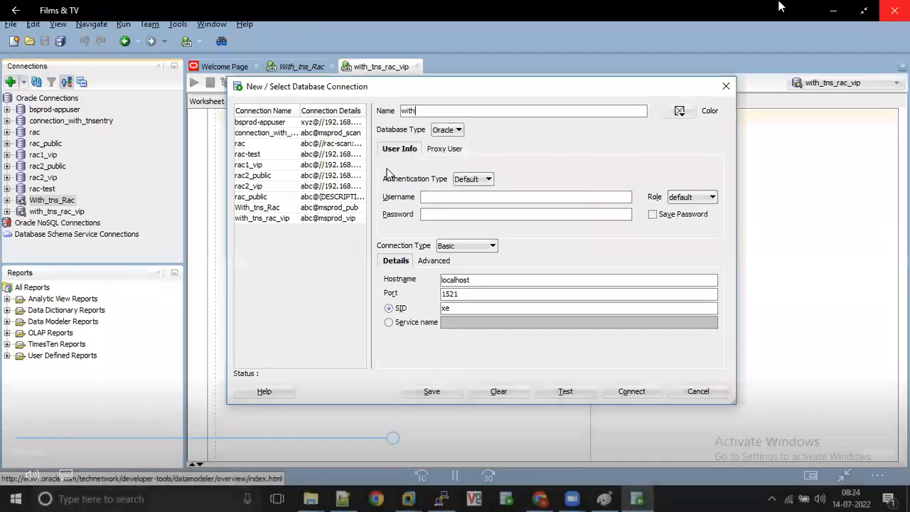
click(893, 10)
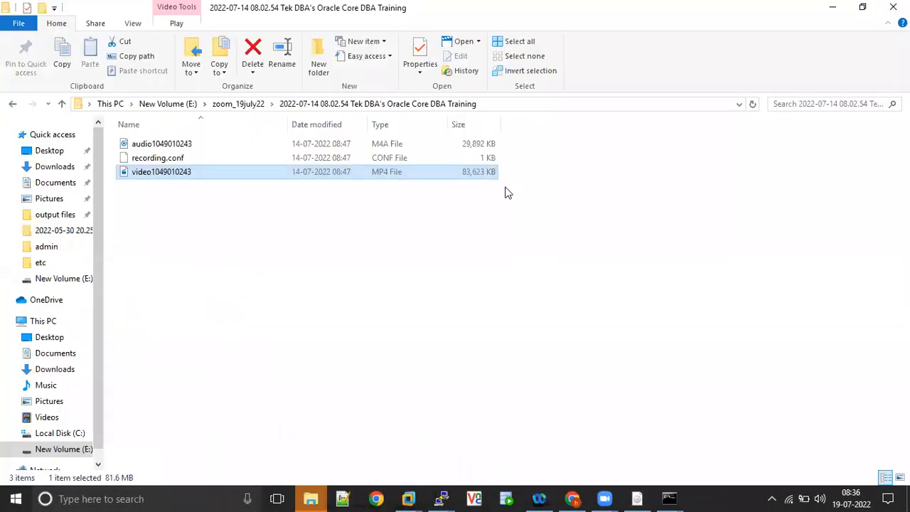
right_click(209, 177)
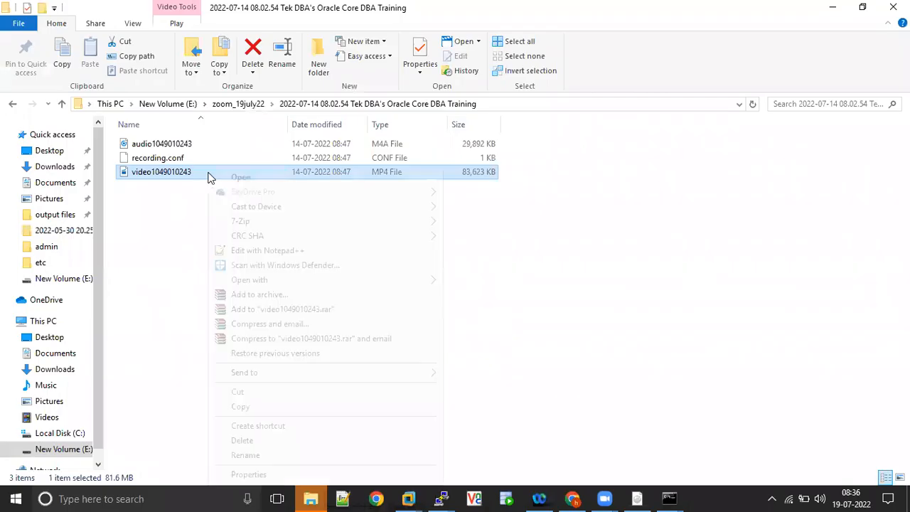
click(245, 455)
text(RAC_C)
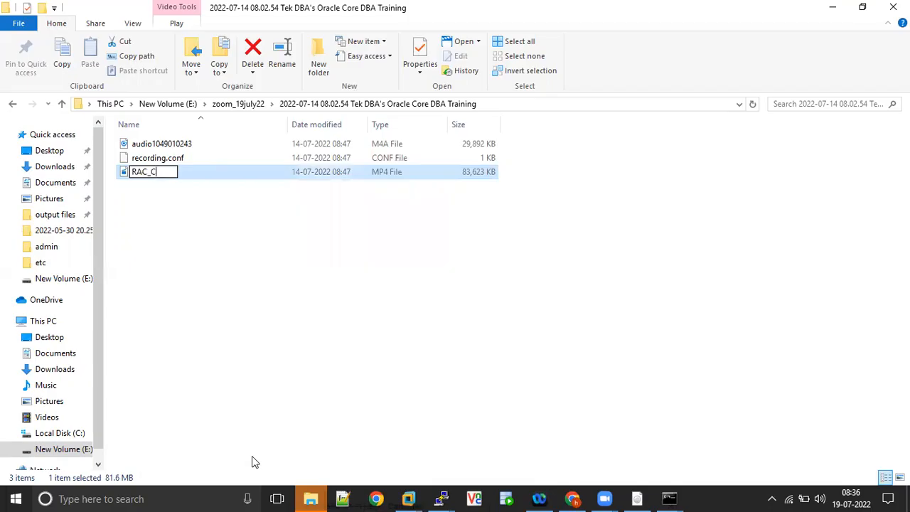
text(onnection)
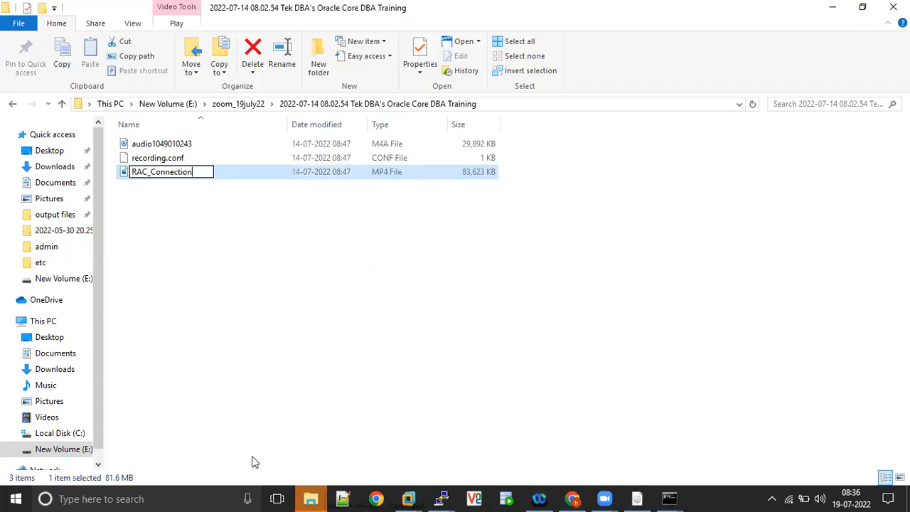
text(_with_tns_)
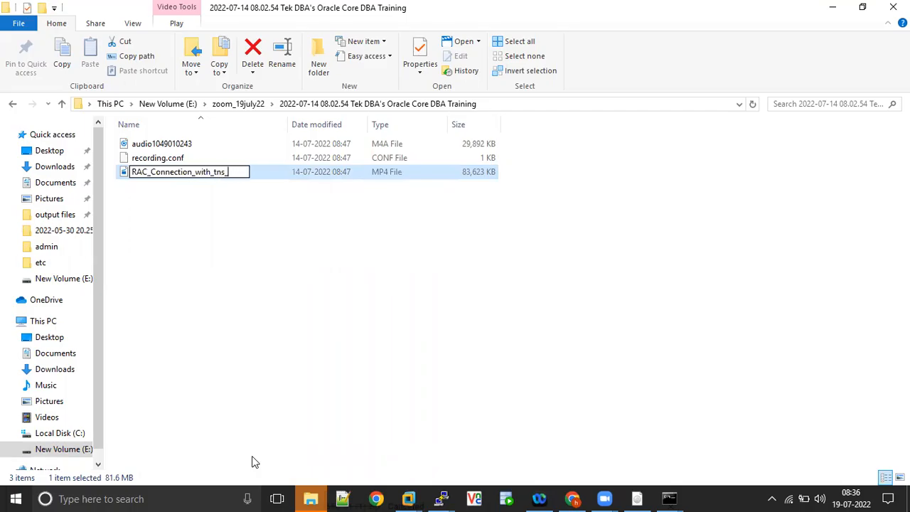
text(14July22)
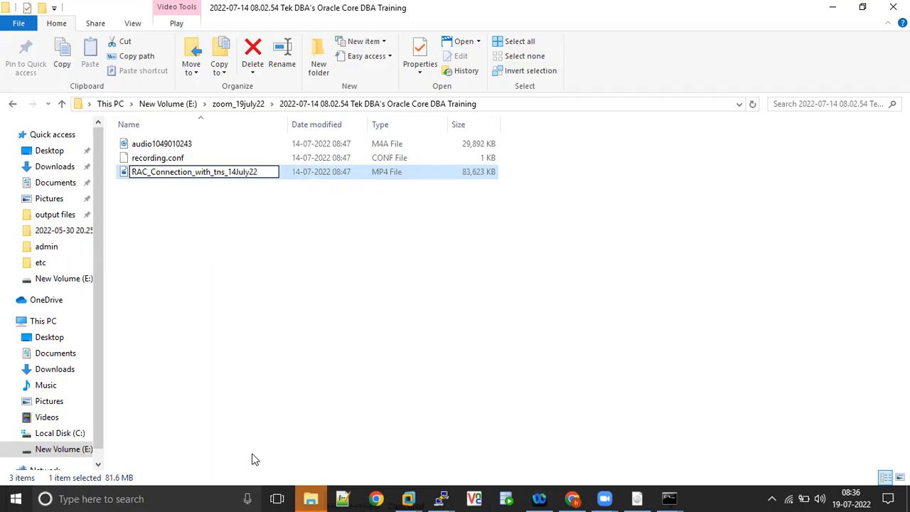
key(Return)
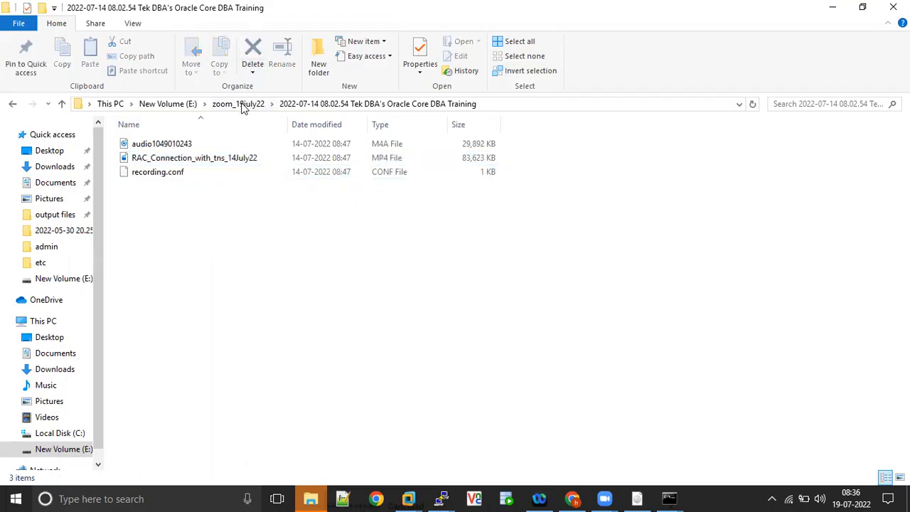
click(241, 105)
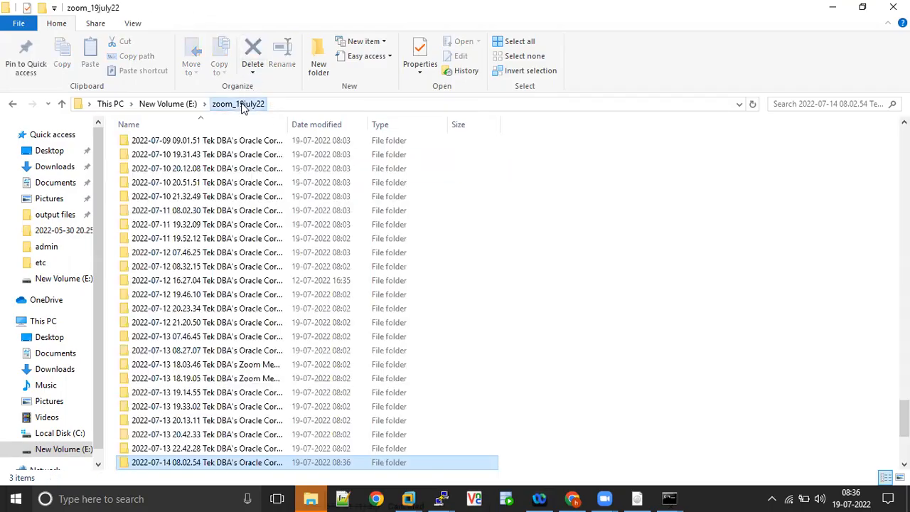
click(180, 450)
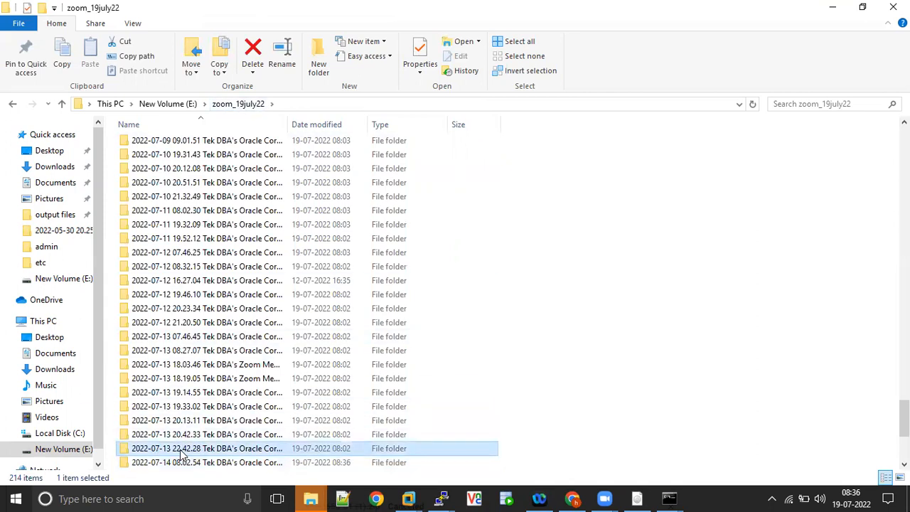
key(Down)
key(Down)
key(Return)
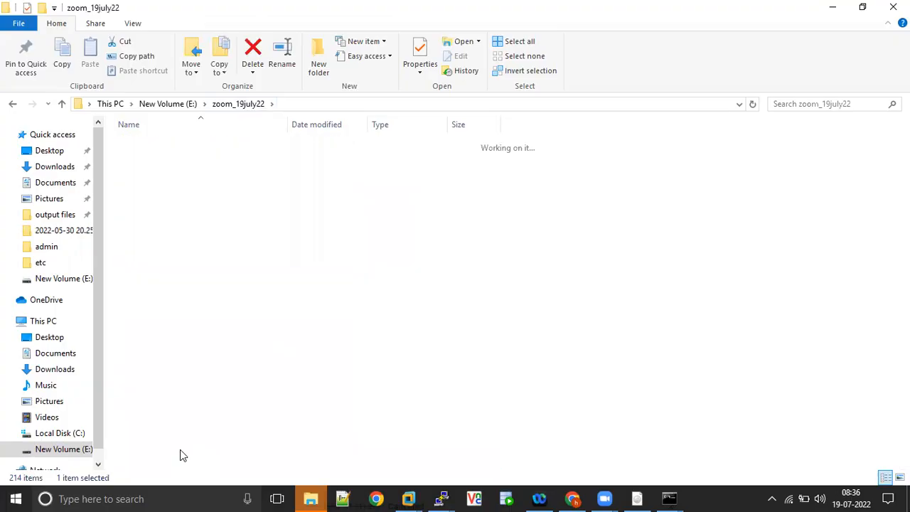
key(BackSpace)
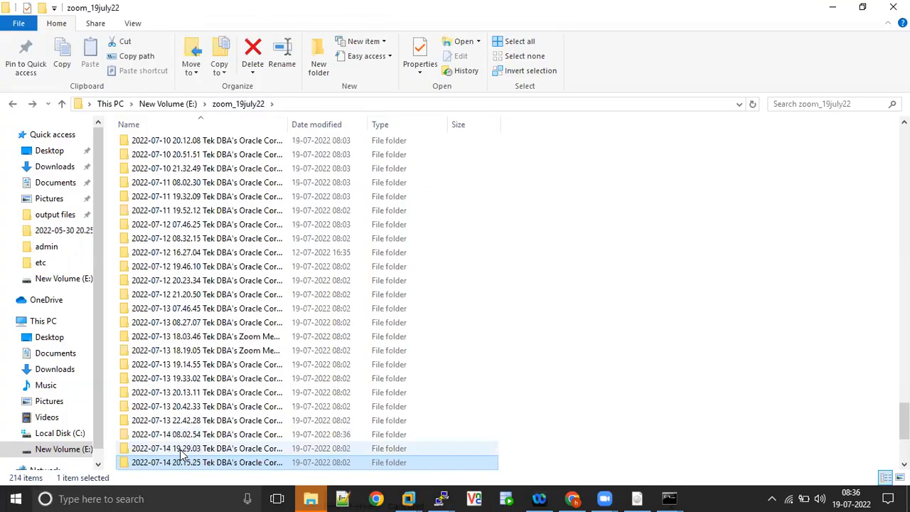
key(Down)
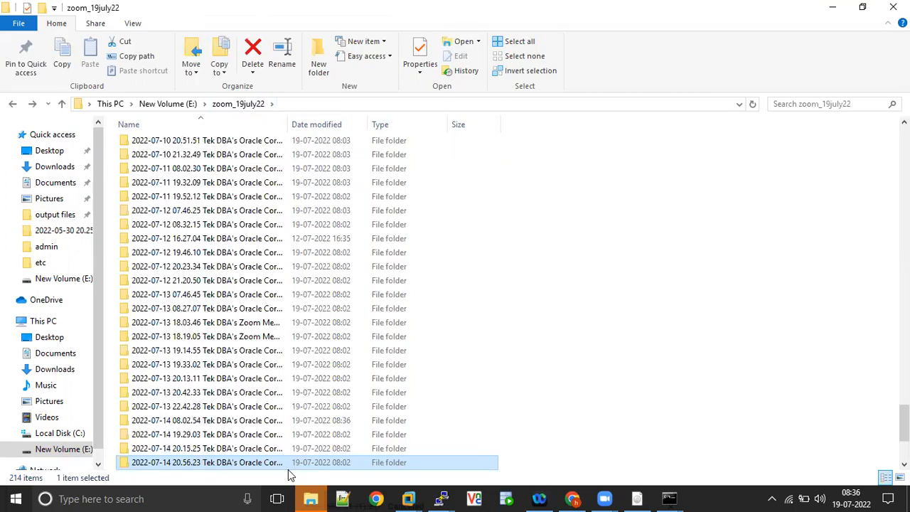
key(Down)
key(Up)
key(Up)
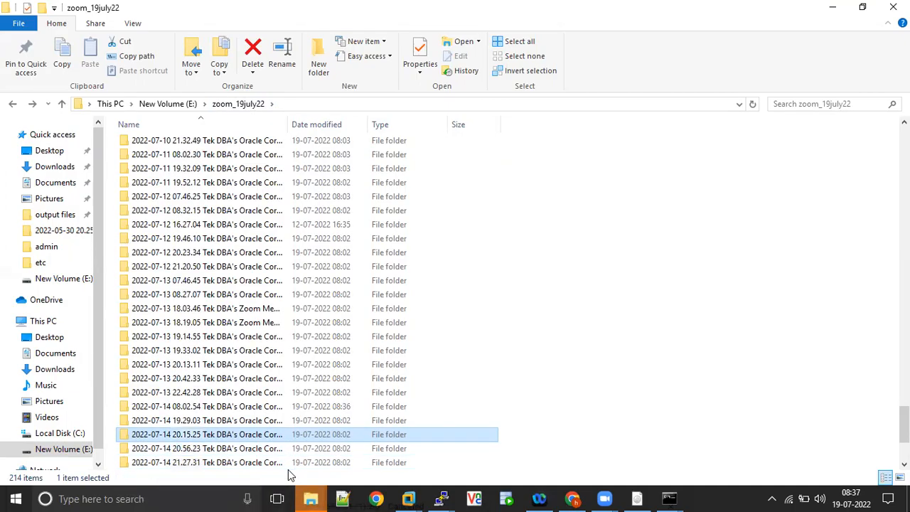
key(Return)
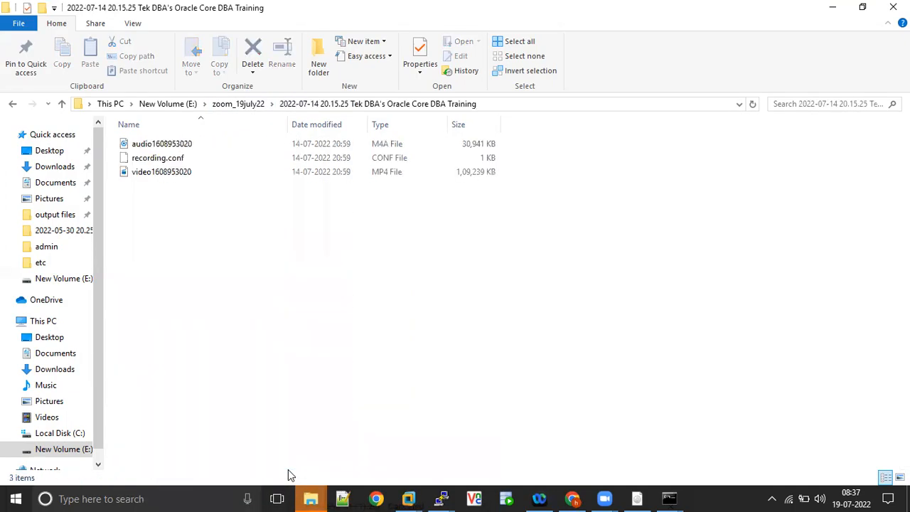
double_click(189, 174)
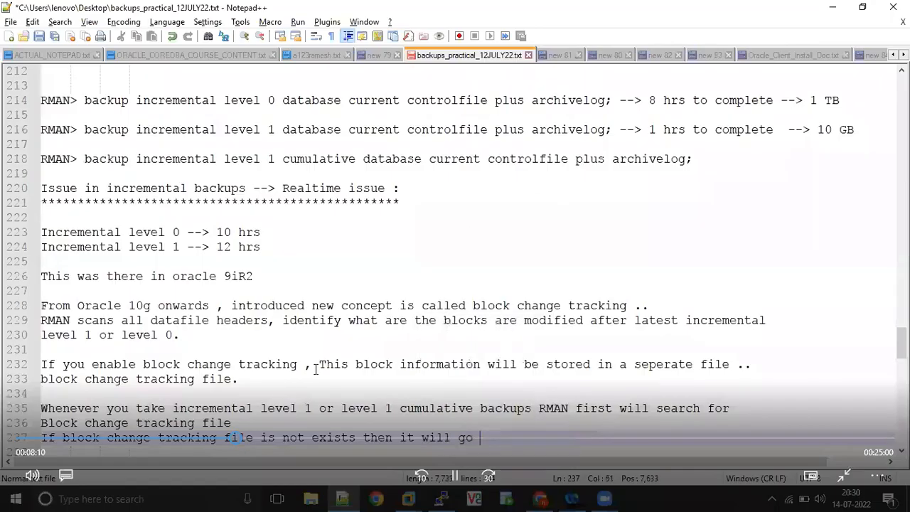
click(893, 7)
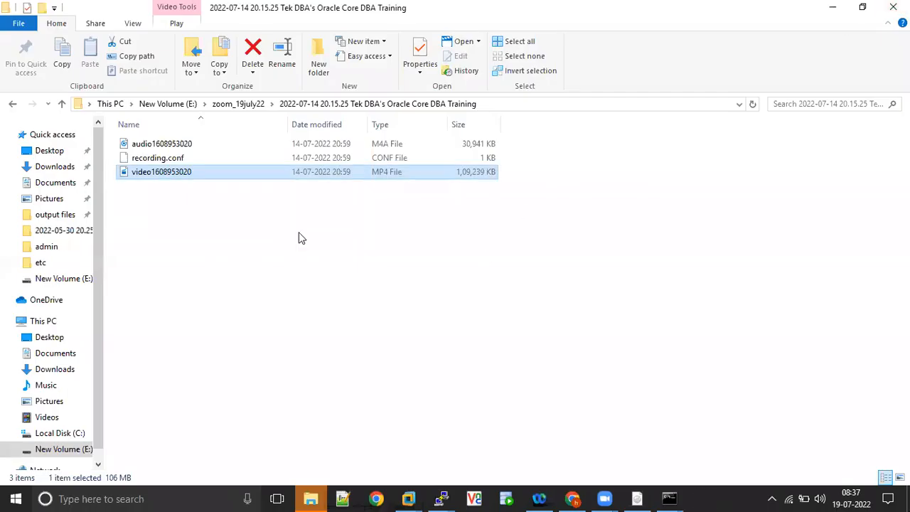
right_click(219, 175)
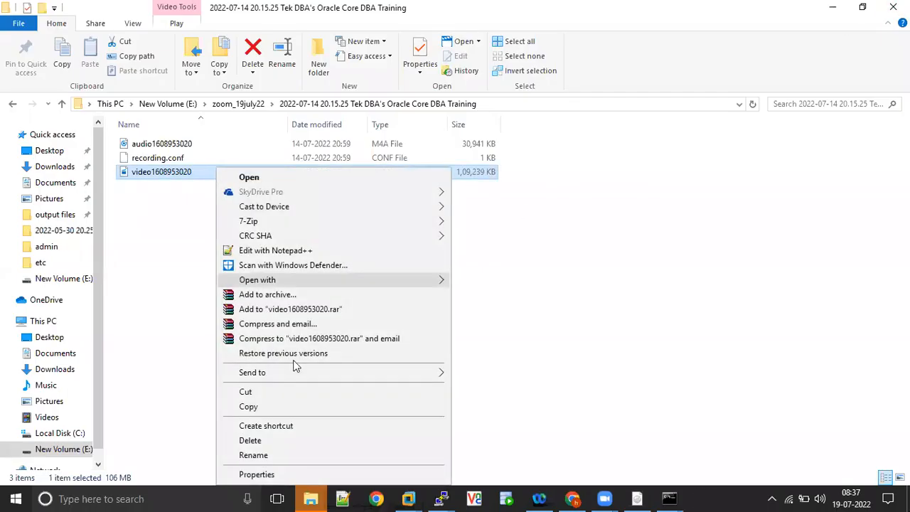
click(264, 458)
text(RMAN)
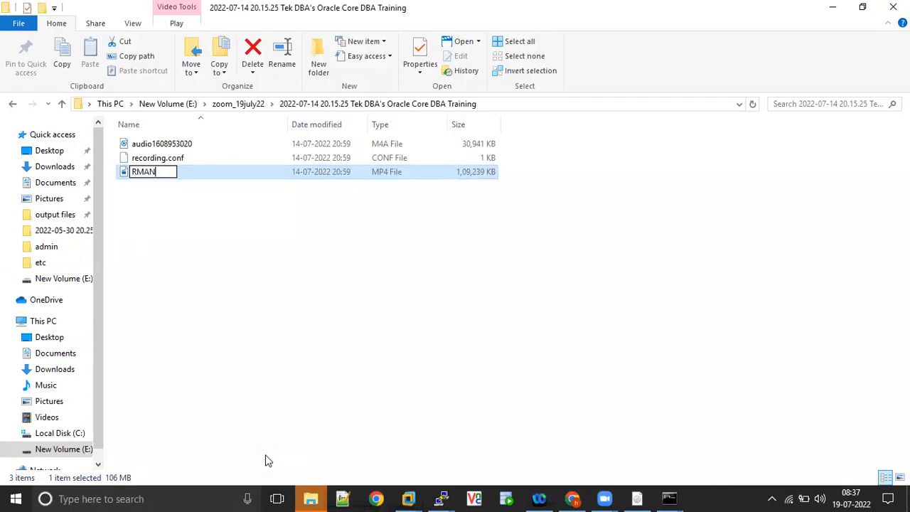
text(_backups)
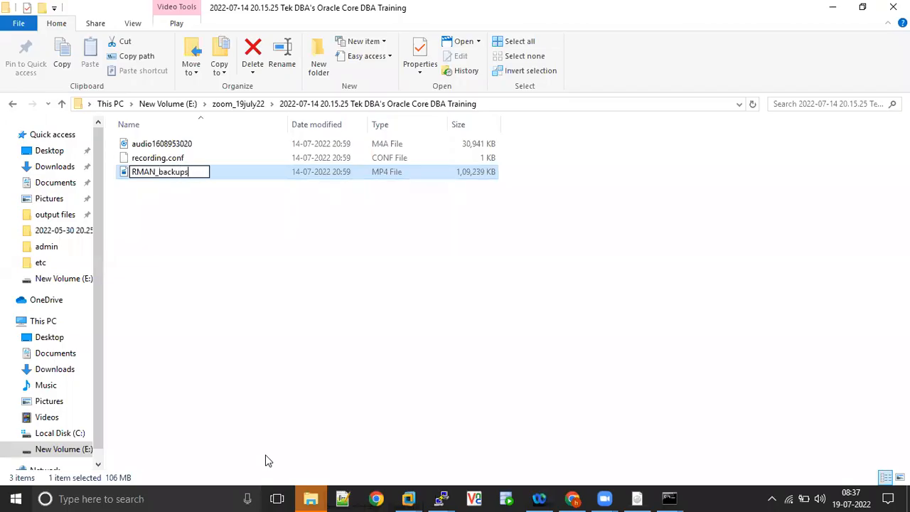
text(_part_III_1)
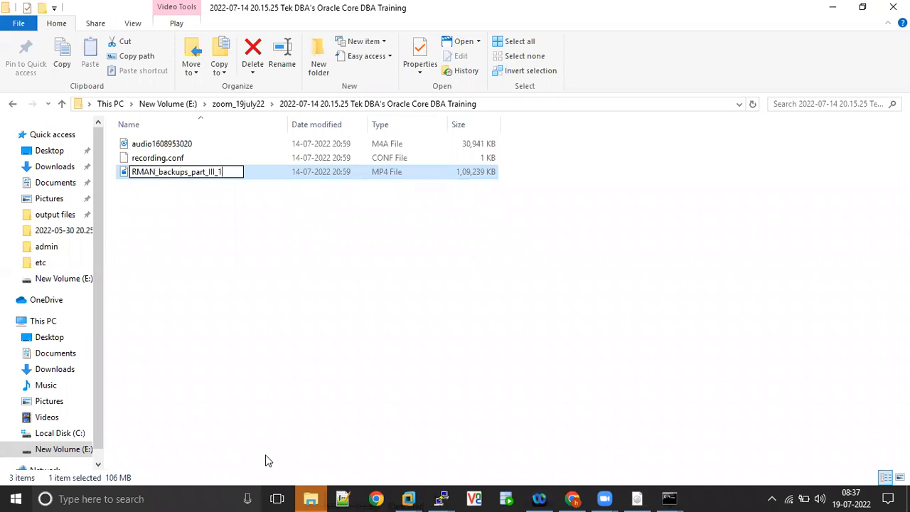
text(4JULY22)
click(254, 327)
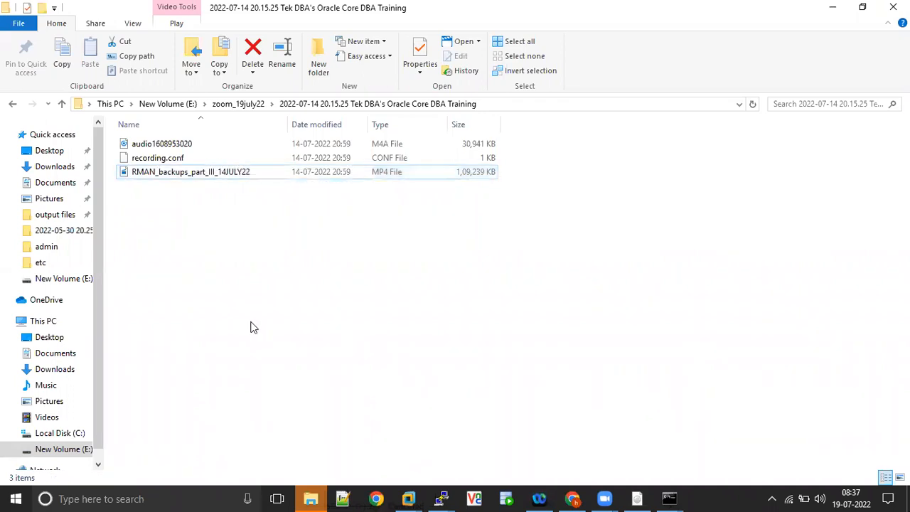
click(249, 105)
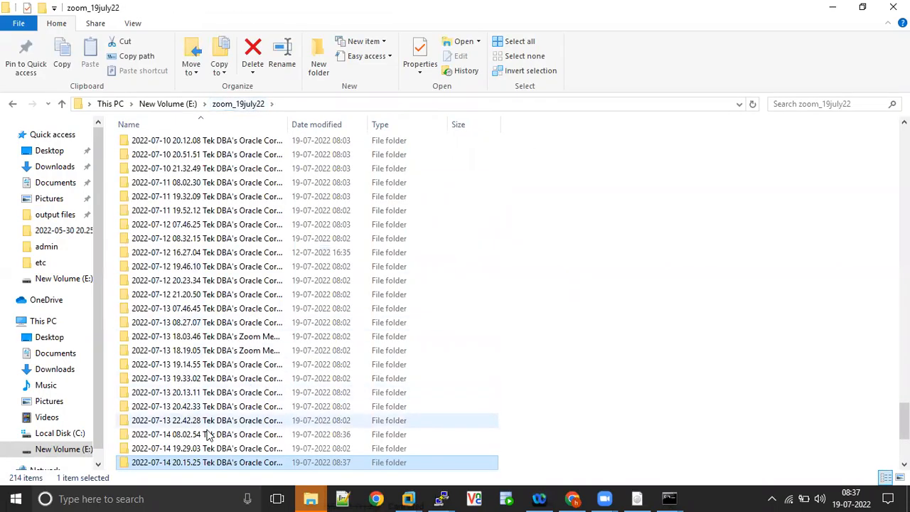
key(Down)
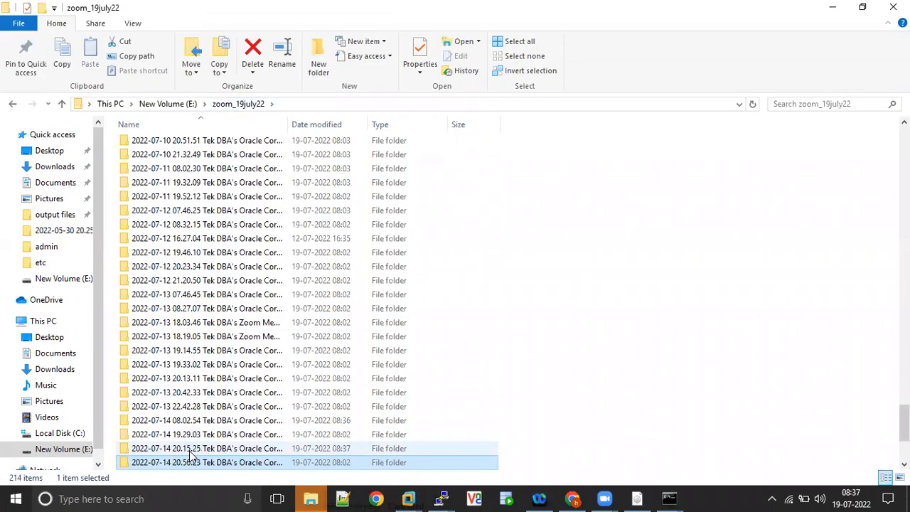
double_click(216, 462)
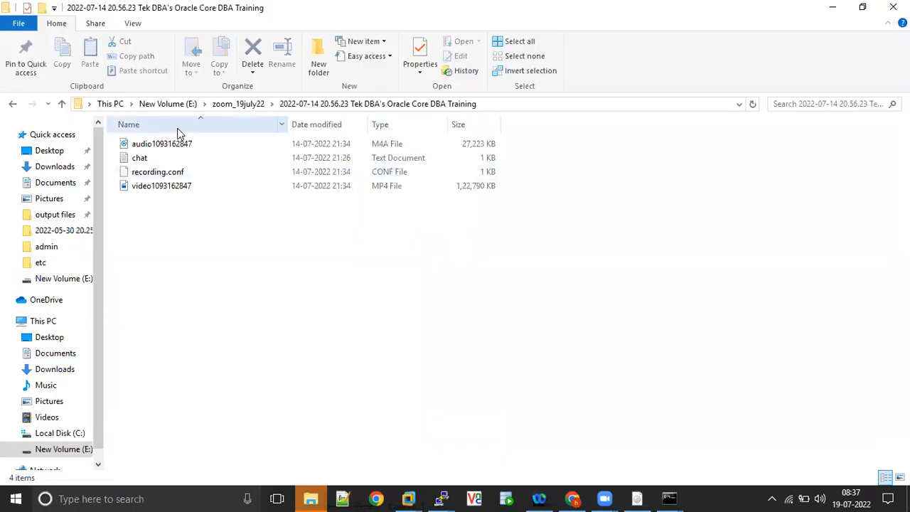
double_click(178, 186)
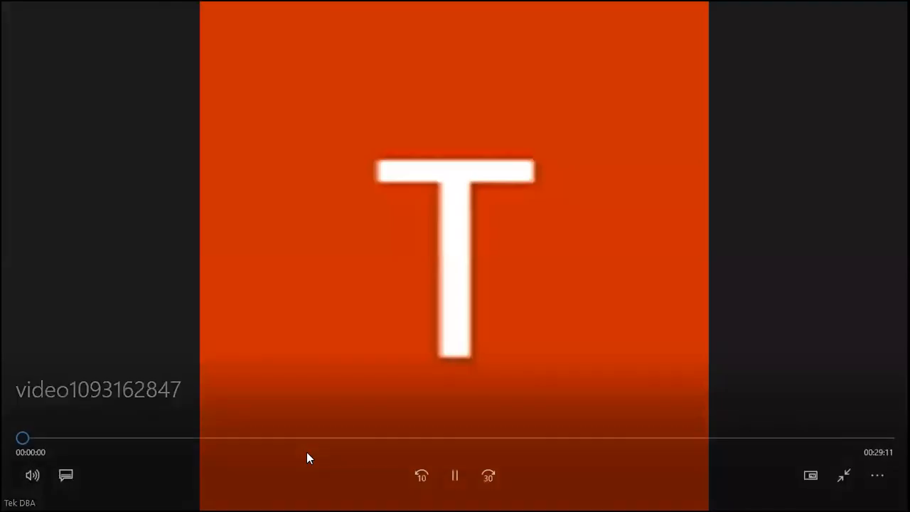
click(303, 440)
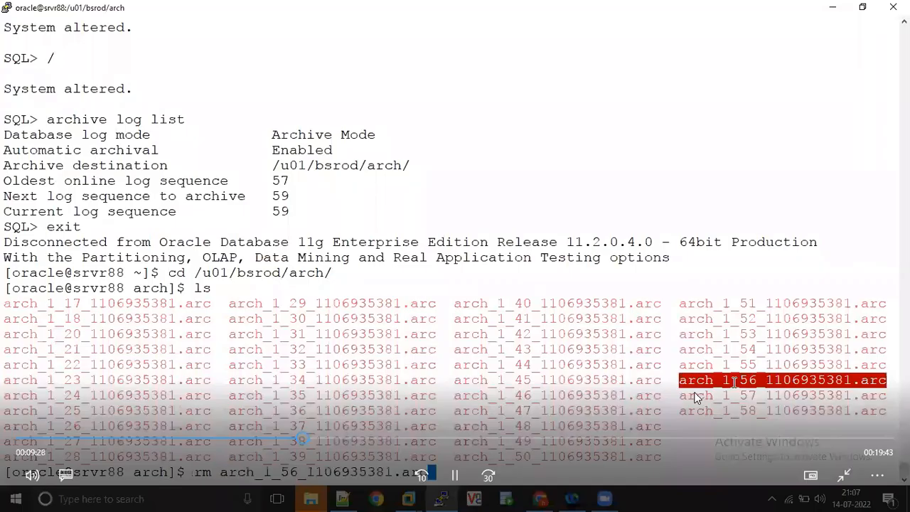
click(684, 438)
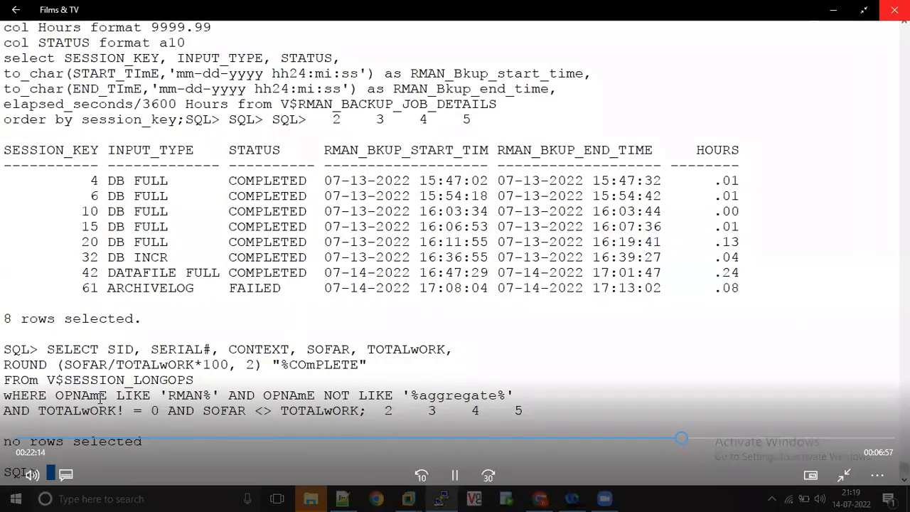
click(894, 9)
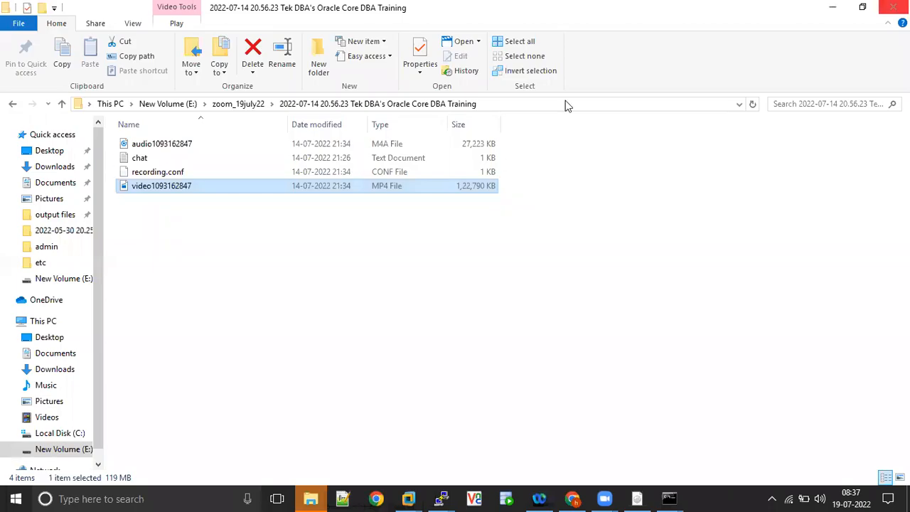
right_click(218, 190)
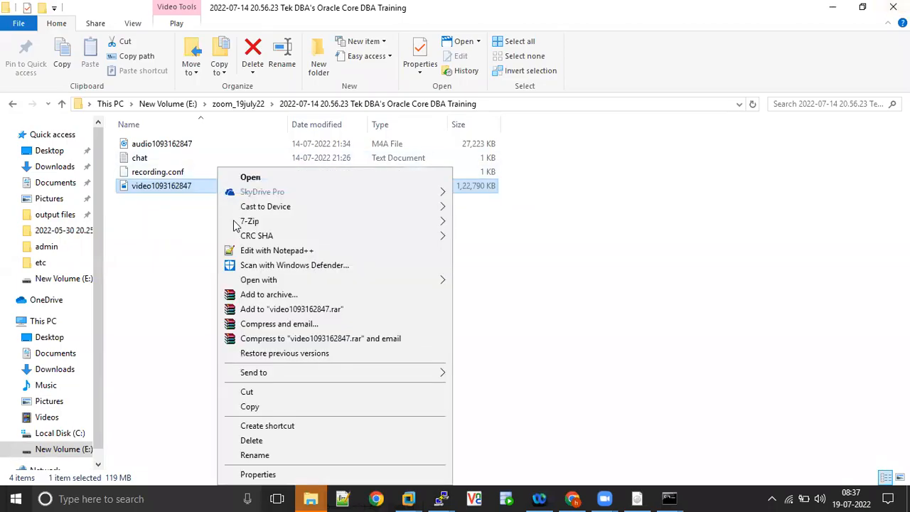
click(270, 455)
text(RMAN)
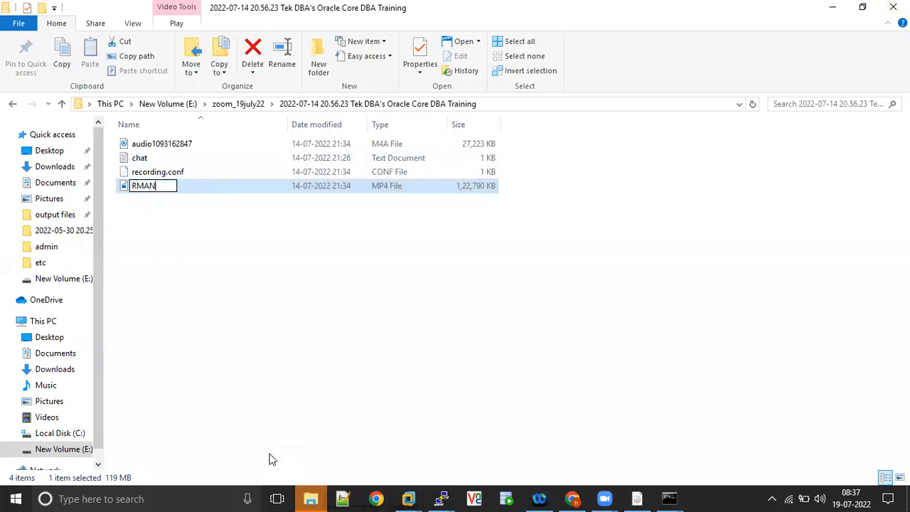
text(_Backups)
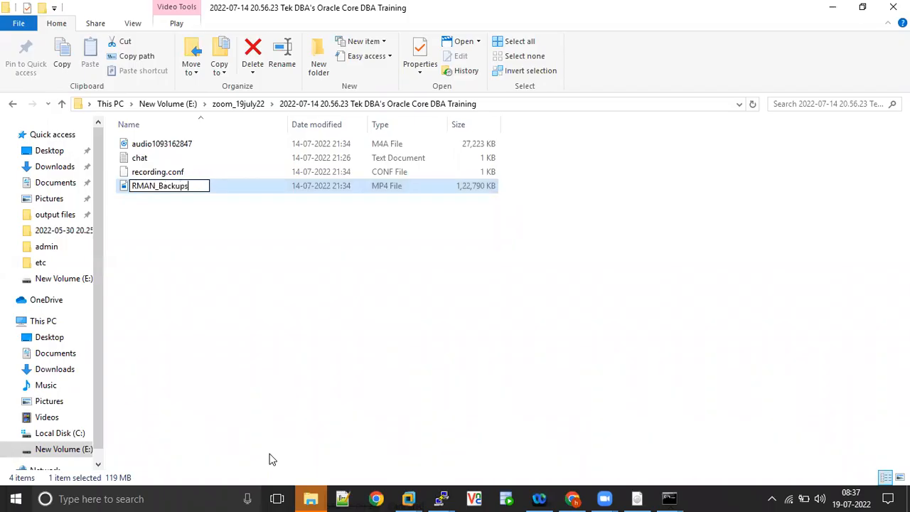
text(_part_IV_)
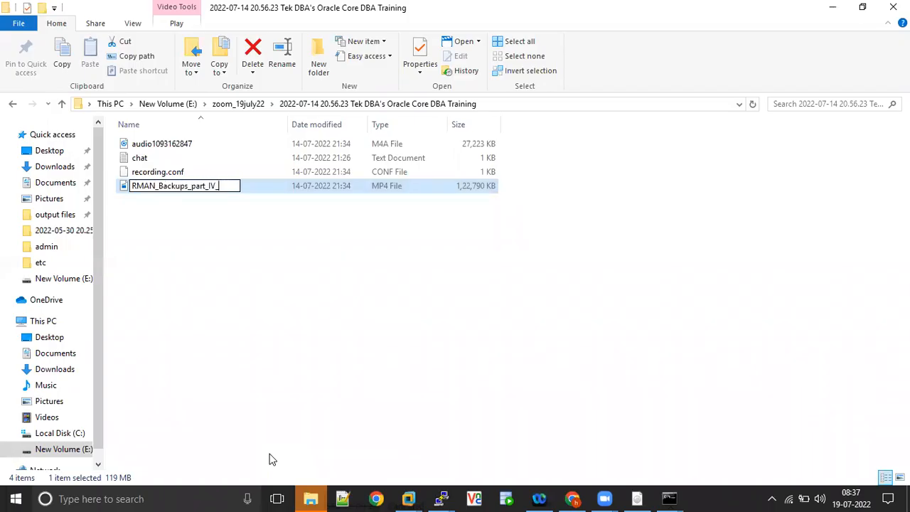
text(14JULY22)
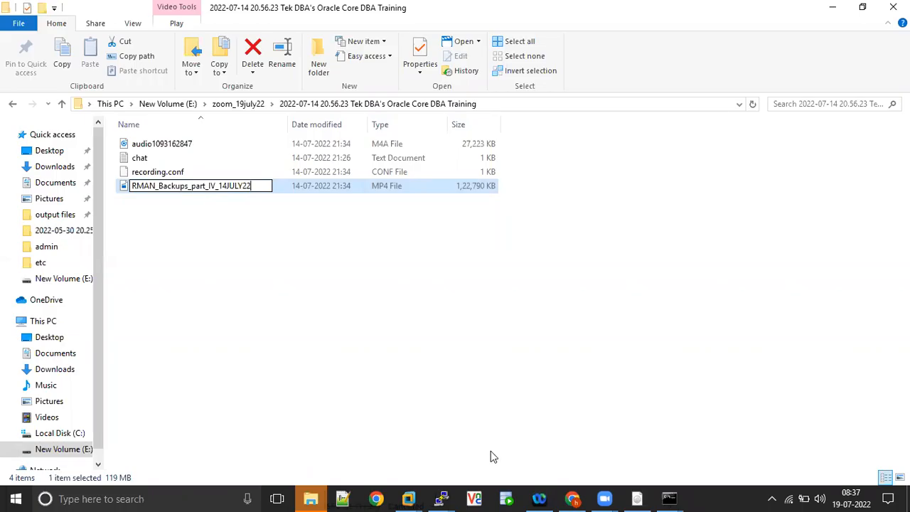
click(459, 331)
Bring the rac3 VM forward and release input while its Oracle Linux 7.5 install finishes.
mouse_move(440, 497)
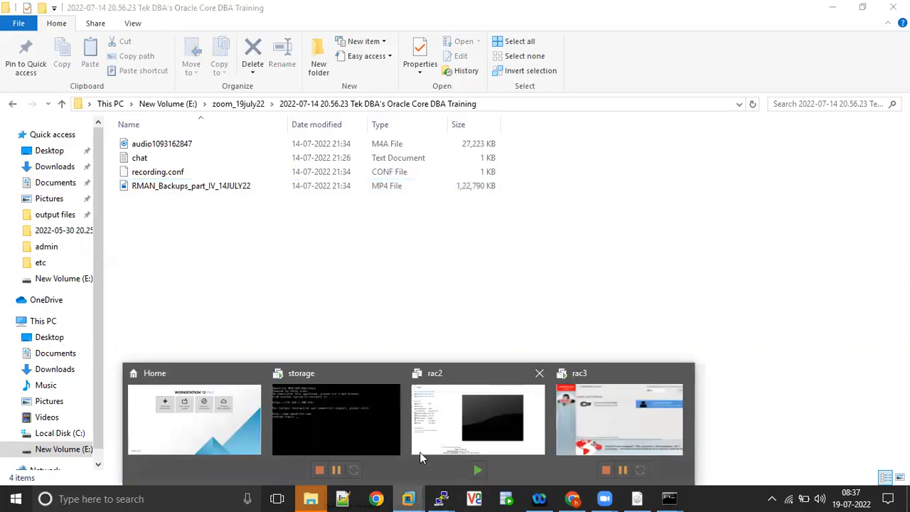
click(624, 420)
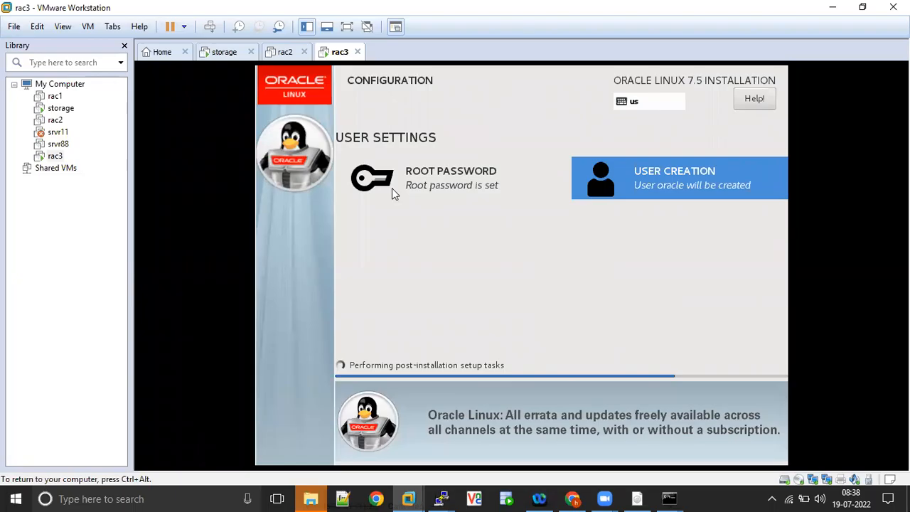
key(ctrl+alt)
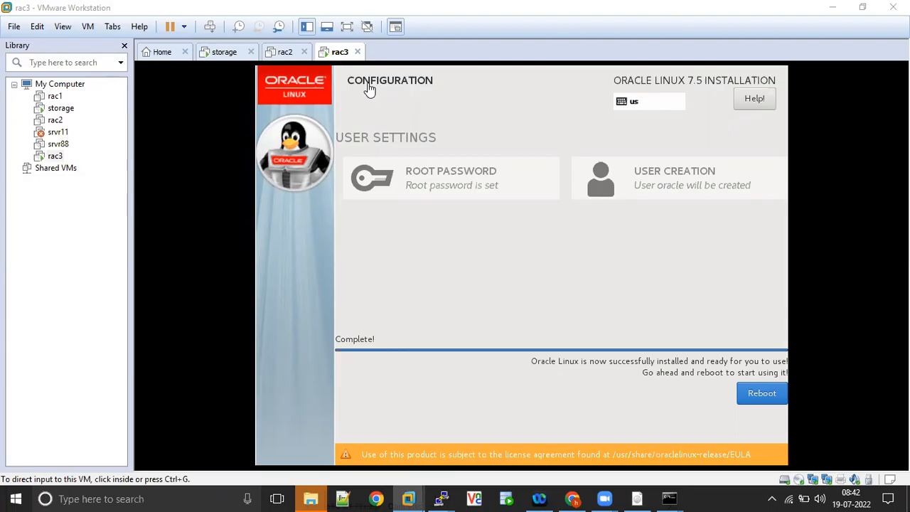
Reboot the rac3 guest into Initial Setup and open its License Information page.
click(546, 265)
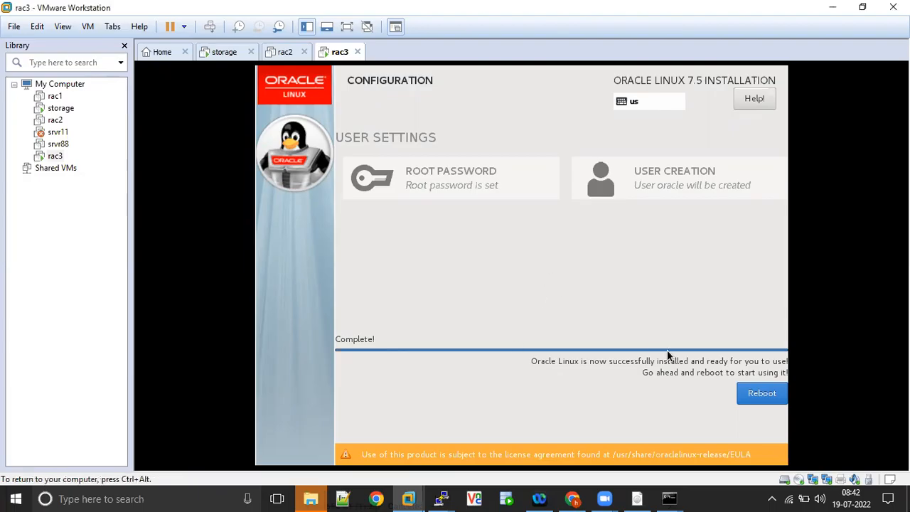
click(757, 393)
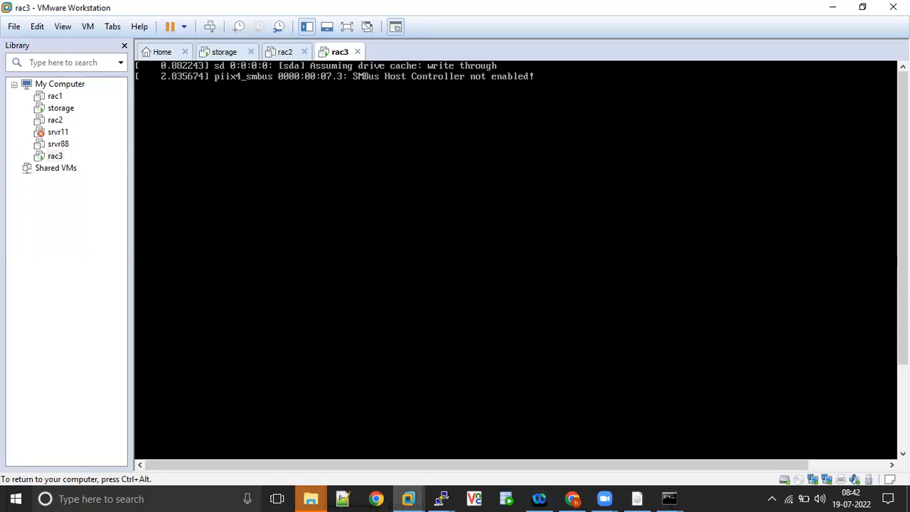
key(ctrl+alt)
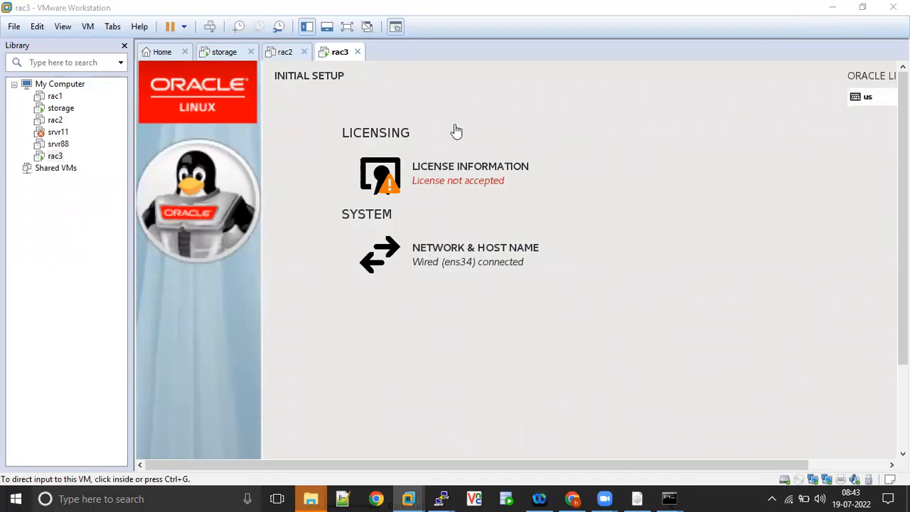
click(459, 171)
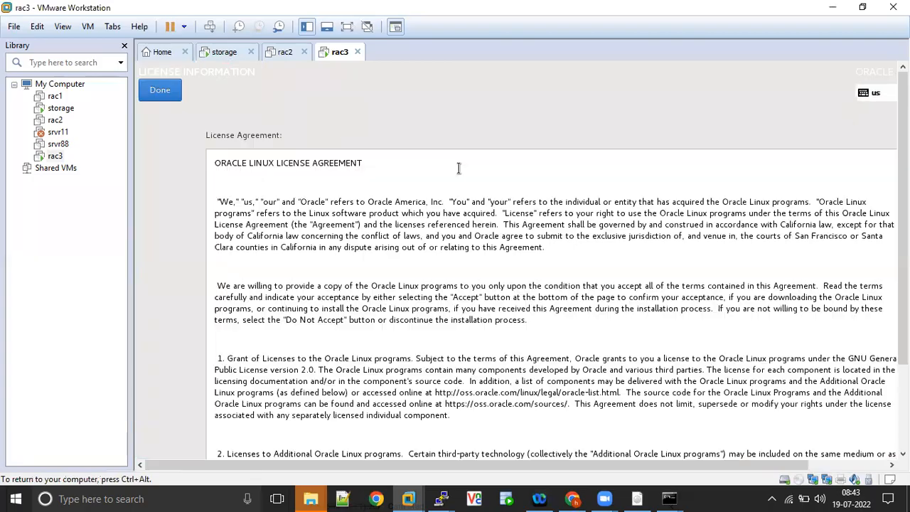
scroll(488, 230, down, 5)
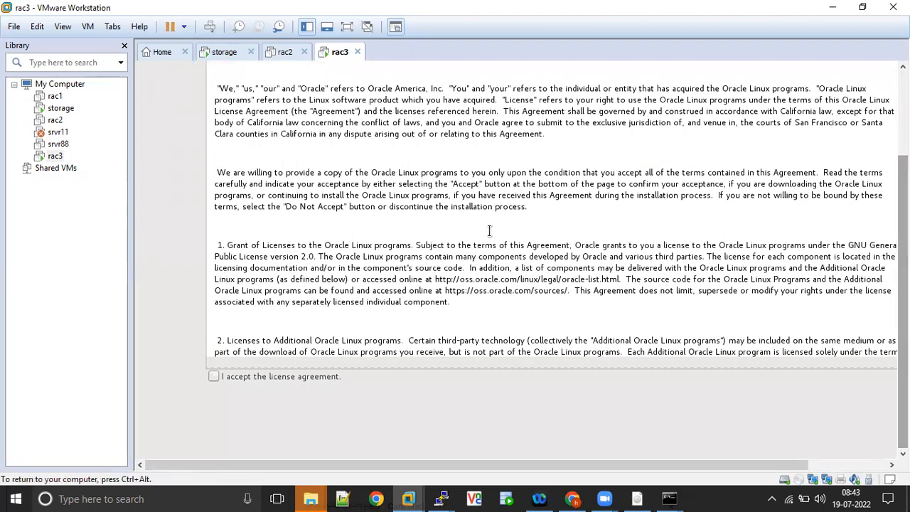
Accept the Oracle Linux license agreement and return to Initial Setup.
click(215, 375)
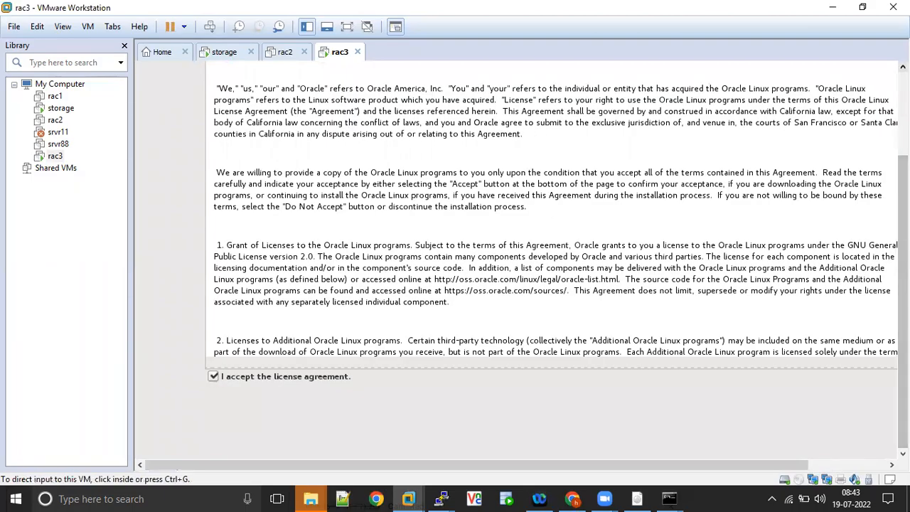
scroll(499, 104, up, 5)
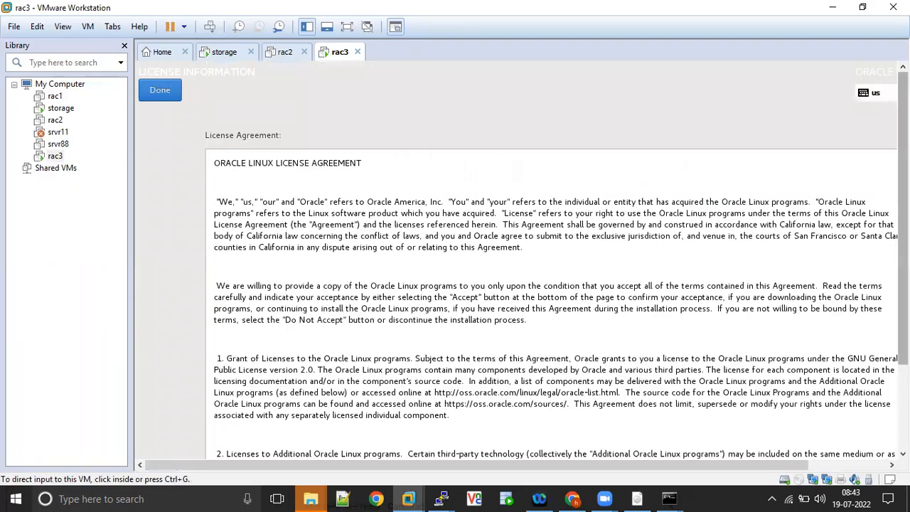
click(161, 91)
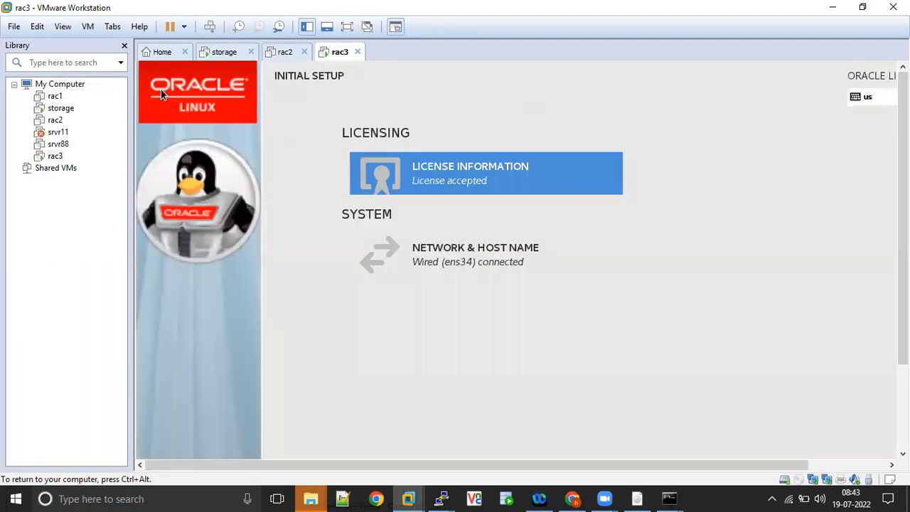
Connect the ens33 ethernet interface and check that ens34 is also connected.
click(468, 265)
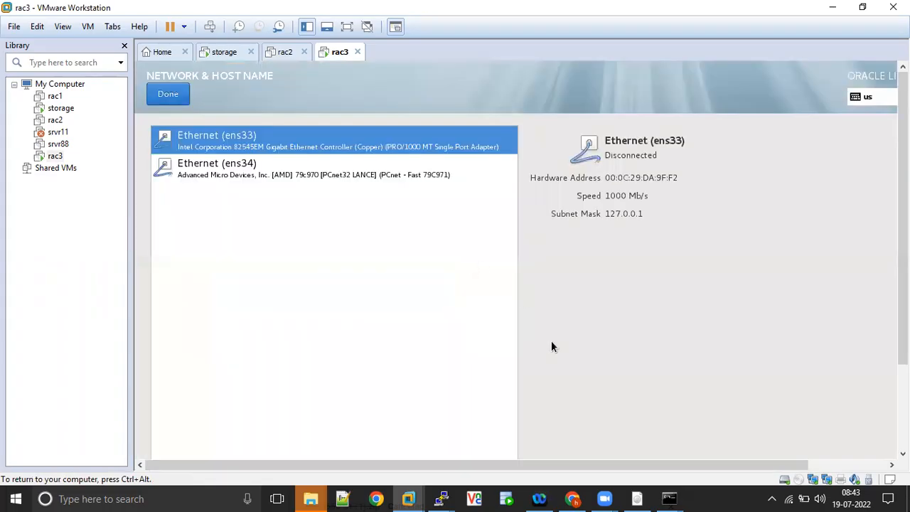
drag(535, 463, 664, 466)
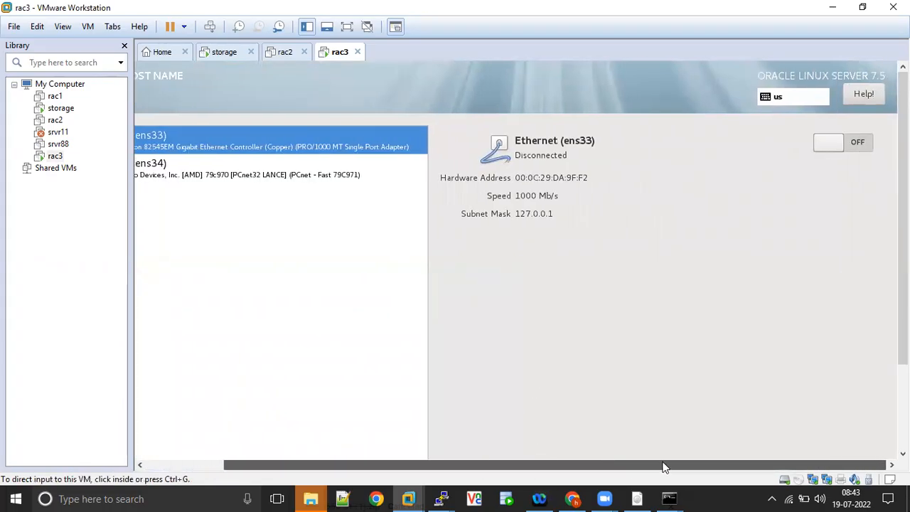
click(855, 145)
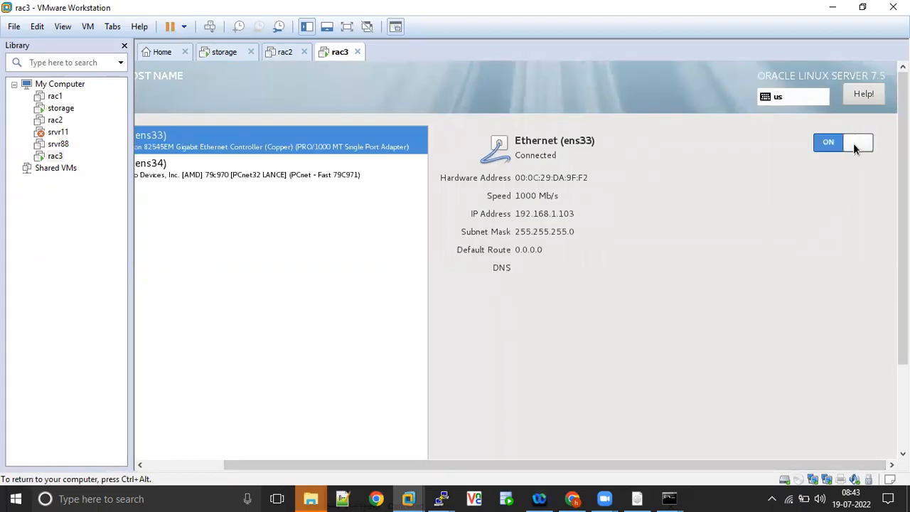
drag(643, 466, 455, 458)
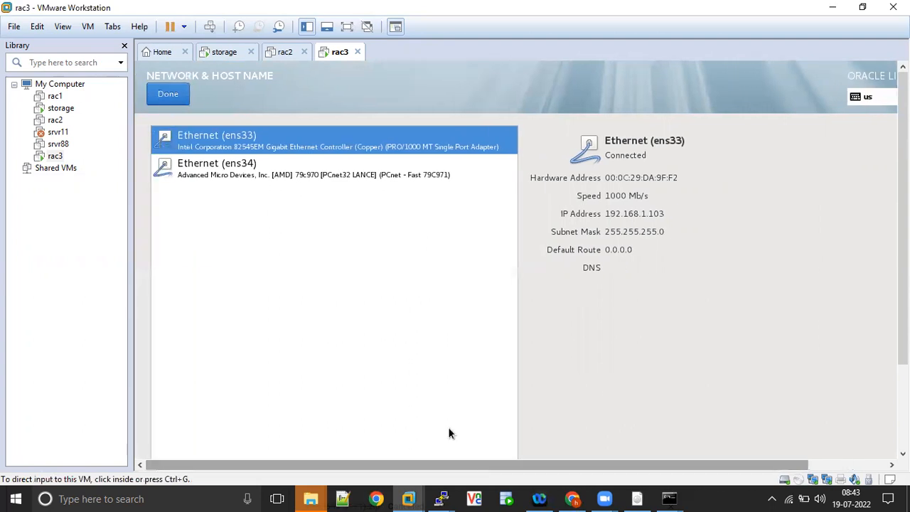
click(337, 175)
drag(629, 469, 516, 403)
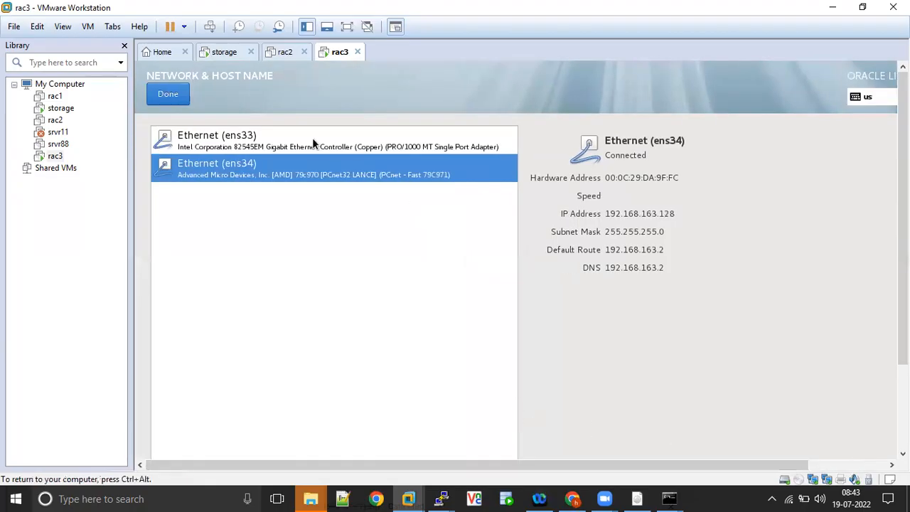
click(166, 95)
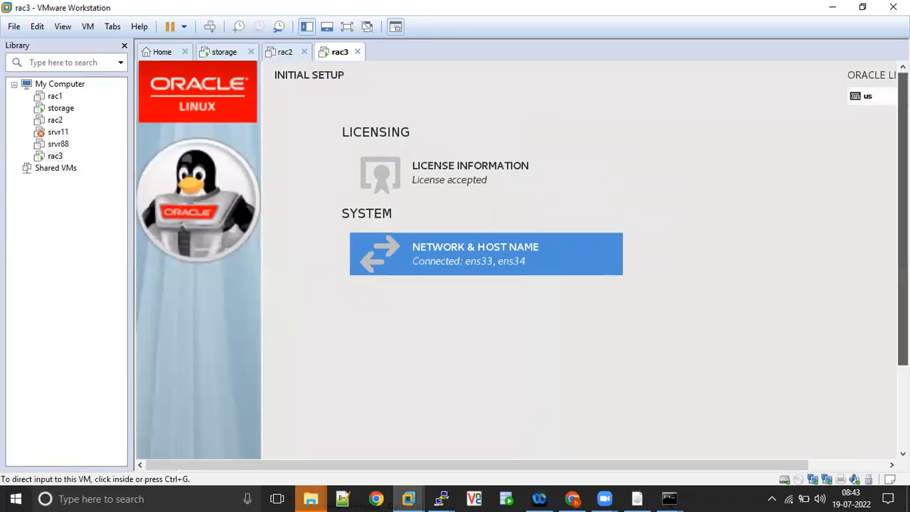
scroll(518, 255, down, 3)
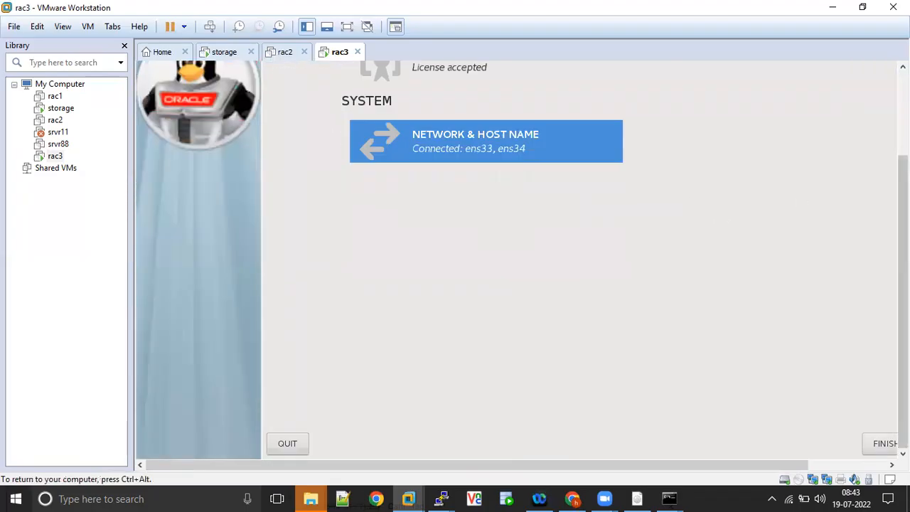
Finish rac3's initial configuration, choose the oracle user at login and enter its password.
drag(799, 465, 880, 464)
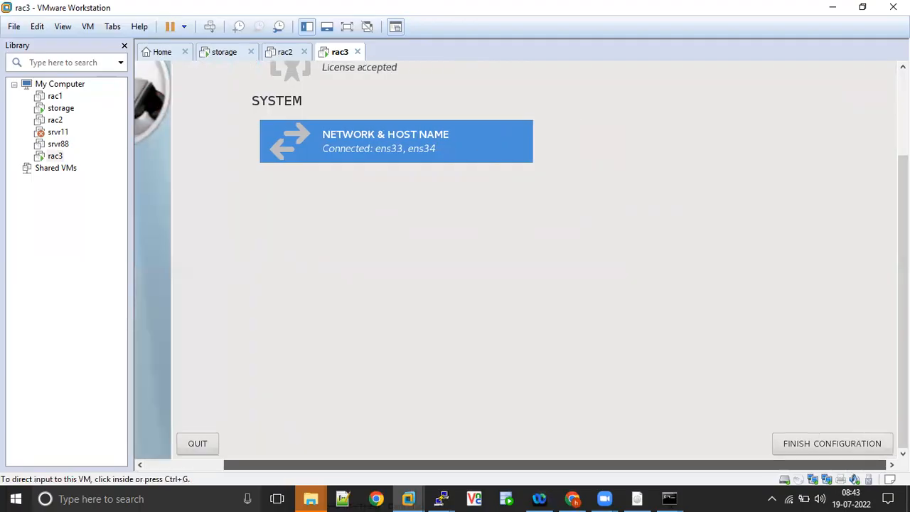
click(840, 442)
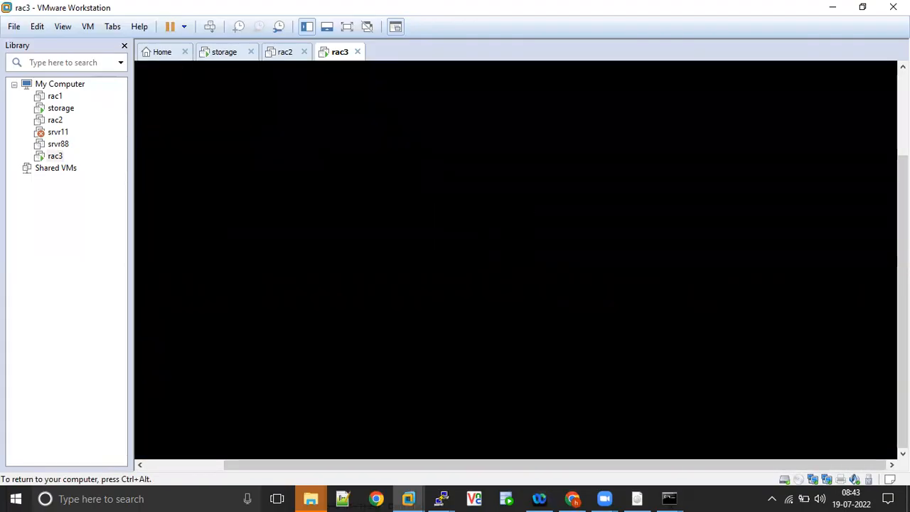
drag(315, 466, 160, 446)
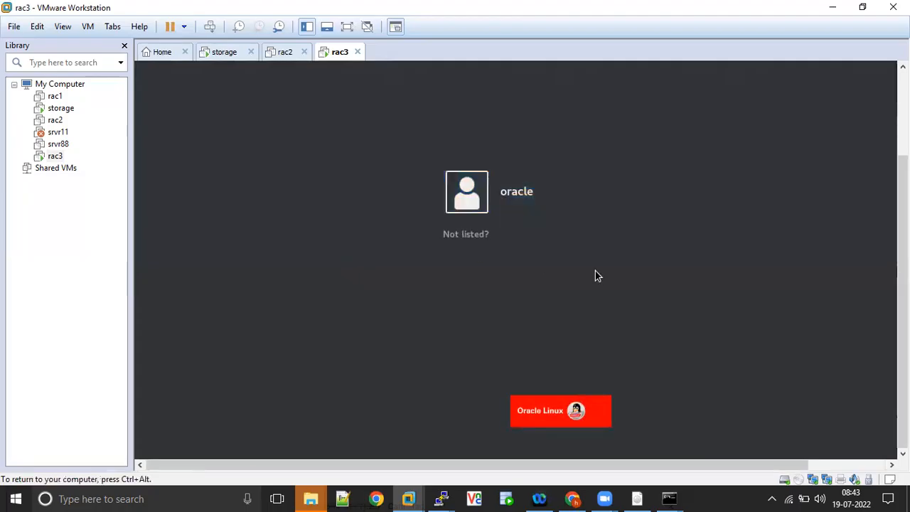
click(526, 201)
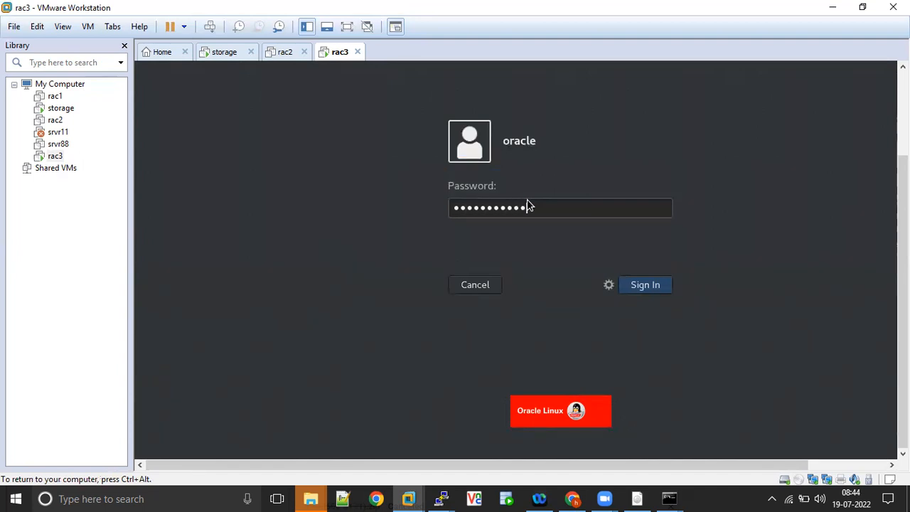
Submit the oracle user's password to sign in to the rac3 desktop.
key(Return)
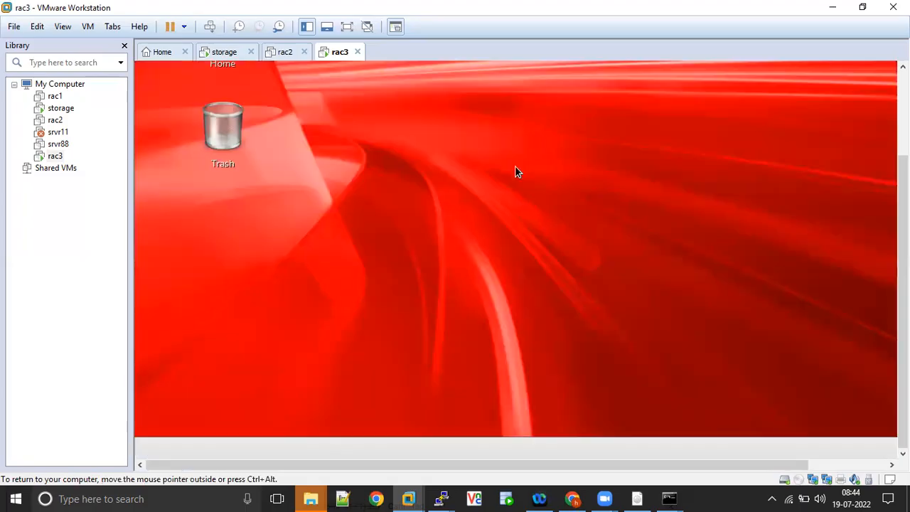
Open a terminal on the guest desktop and switch to root with su -.
right_click(517, 172)
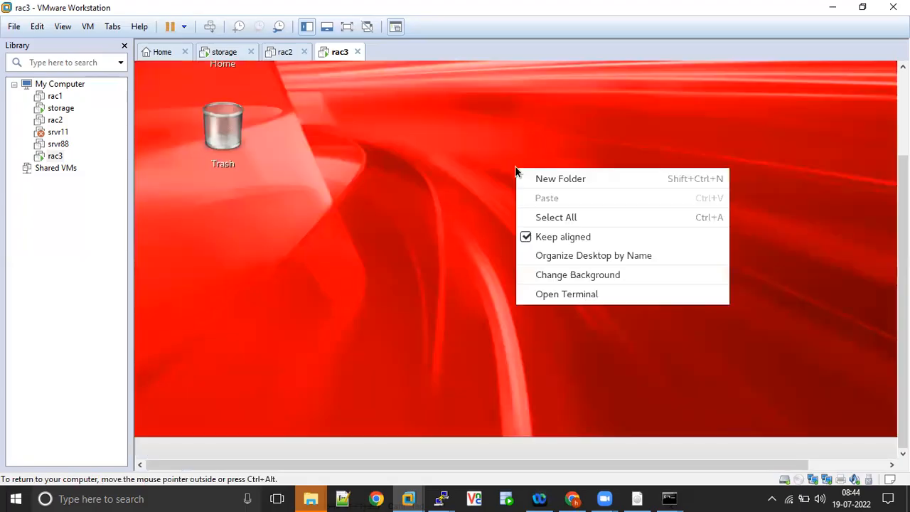
click(561, 295)
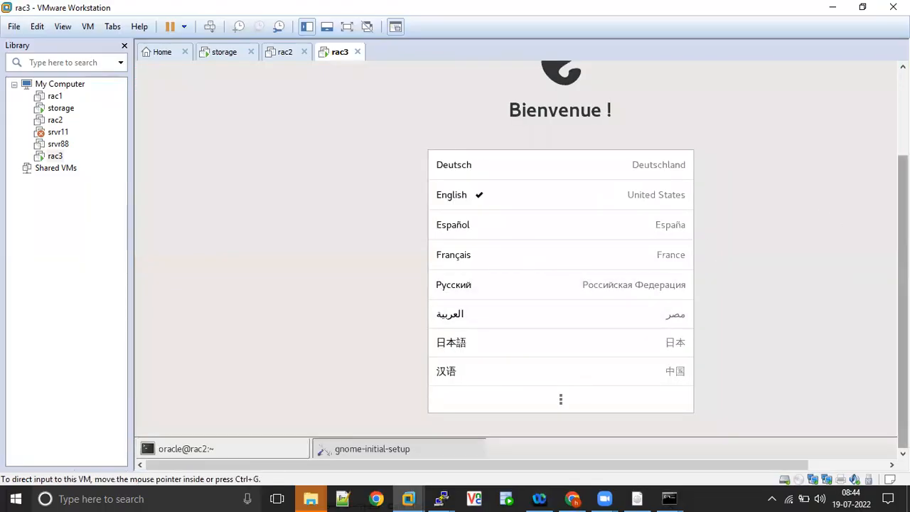
click(262, 450)
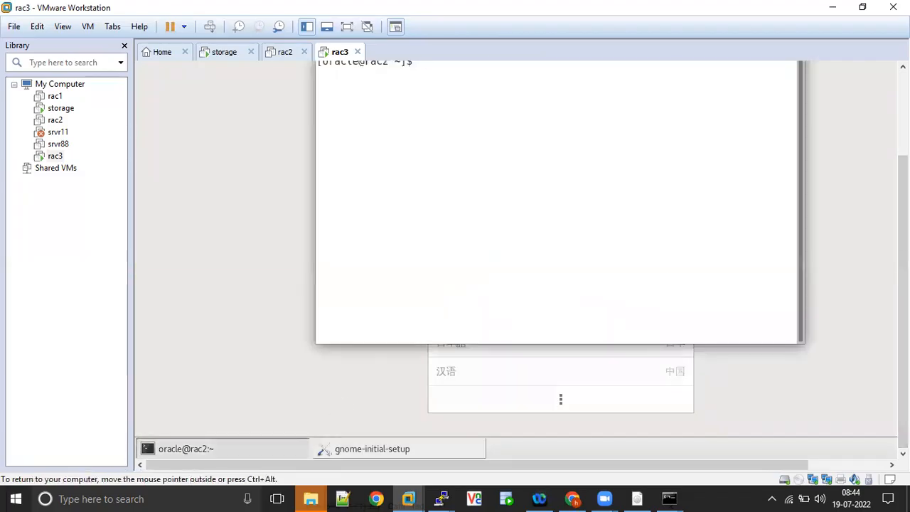
drag(903, 304, 903, 219)
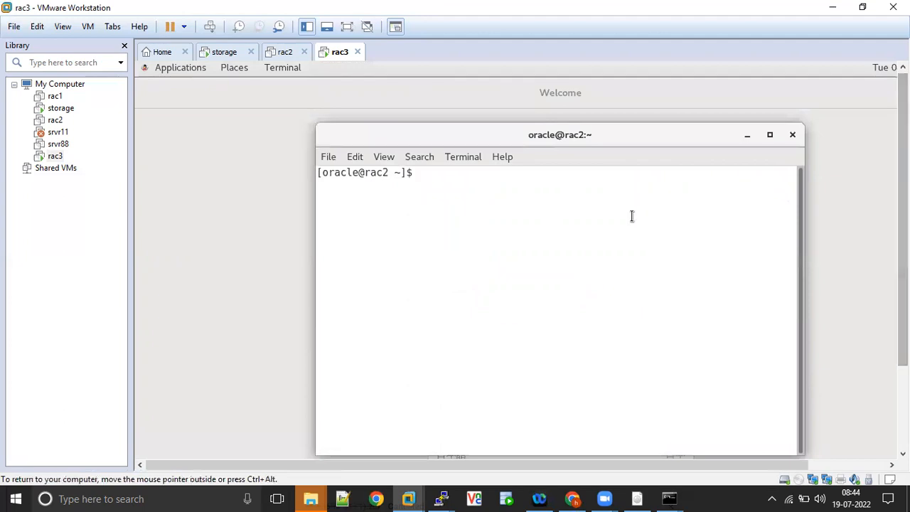
text(vi )
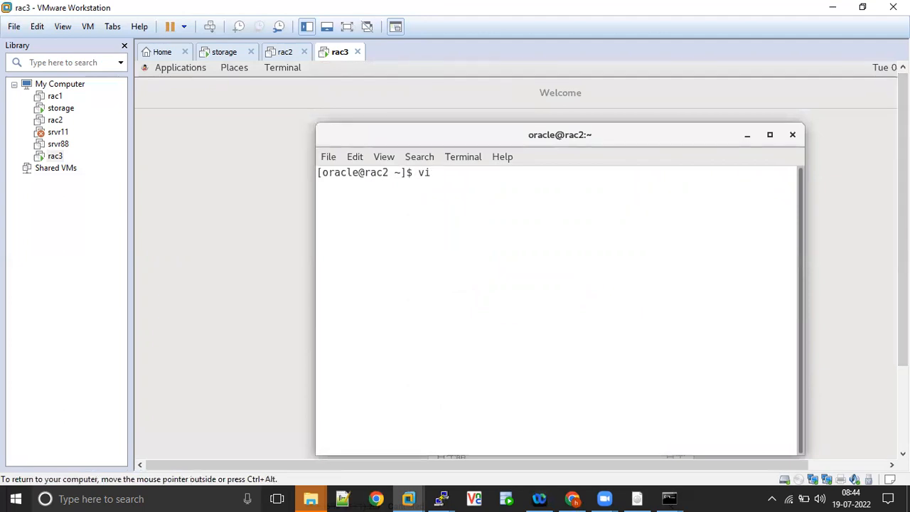
text(/etc/)
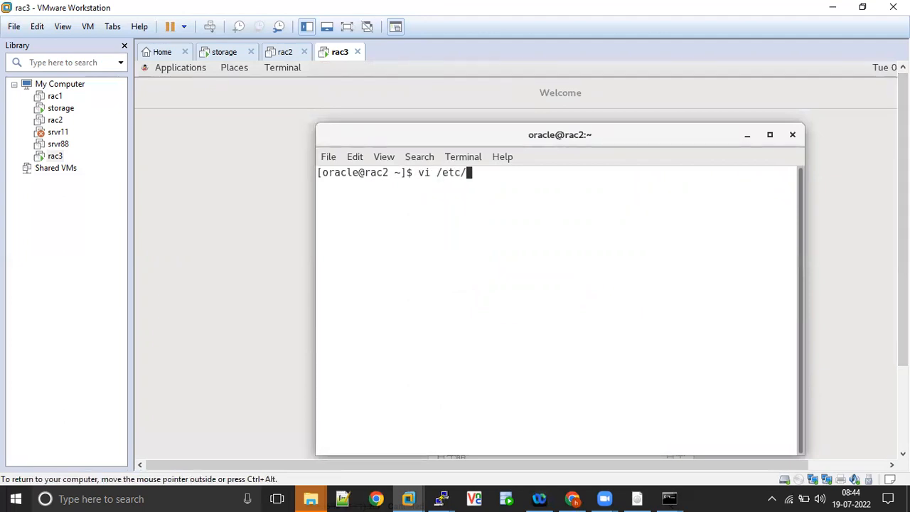
text(ho)
key(BackSpace)
key(BackSpace)
key(BackSpace)
key(BackSpace)
key(BackSpace)
key(BackSpace)
key(BackSpace)
key(BackSpace)
key(BackSpace)
key(BackSpace)
text(su -)
key(Return)
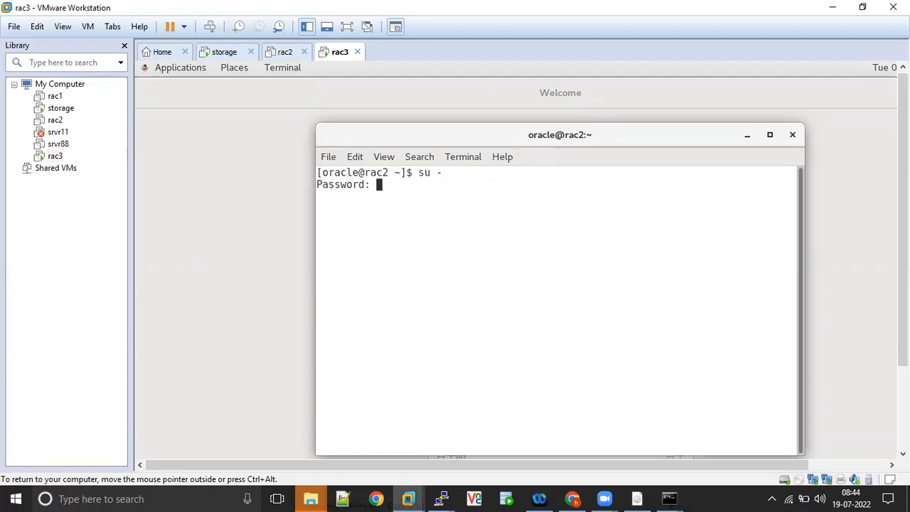
key(Return)
Edit /etc/hostname in vi, changing rac2 to rac3, and save with :wq!
text(vi /etc/hosts)
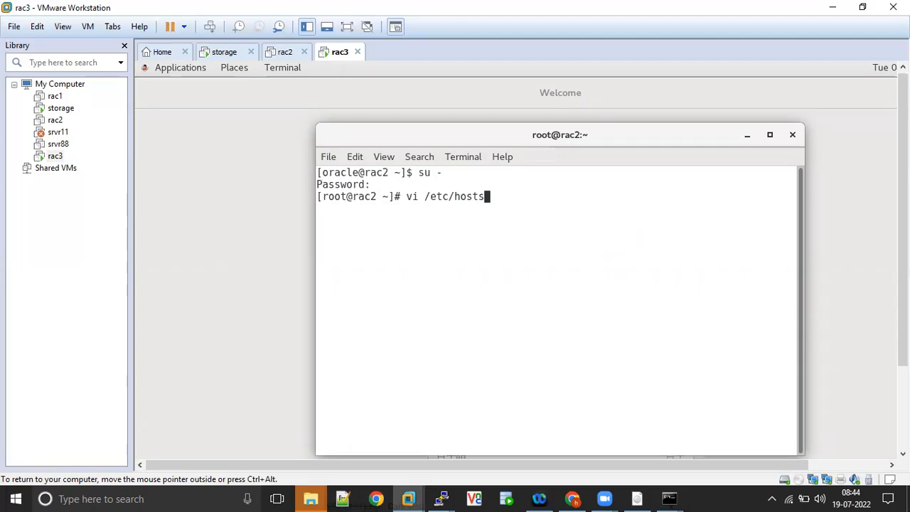
key(BackSpace)
text(name)
key(Return)
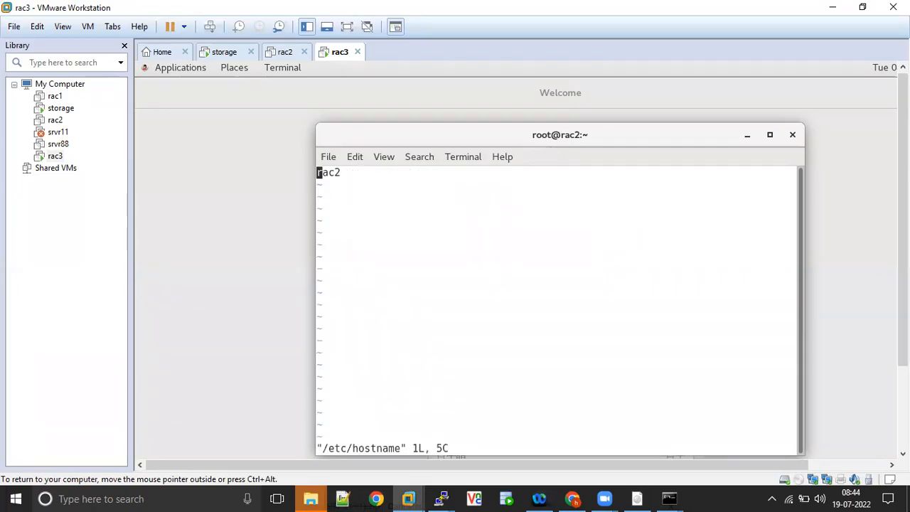
key(Right)
key(Right)
key(Right)
key(i)
key(Delete)
text(3)
key(Escape)
text(:wq!)
key(Return)
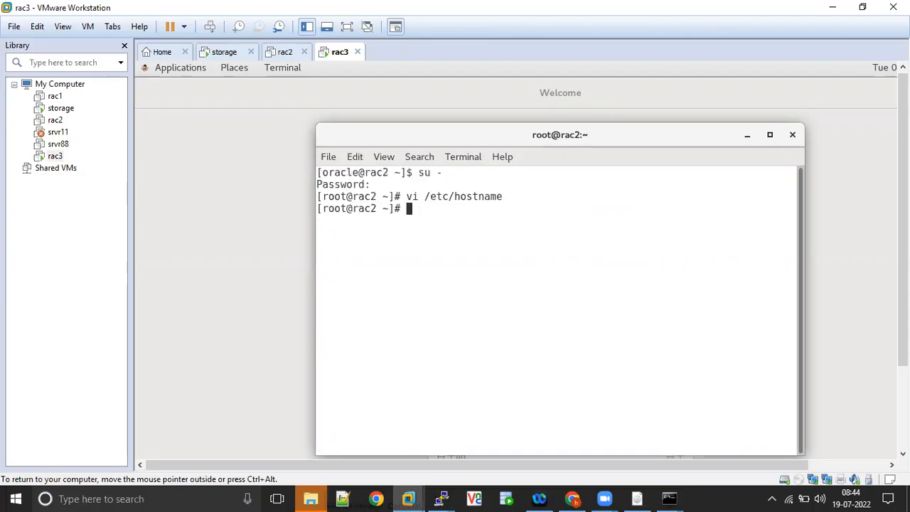
key(Return)
key(Return)
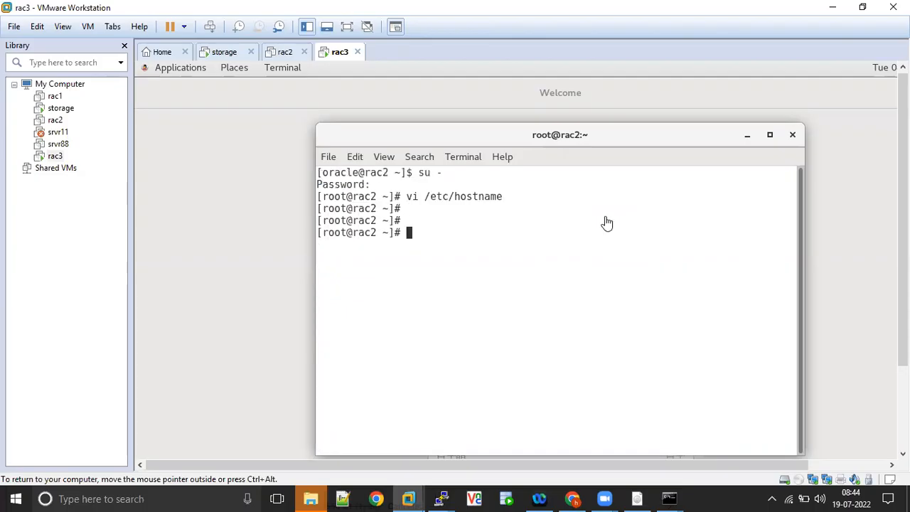
Create a PuTTY session rac3 from rac2's settings with host 192.168.1.103.
right_click(439, 497)
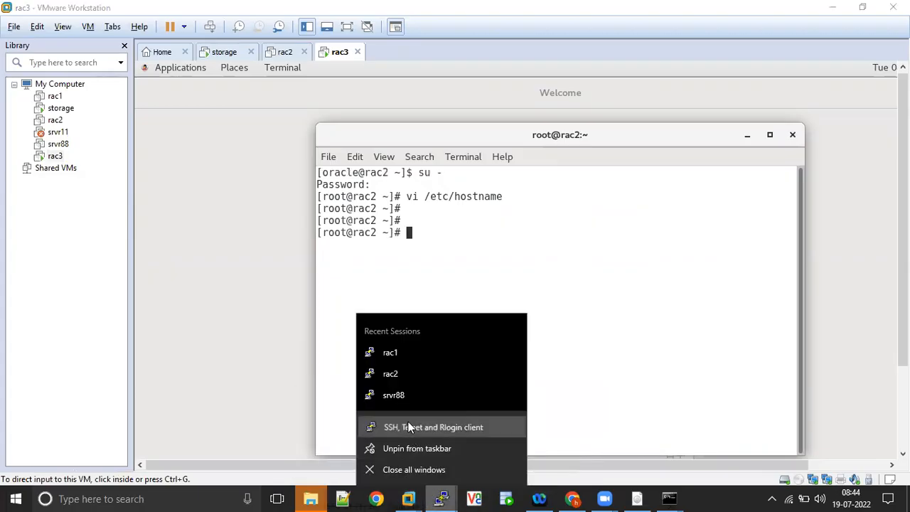
click(410, 424)
click(431, 286)
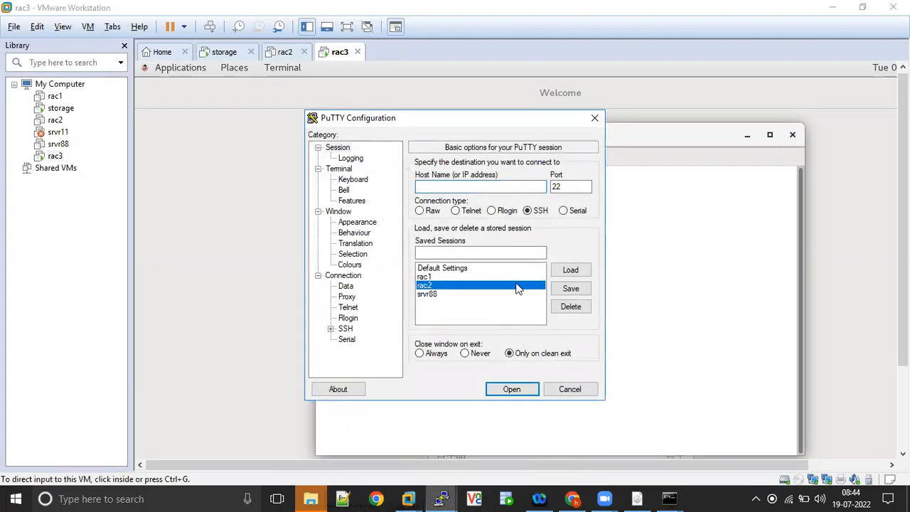
click(569, 271)
click(482, 181)
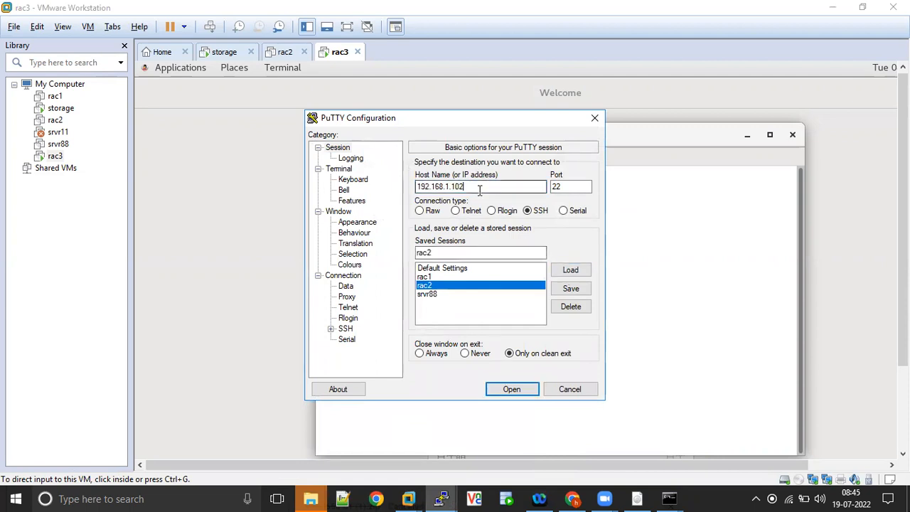
key(BackSpace)
text(3)
click(445, 253)
key(BackSpace)
text(3)
click(577, 292)
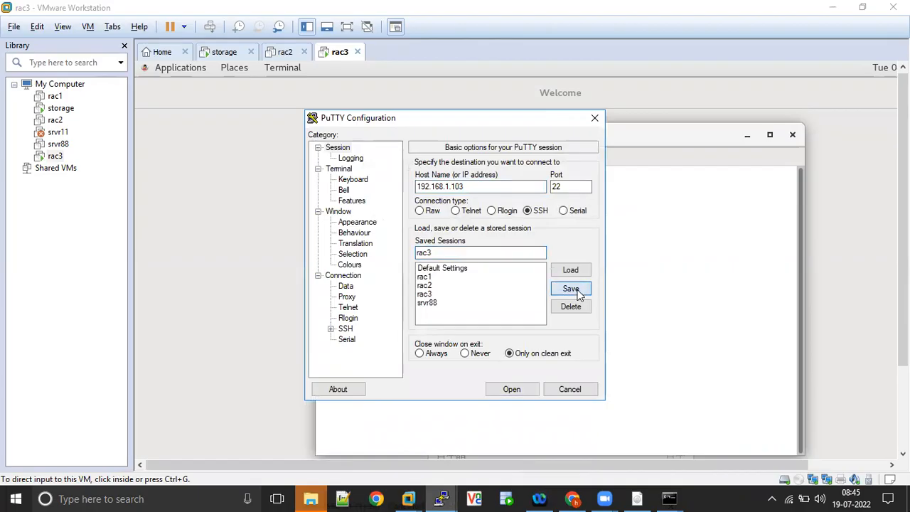
Connect with the rac3 session, accept the host key alert, and log in as root.
double_click(426, 294)
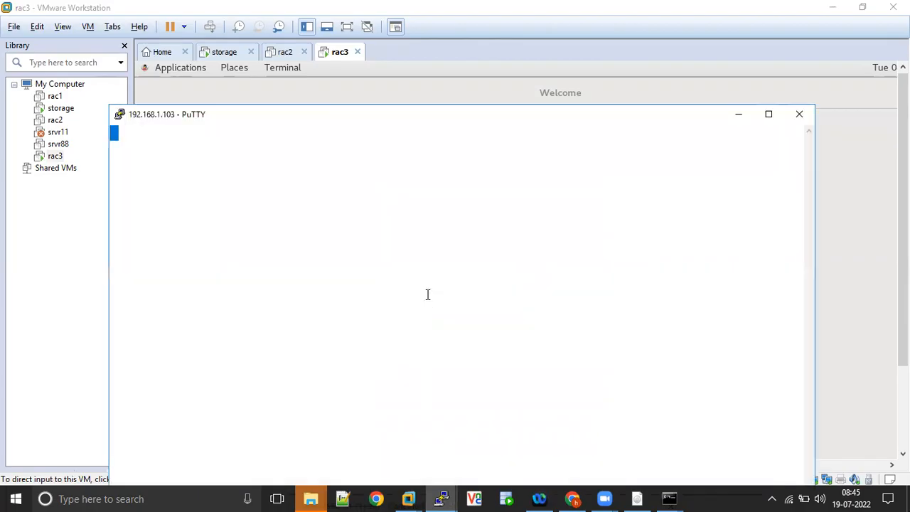
click(497, 340)
text(root)
key(Return)
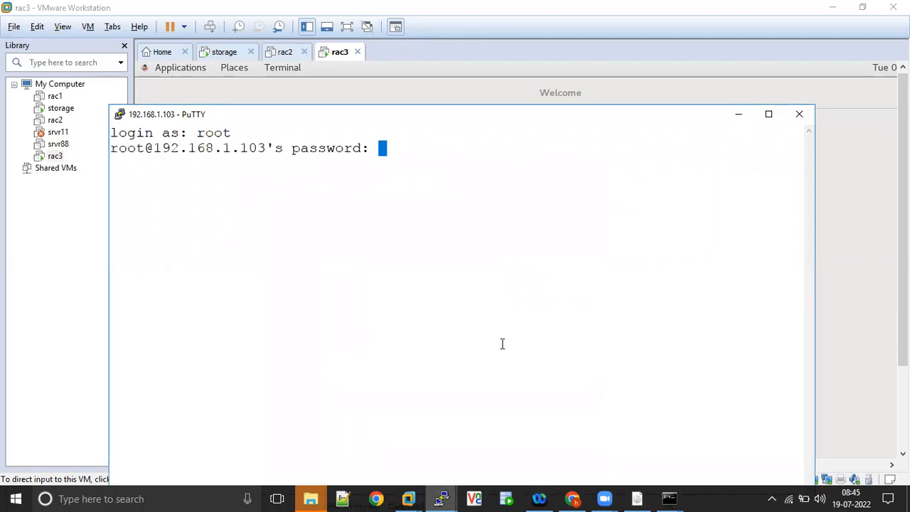
key(Return)
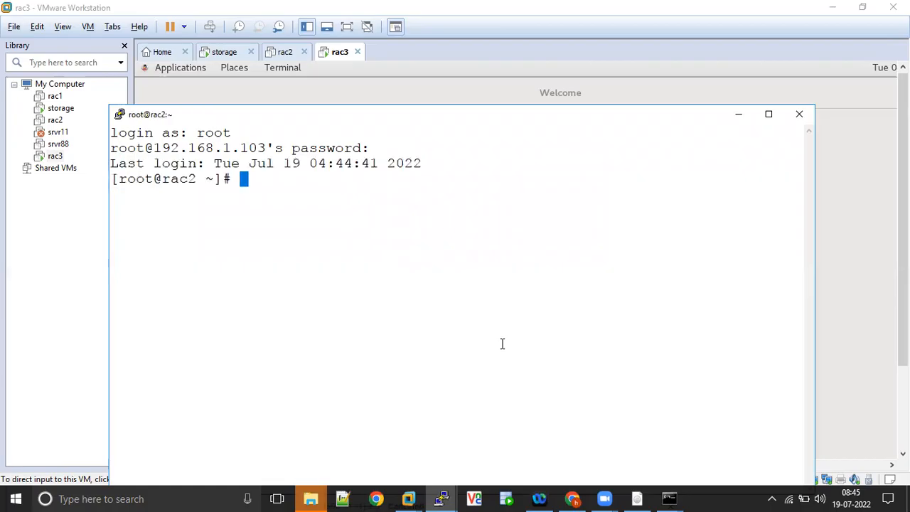
Ping google.com to confirm 0% packet loss, then run yum list oracle*19c*.
click(771, 114)
text(ping google.co)
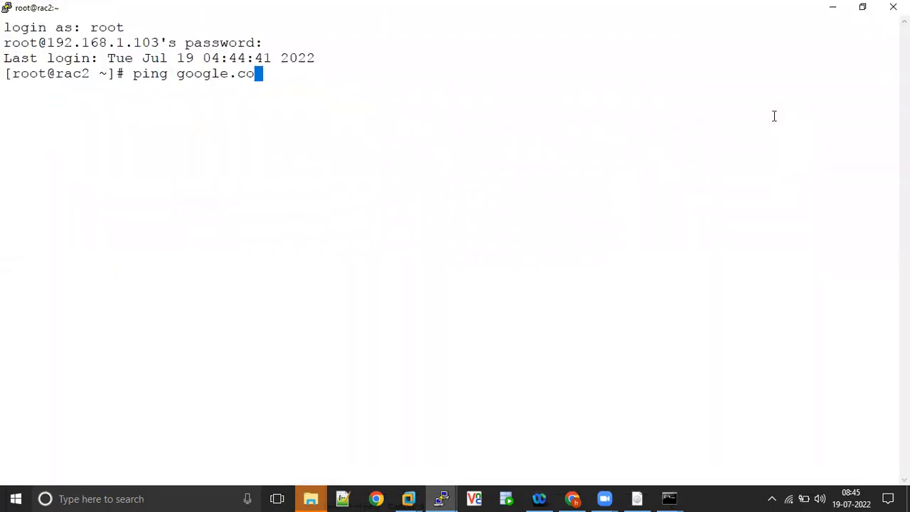
text(m)
key(Return)
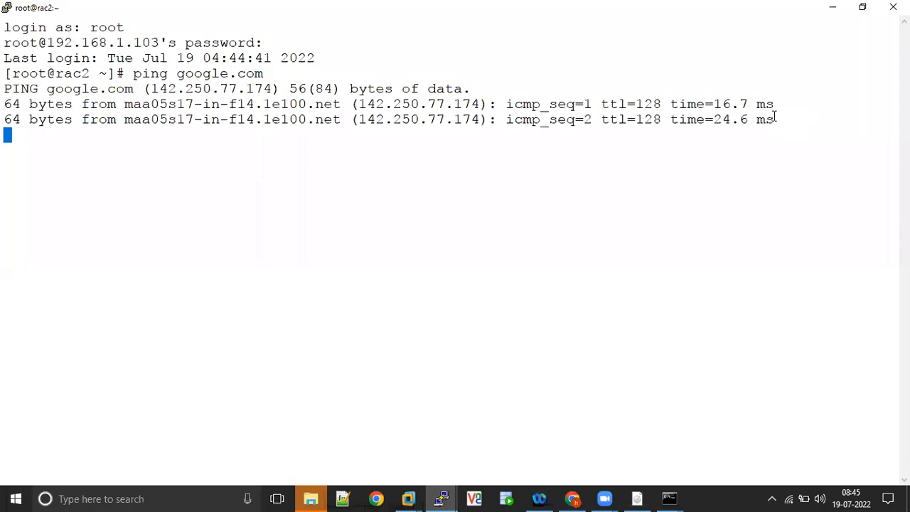
key(ctrl+c)
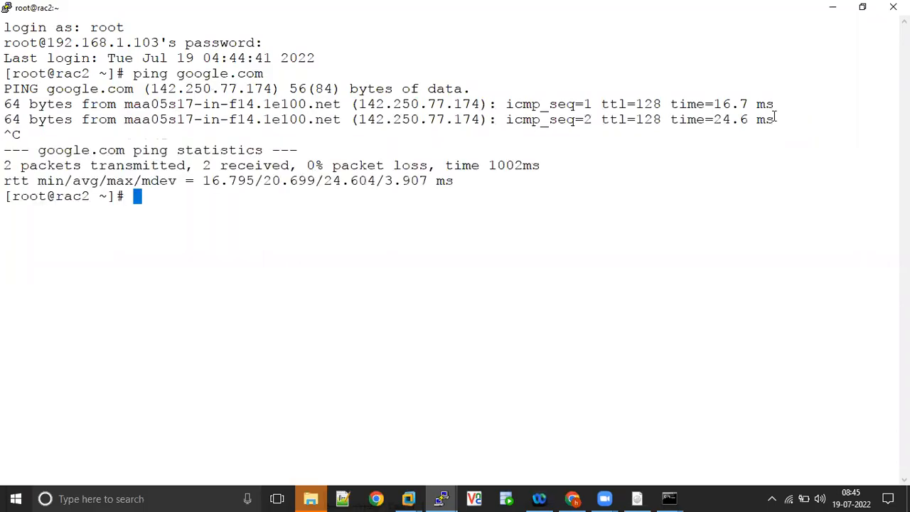
drag(505, 105, 796, 104)
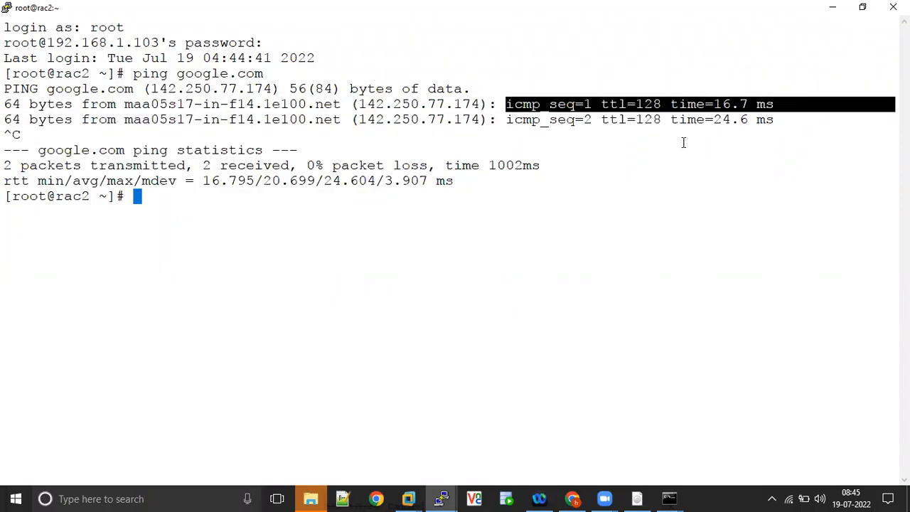
click(463, 230)
text(y)
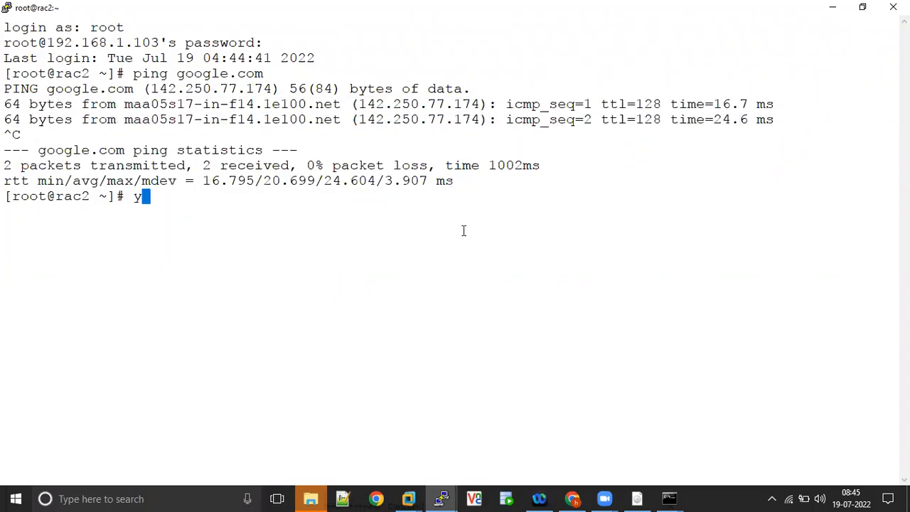
text(um list ora)
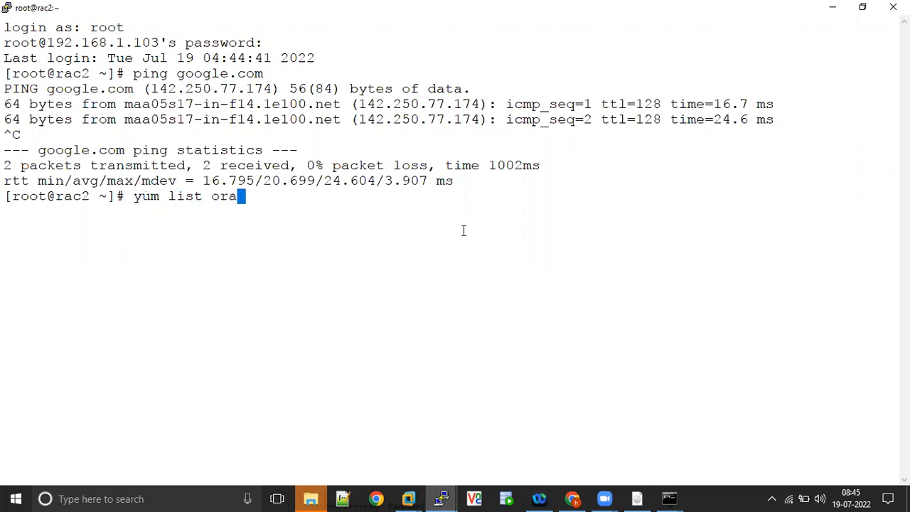
text(cle*)
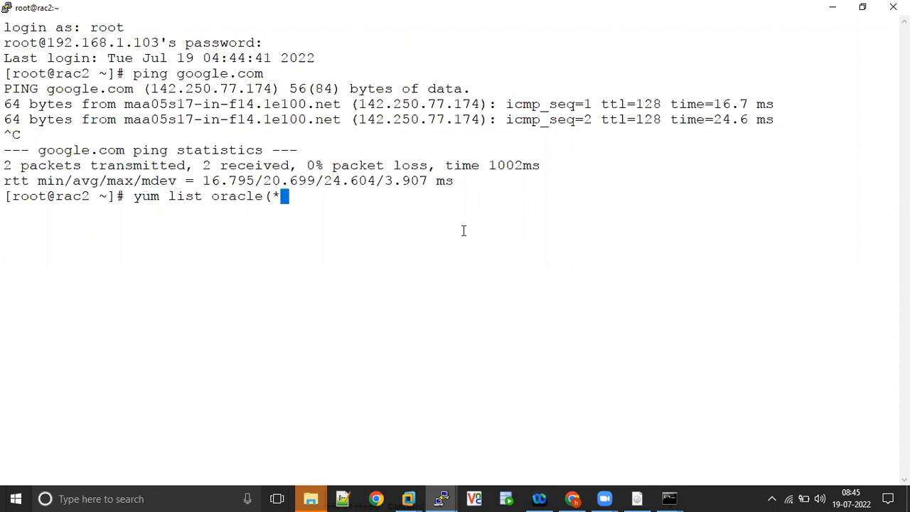
text(19c*)
key(Return)
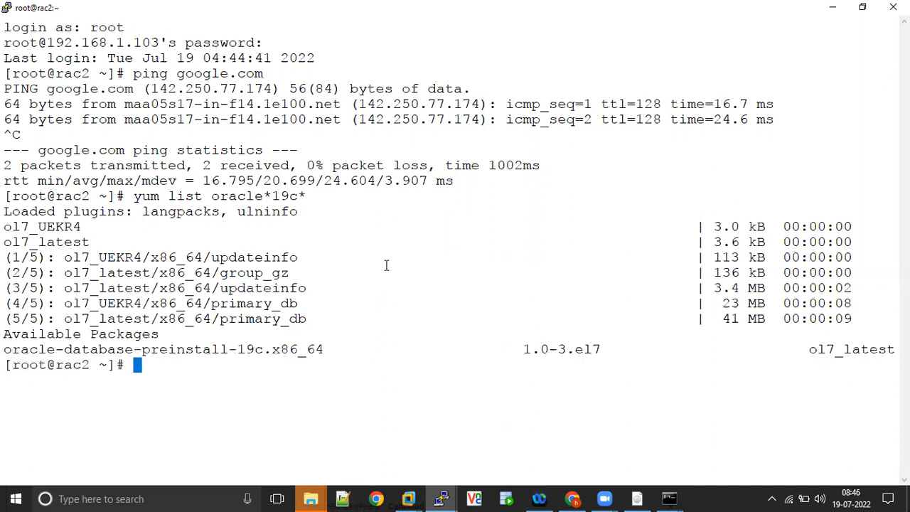
Yum install oracle-database-preinstall-19c.x86_64, confirming the download and the Oracle GPG key.
double_click(206, 349)
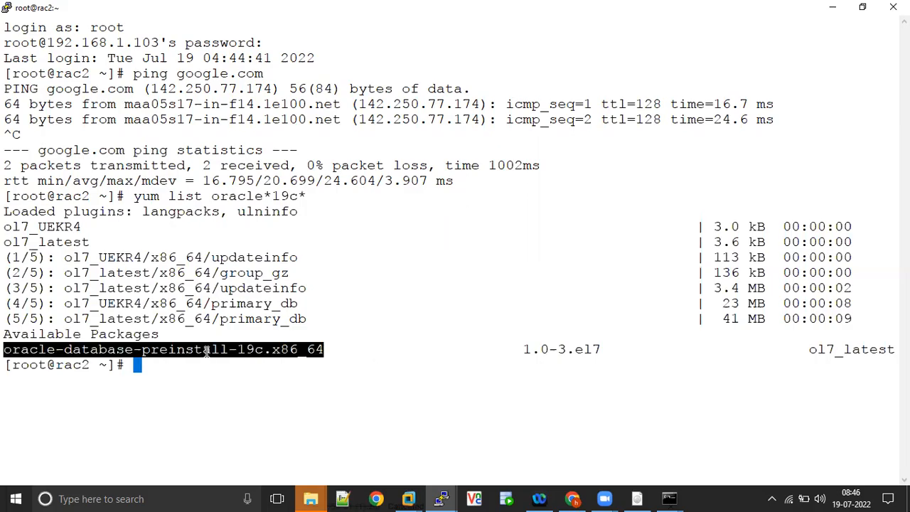
text(yum install)
right_click(206, 349)
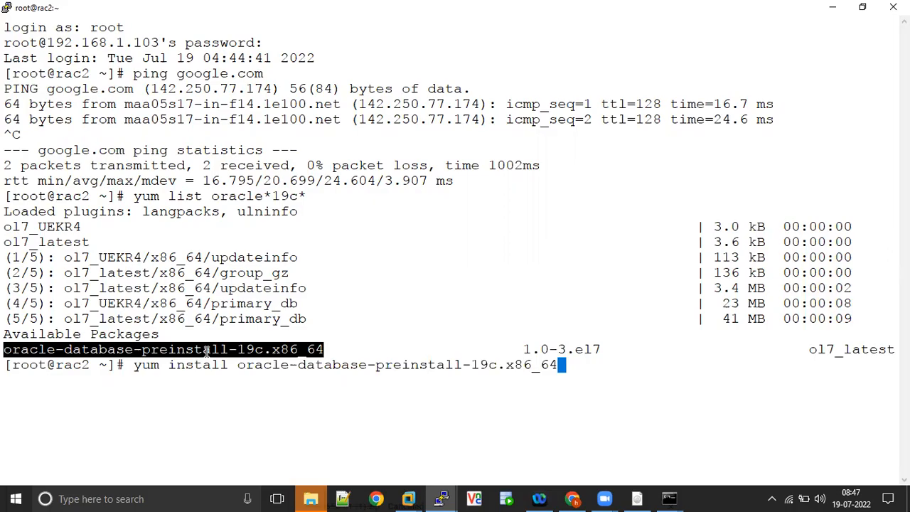
key(Return)
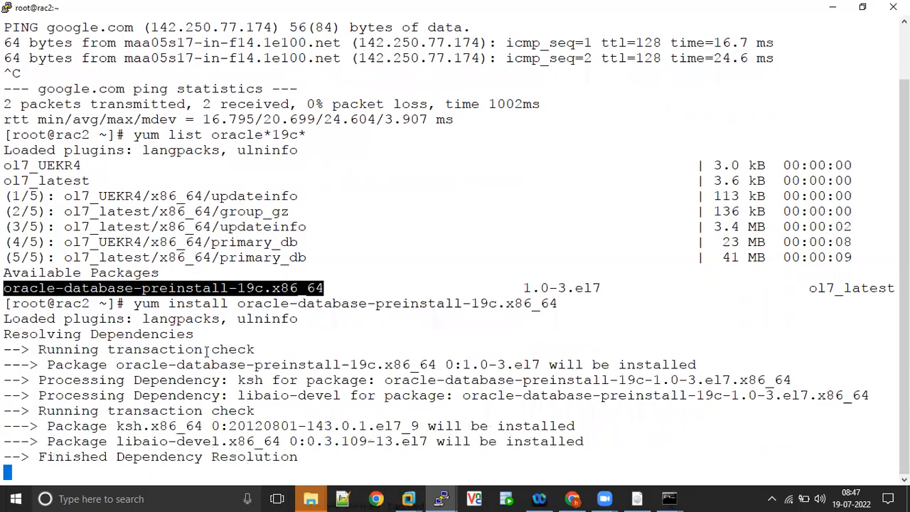
text(y)
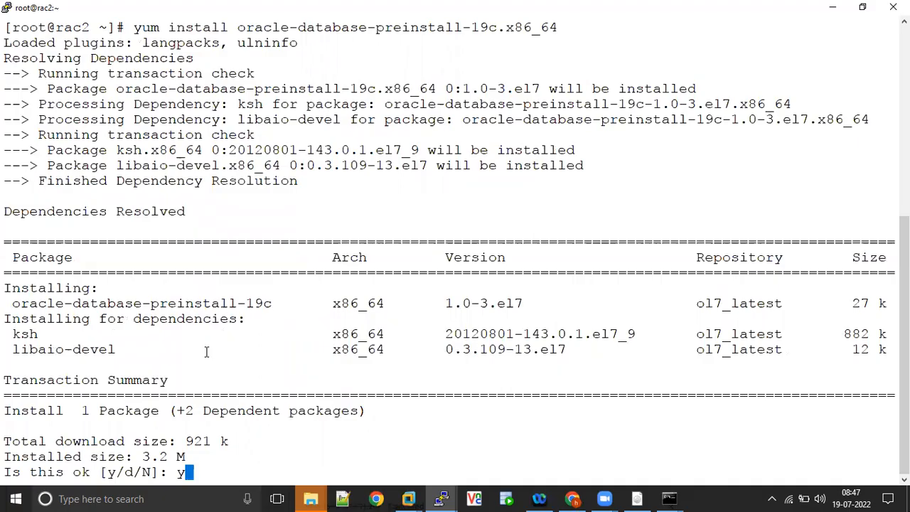
key(Return)
text(y)
key(Return)
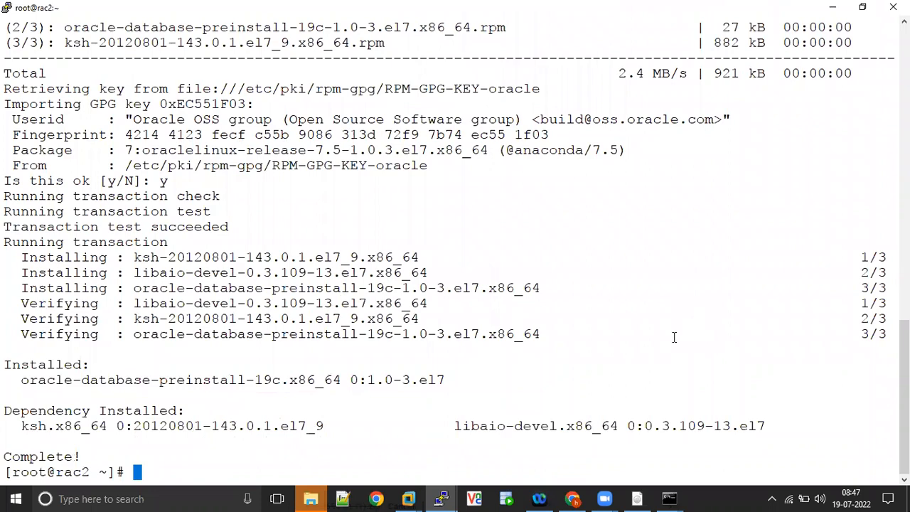
mouse_move(904, 388)
mouse_down()
mouse_move(904, 91)
mouse_move(904, 389)
mouse_up()
List the available packages with yum list oracleasm*.
text(yum)
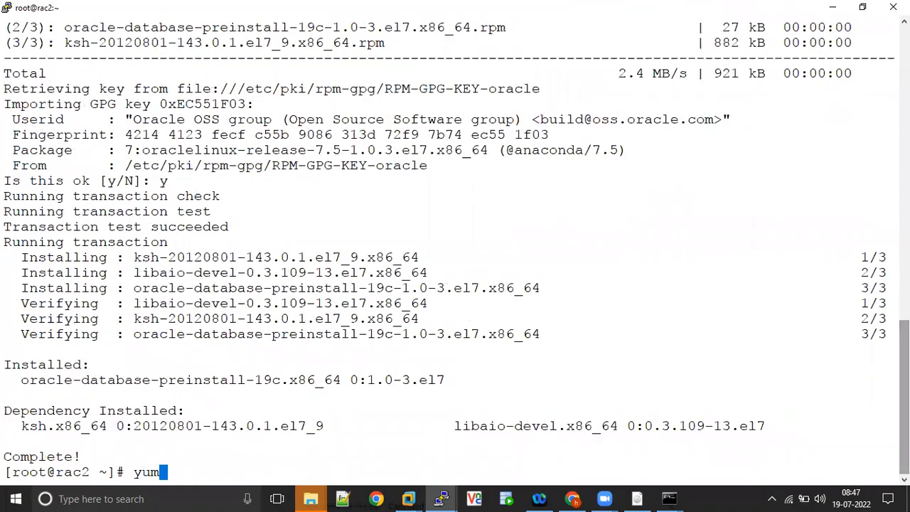
text( list oracle)
key(BackSpace)
key(BackSpace)
text(cleasm*)
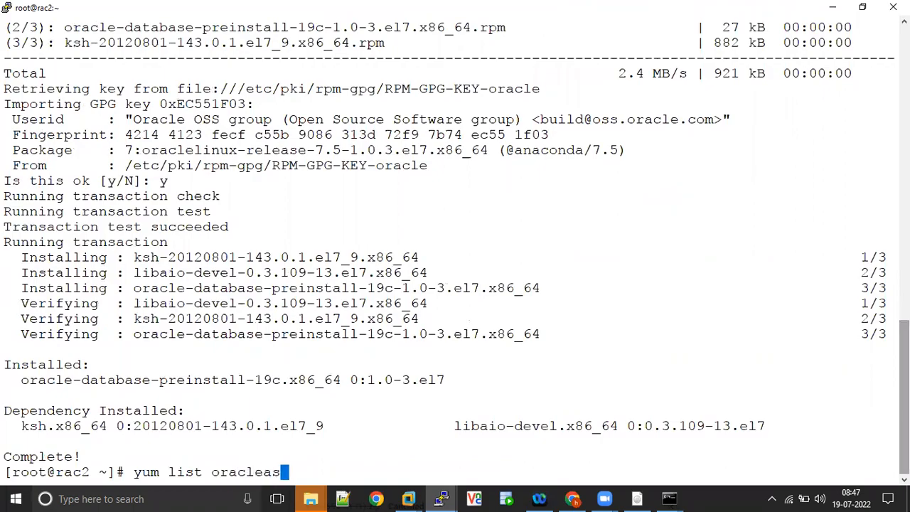
key(Return)
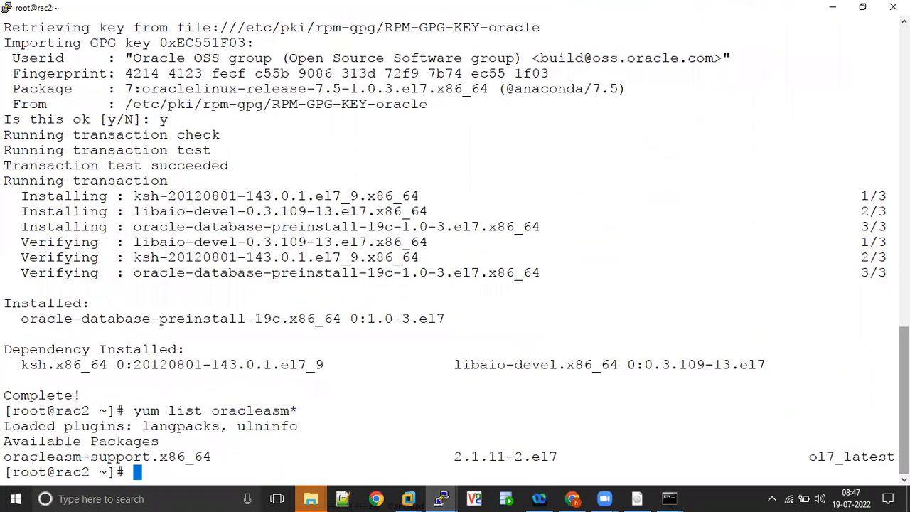
Yum install oracleasm-support, confirming with y.
double_click(126, 456)
text(yum install)
right_click(126, 457)
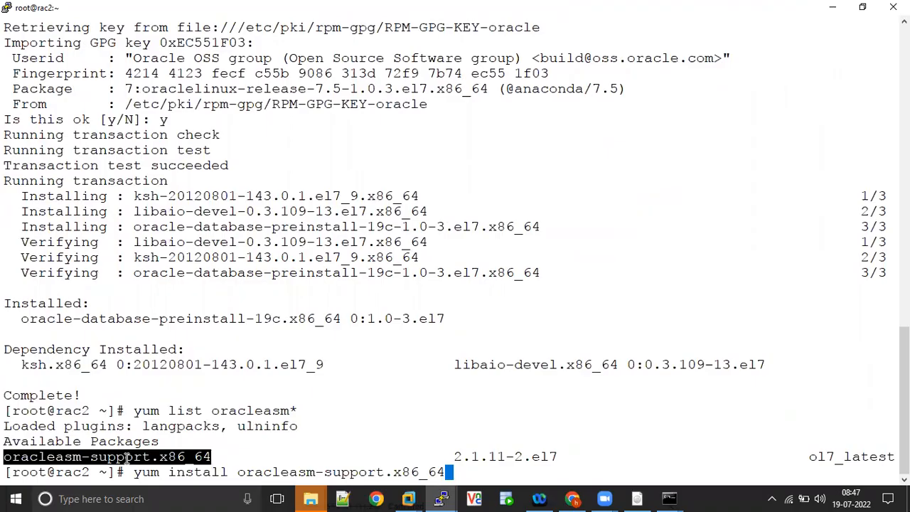
key(Return)
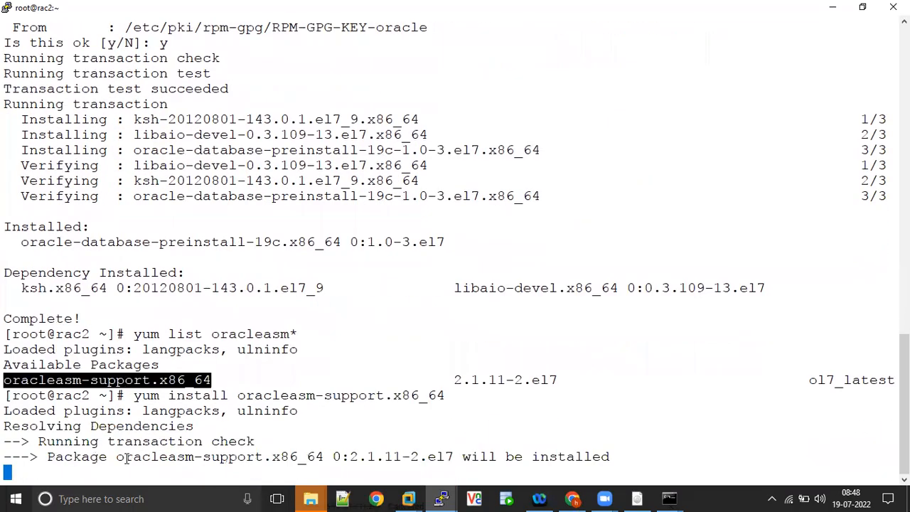
text(y)
key(Return)
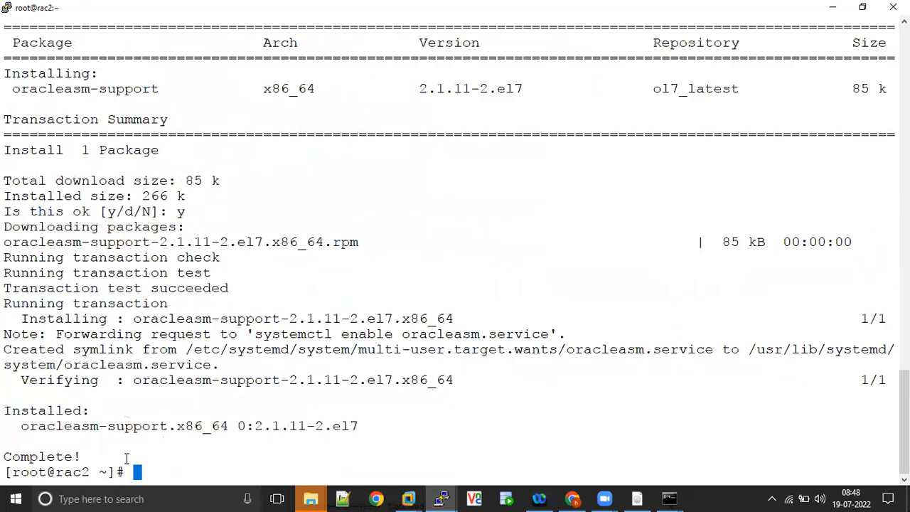
click(315, 497)
Locate ORACLE_COREDBA_COURSE_CONTENT on New Volume (E:), then paste the install command into PuTTY.
click(261, 458)
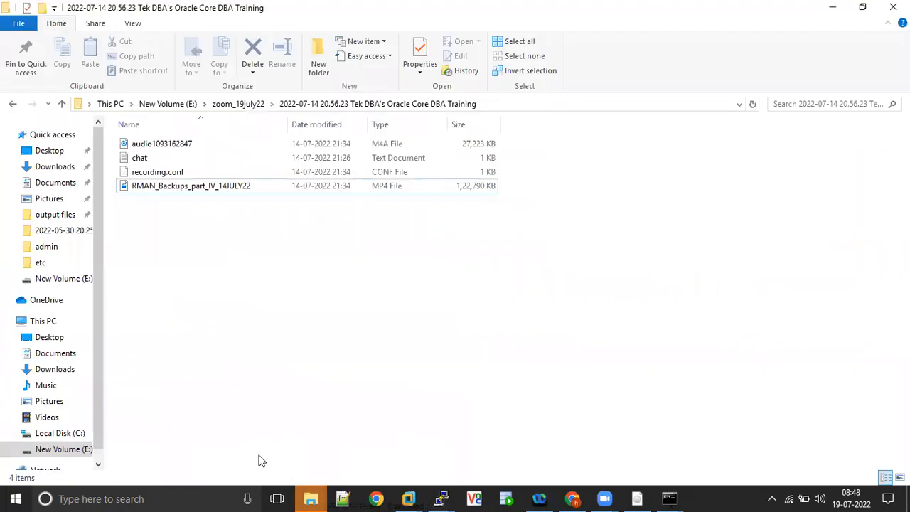
click(169, 103)
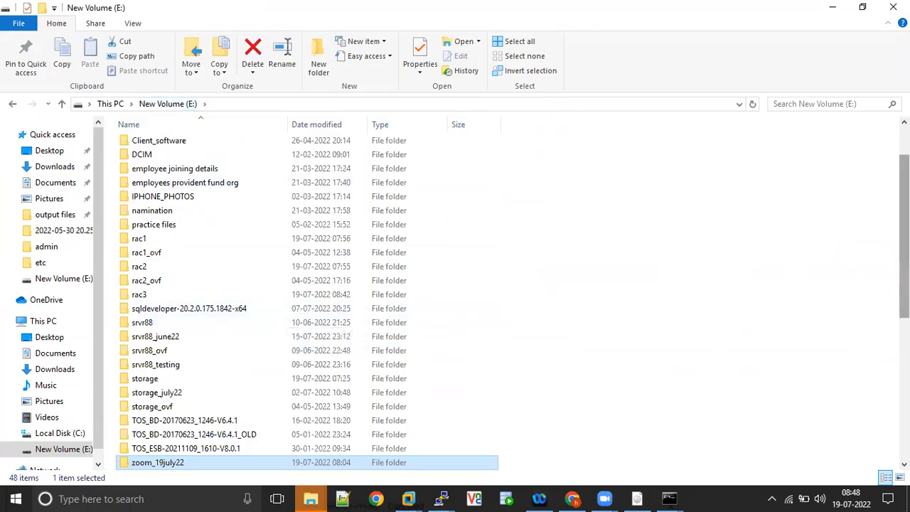
scroll(902, 285, down, 6)
drag(903, 371, 903, 377)
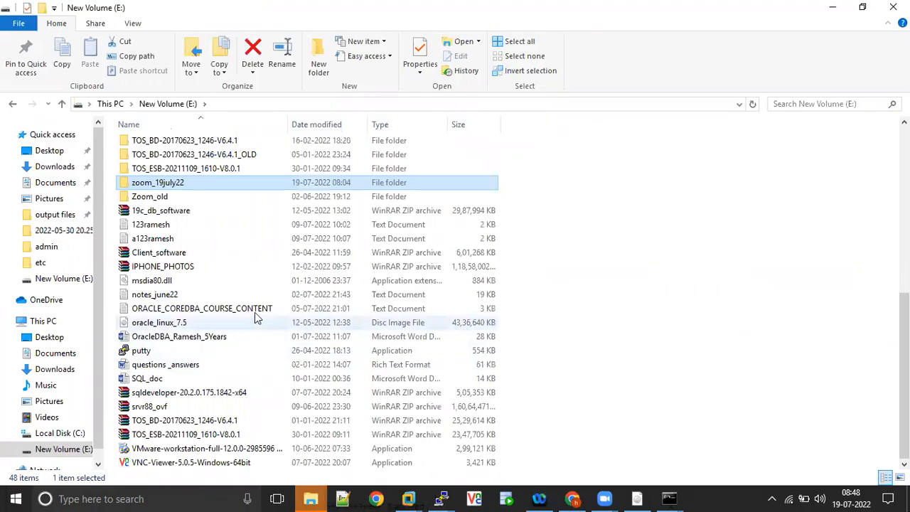
key(o)
key(o)
key(o)
key(o)
key(o)
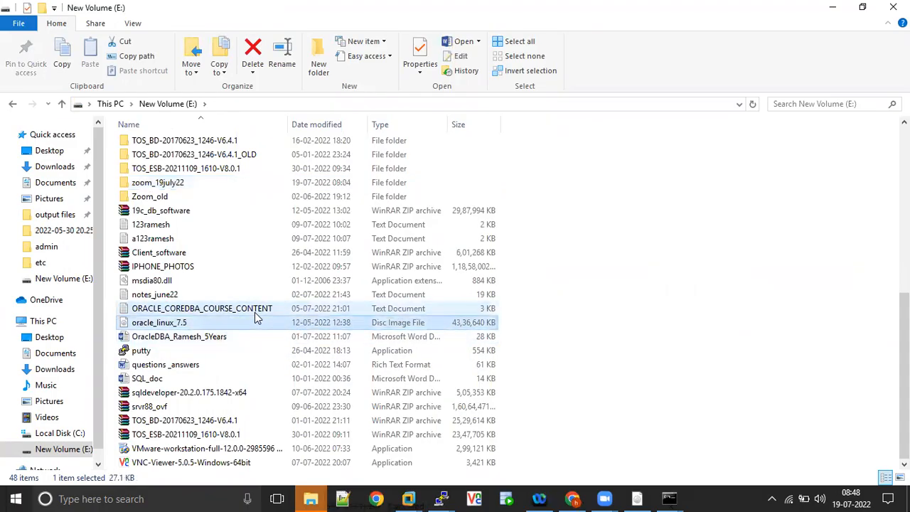
click(255, 313)
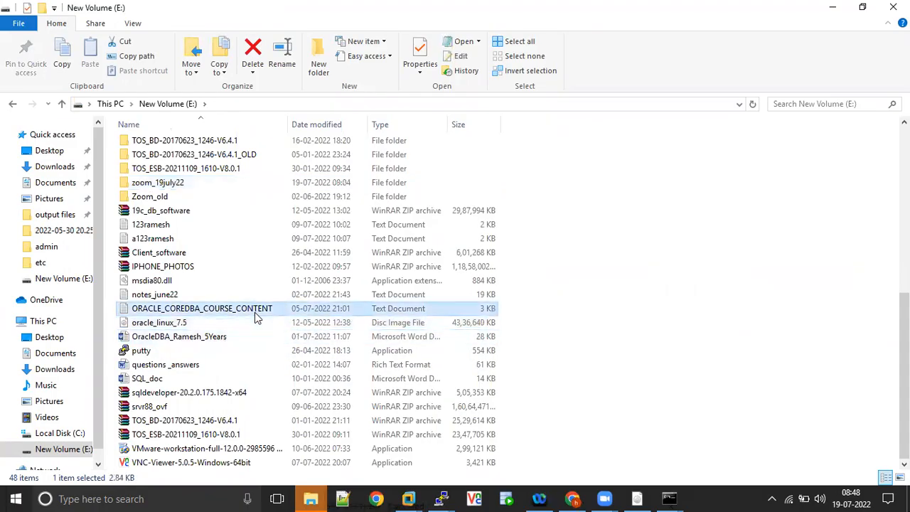
key(alt+Tab)
right_click(256, 313)
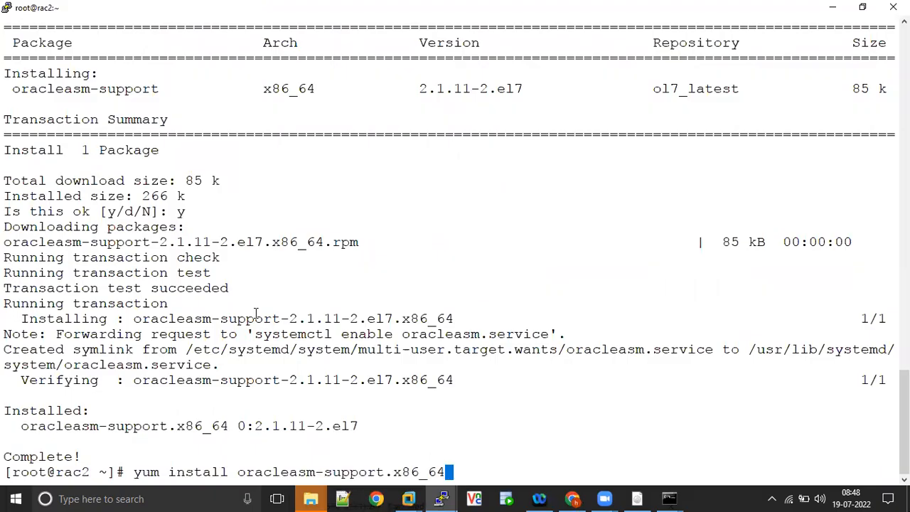
Run ifconfig on rac2 and confirm ens33 has the address 192.168.1.103.
key(ctrl+u)
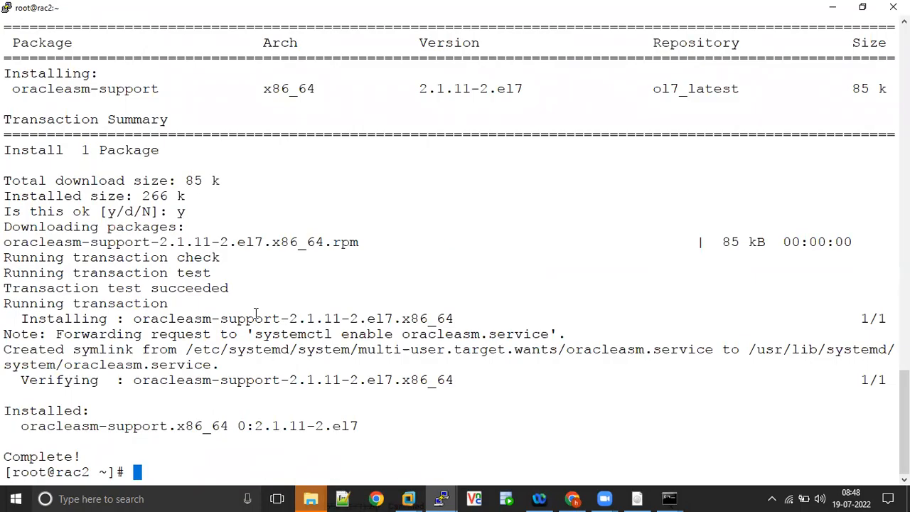
text(ifconfig)
key(Return)
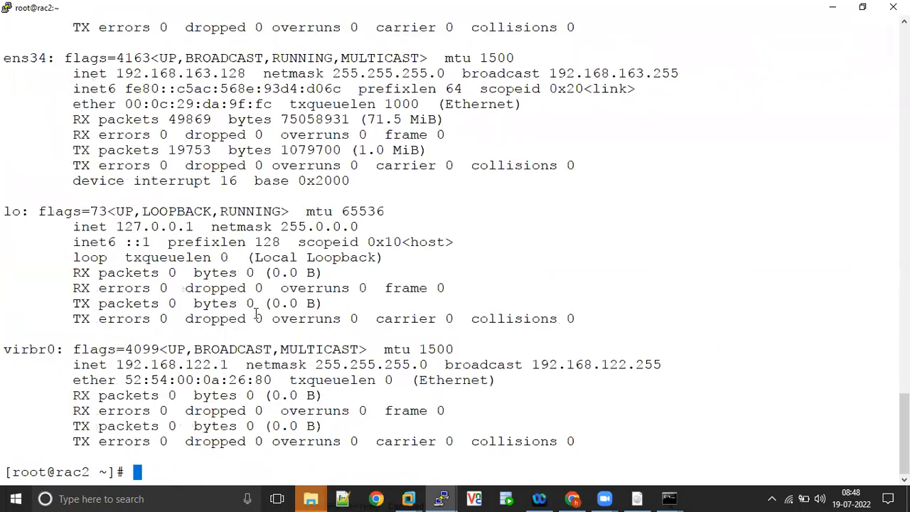
scroll(563, 209, up, 5)
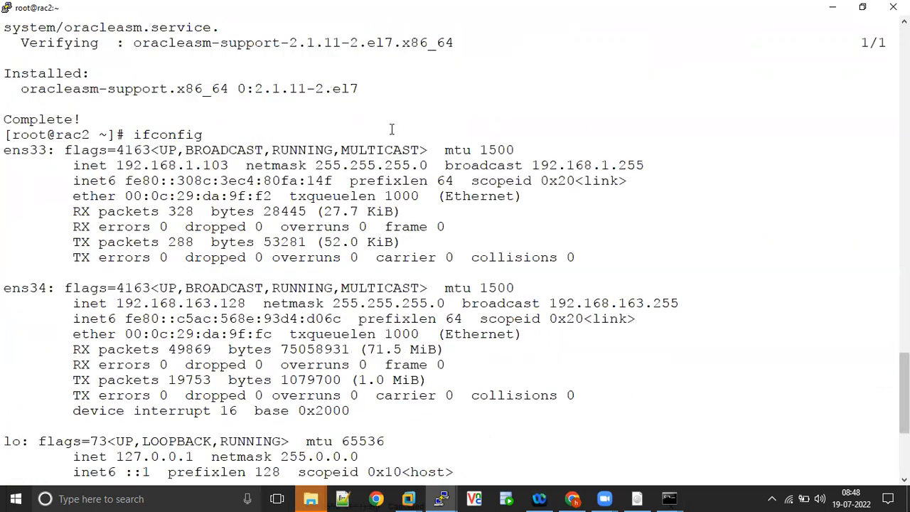
double_click(217, 165)
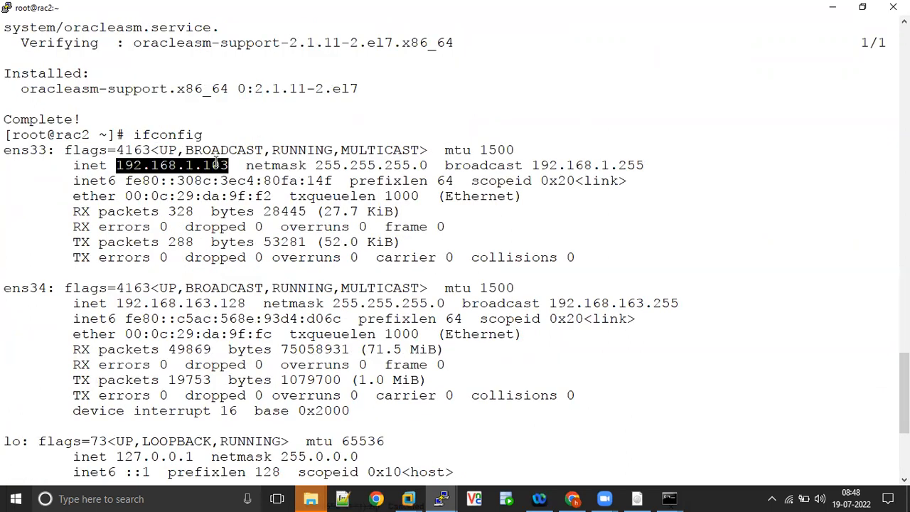
drag(118, 165, 227, 165)
scroll(904, 398, down, 4)
scroll(904, 398, down, 2)
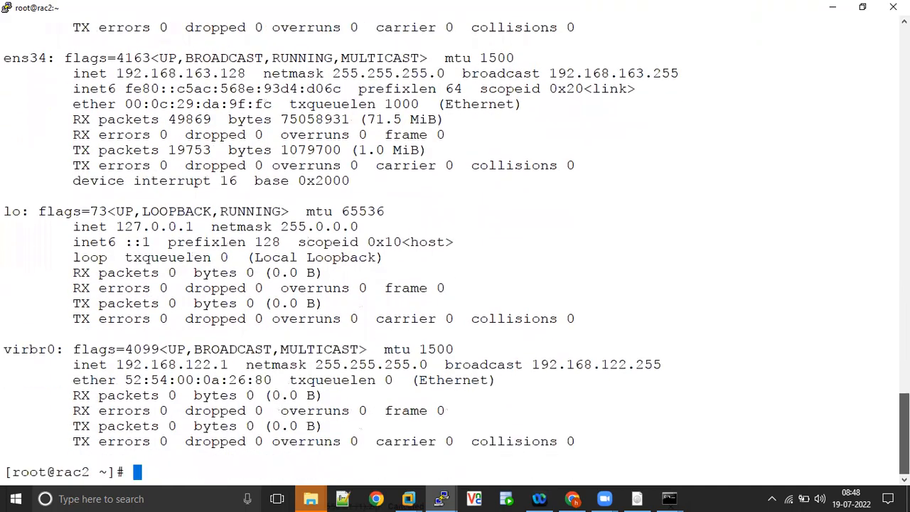
key(alt+Tab)
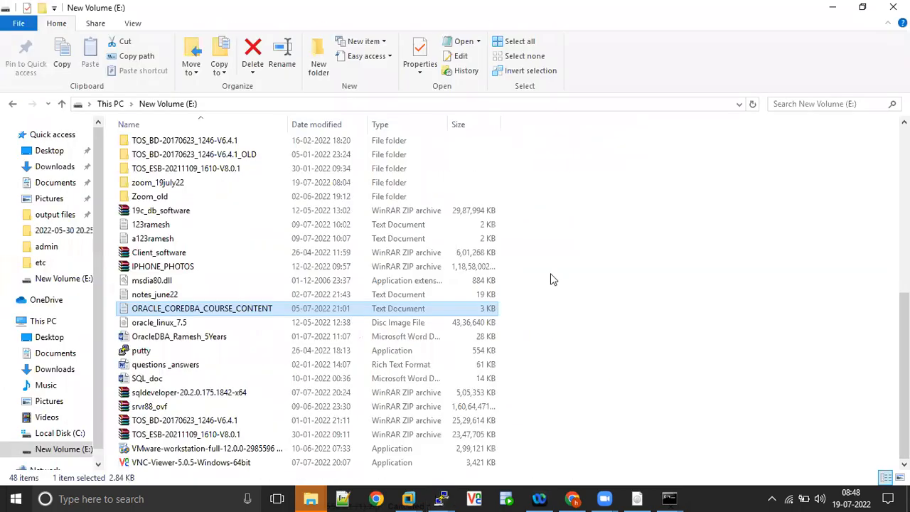
Load the Google homepage in a new Chrome tab and maximize the window.
click(572, 498)
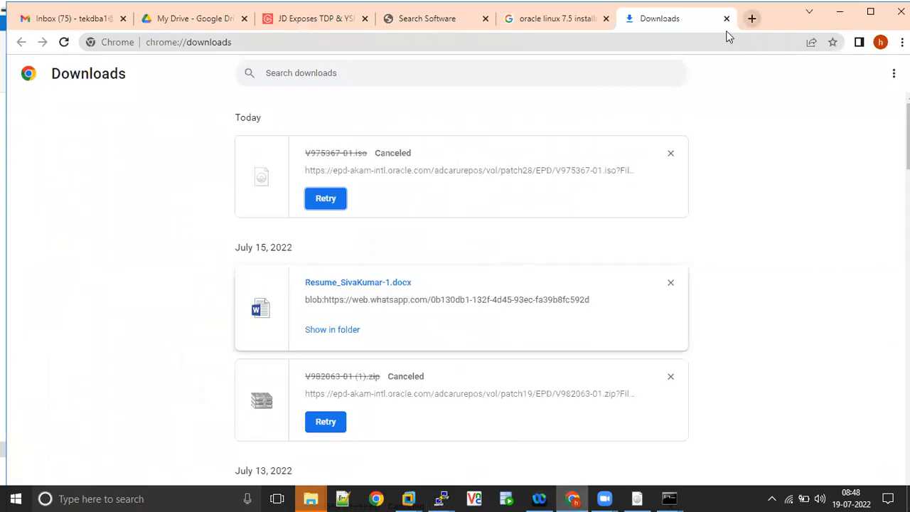
click(751, 18)
text(g)
key(Return)
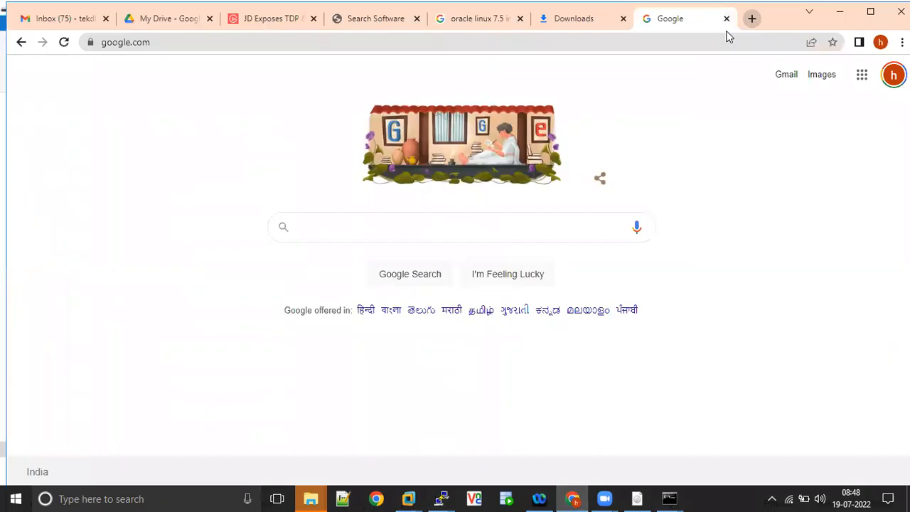
click(866, 16)
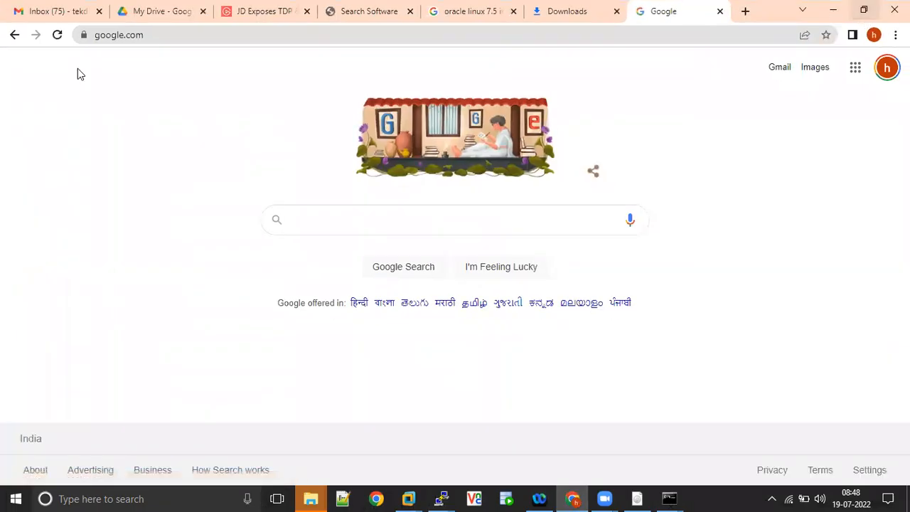
click(866, 12)
click(871, 14)
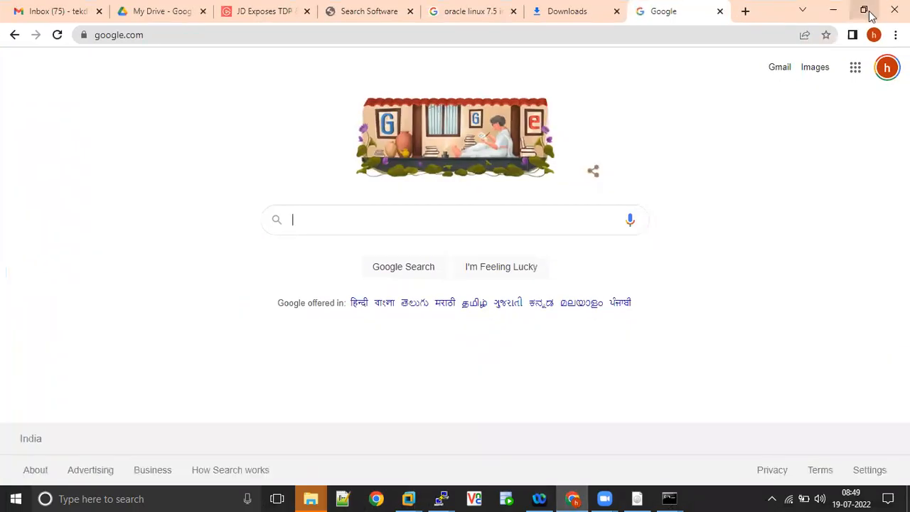
Minimize Explorer, VMware, and Command Prompt windows, then bring Chrome back to the front.
click(830, 14)
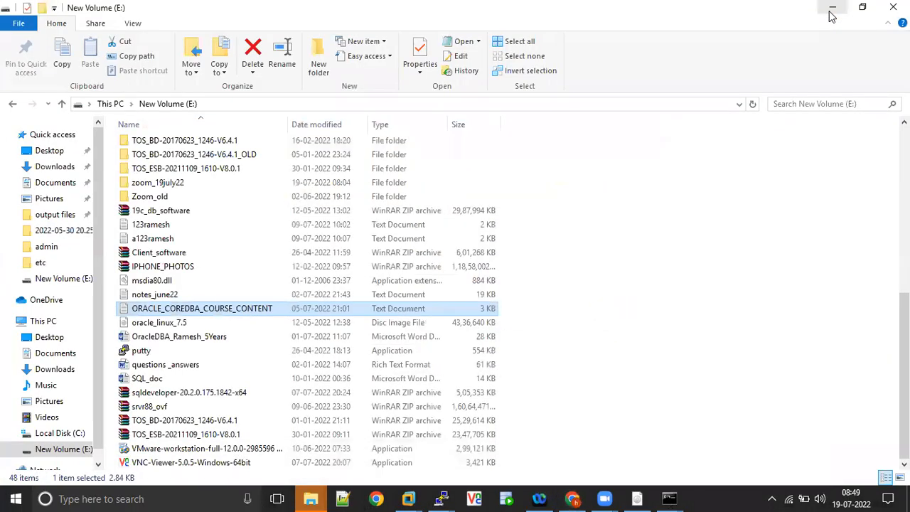
click(831, 11)
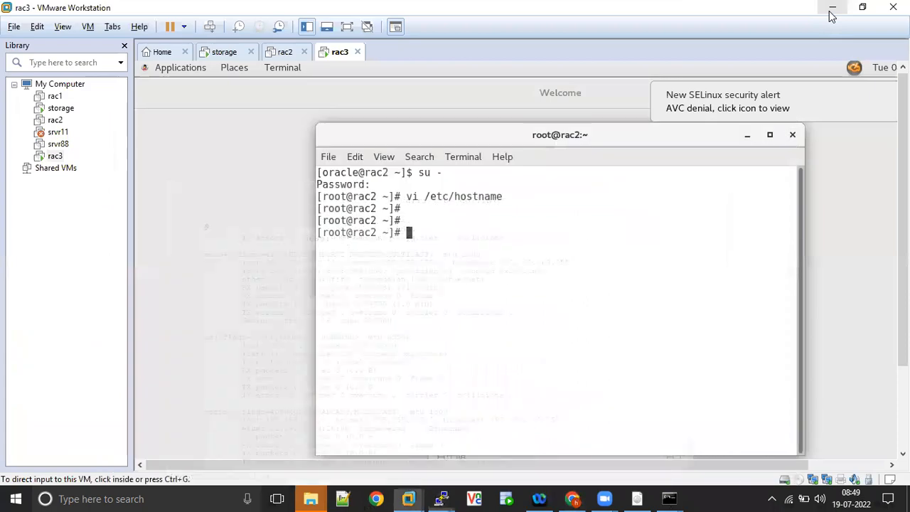
click(830, 11)
click(831, 11)
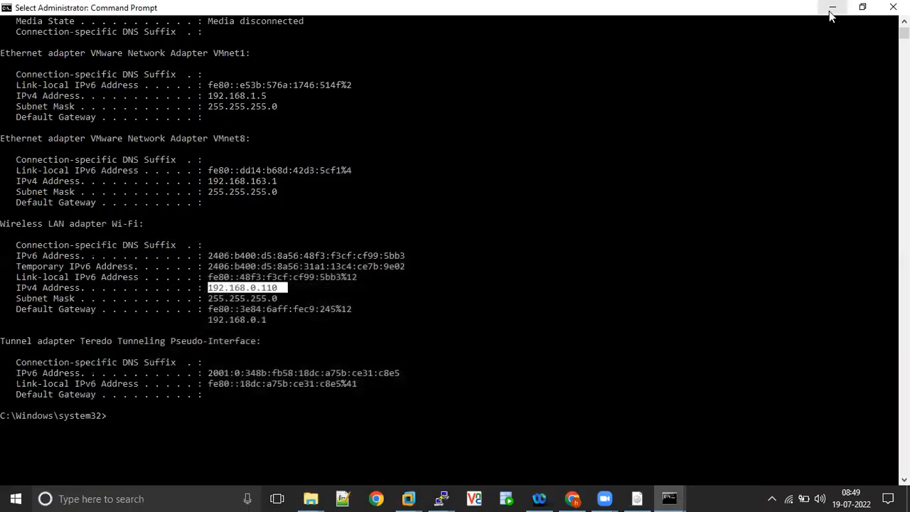
click(829, 11)
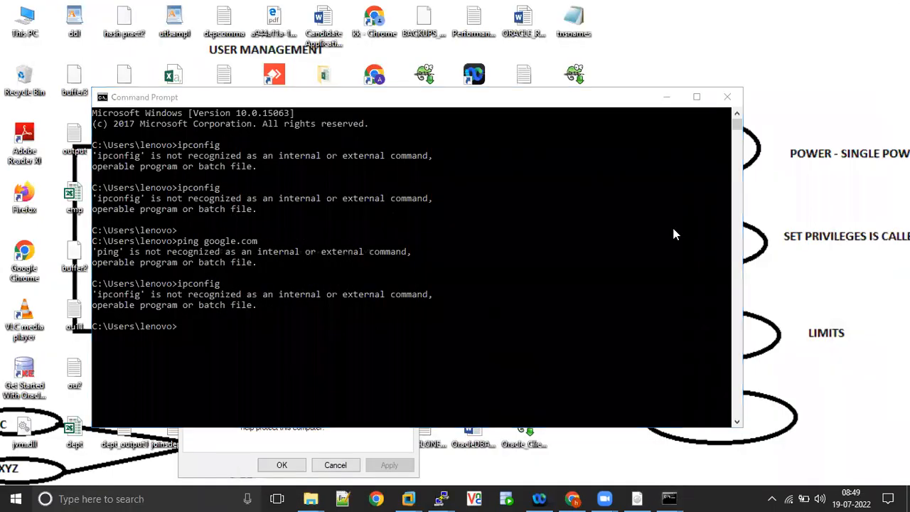
click(577, 498)
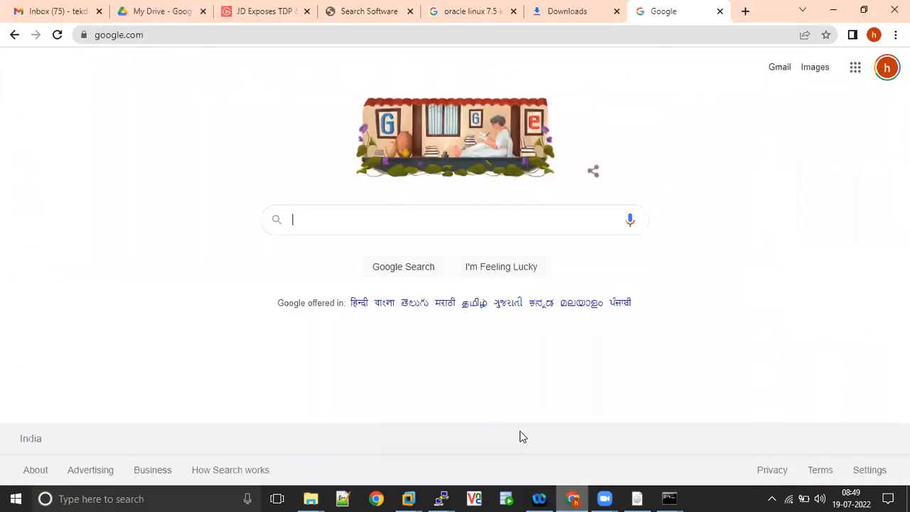
Browse the Google Drive My Drive file list, then go back to the Google search tab.
click(211, 21)
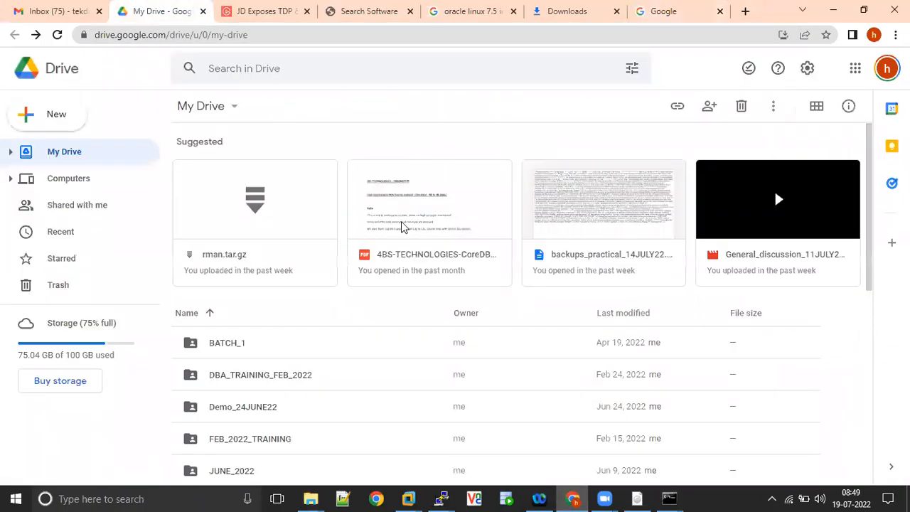
drag(868, 157, 869, 128)
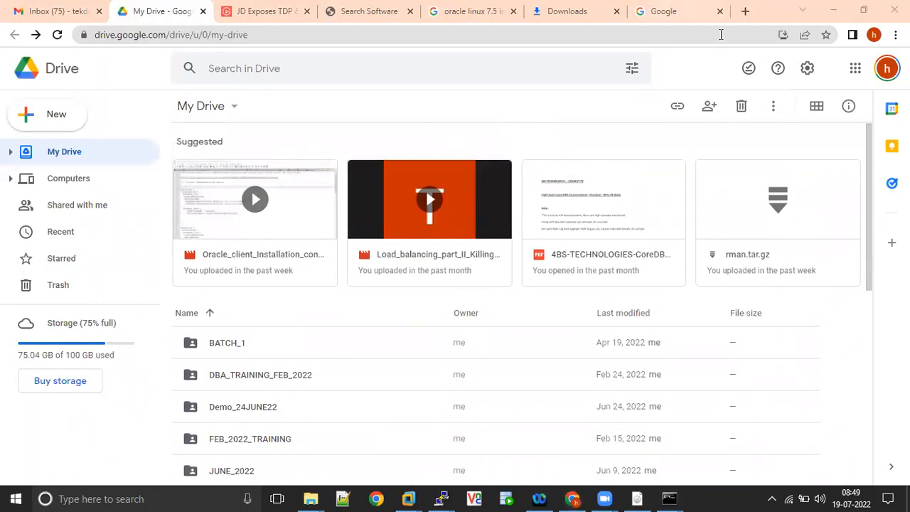
click(675, 11)
Search Google for oracleasm lib rpms for Oracle Linux 7 and open the Oracle ASMLib Downloads for RHEL 7 page.
text(oracleasm)
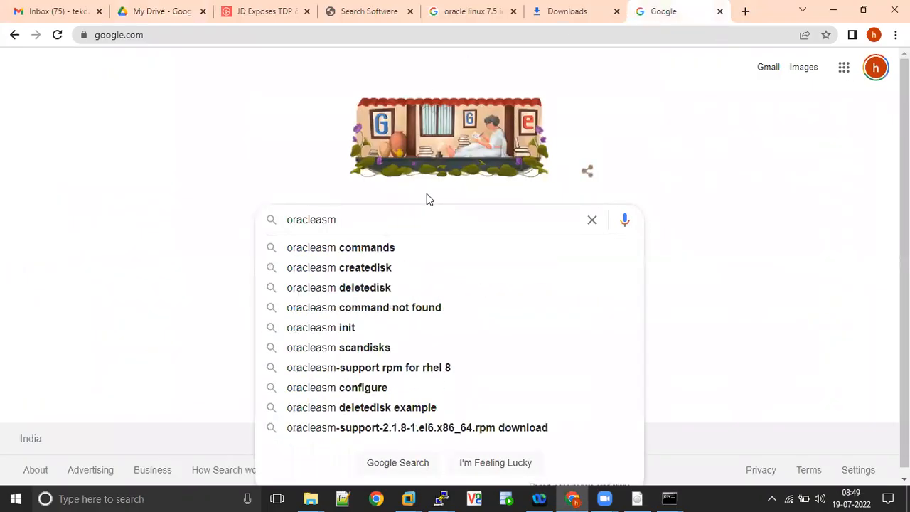
text( lib )
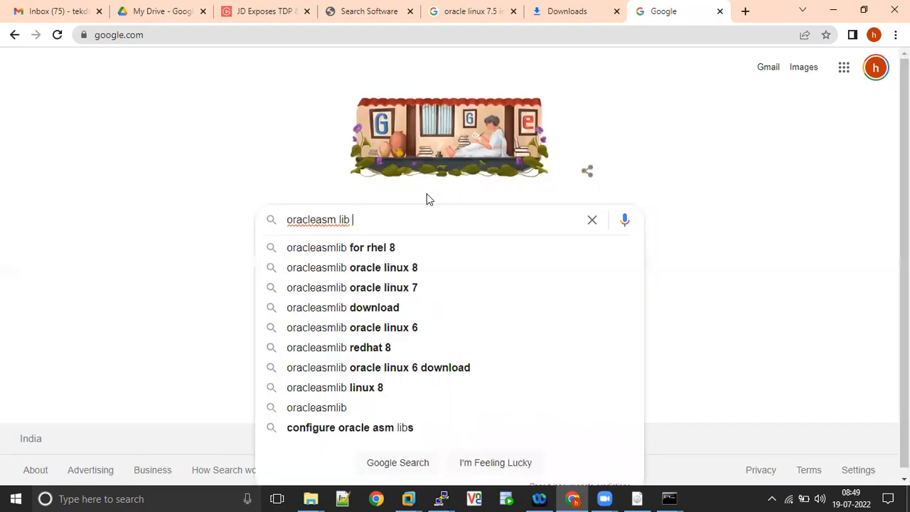
text(rpm)
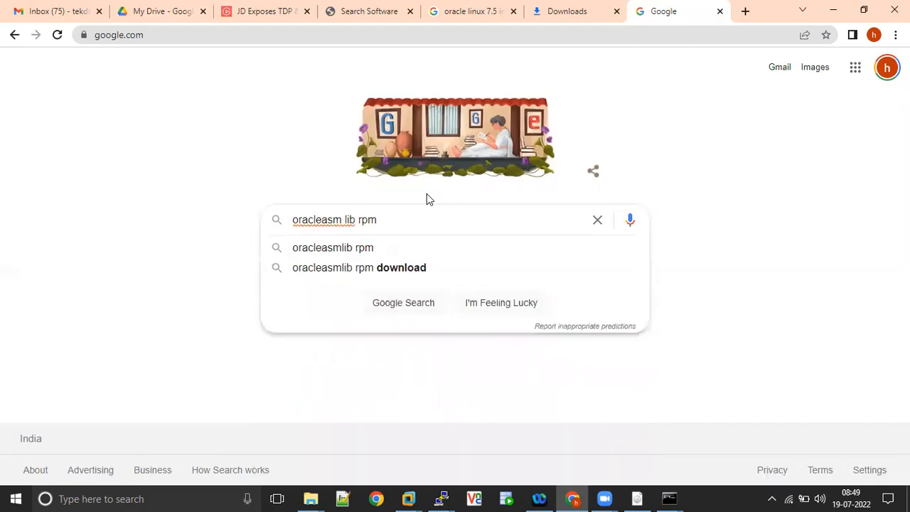
text( for)
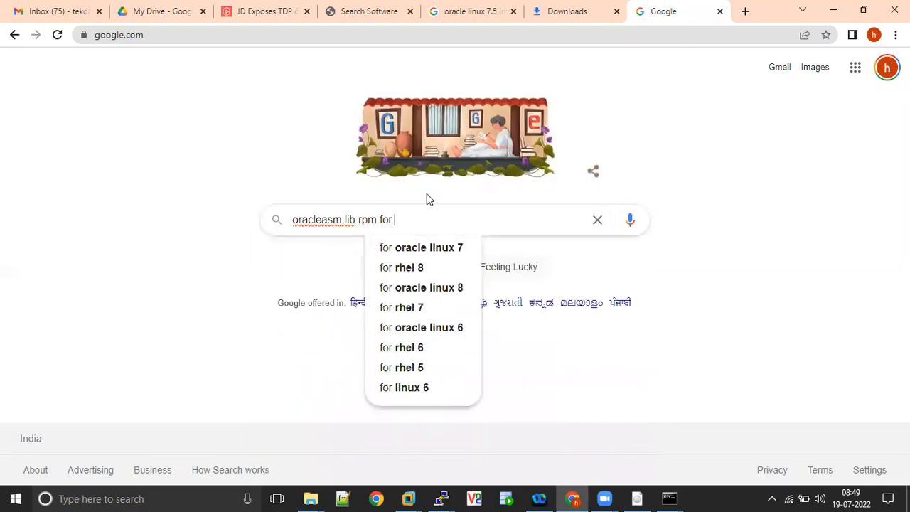
click(461, 248)
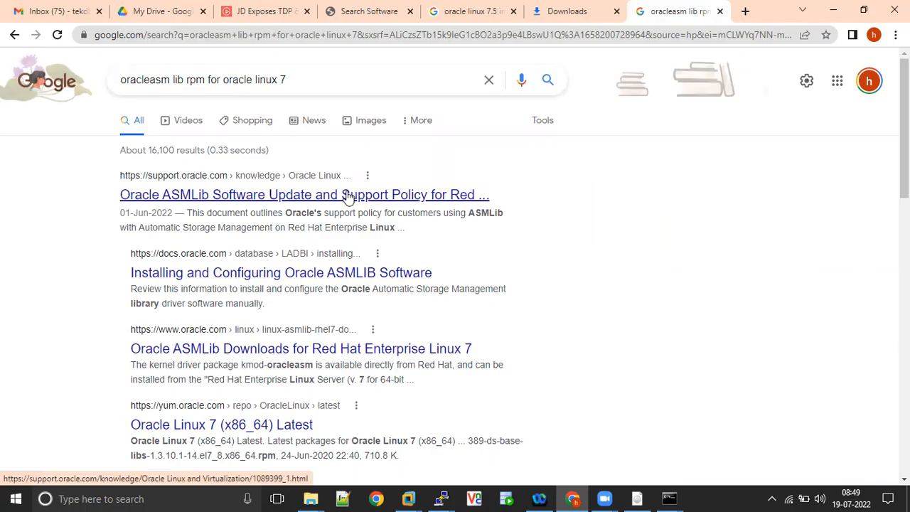
right_click(384, 356)
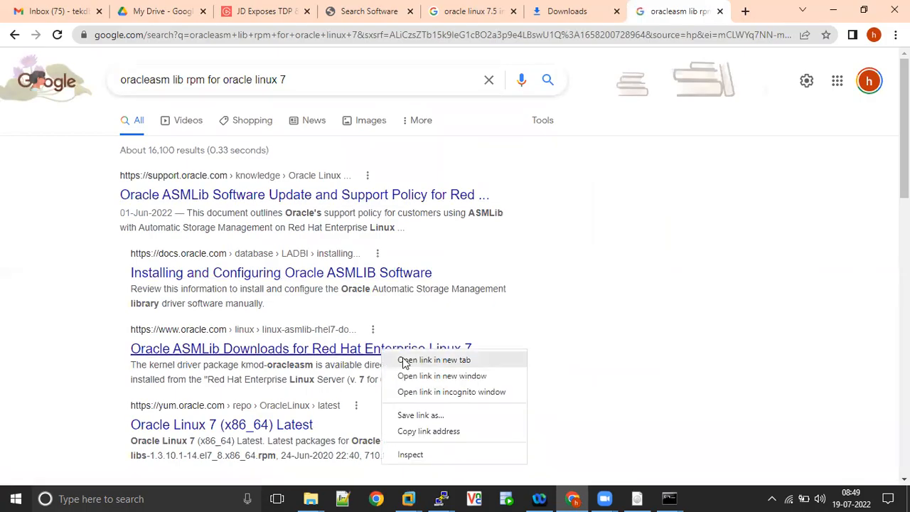
click(417, 360)
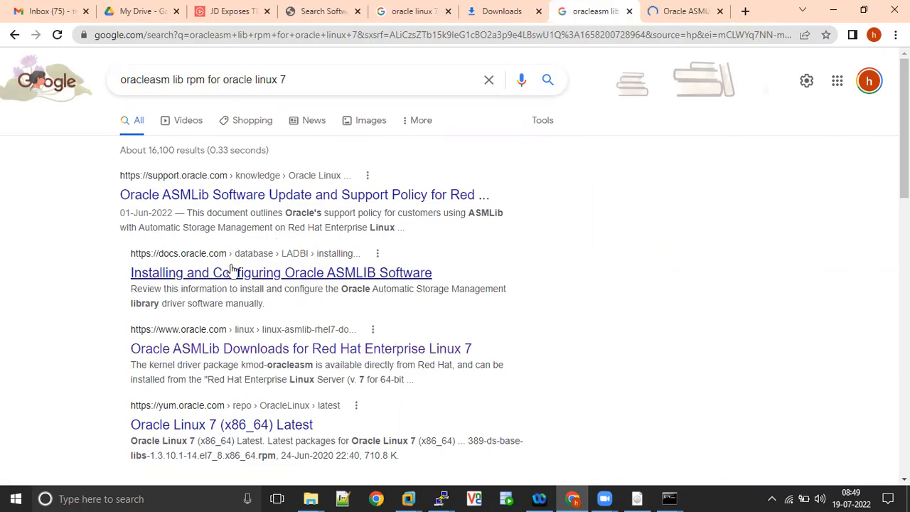
scroll(233, 267, down, 1)
scroll(231, 266, down, 3)
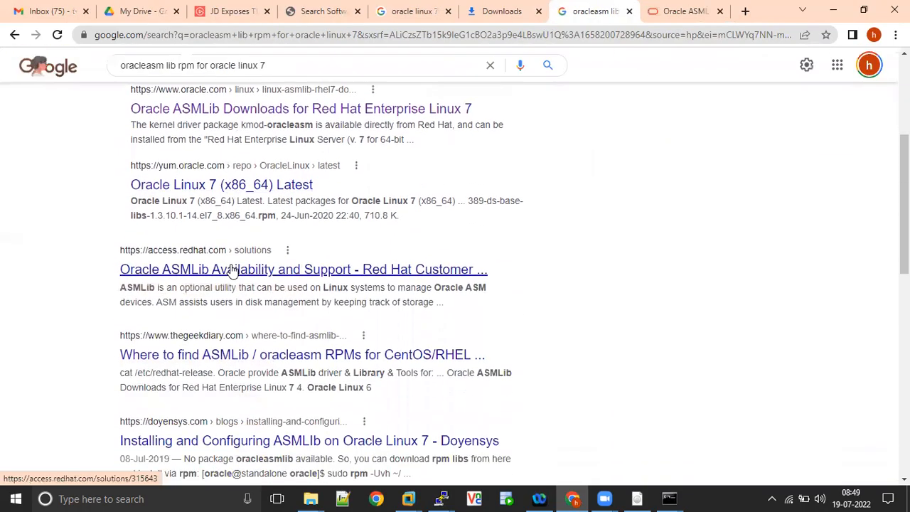
scroll(232, 270, down, 1)
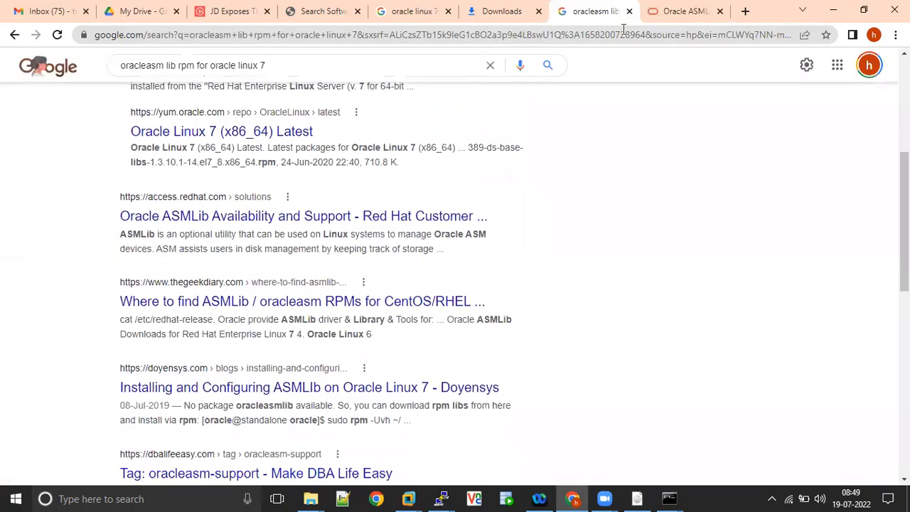
key(ctrl+Tab)
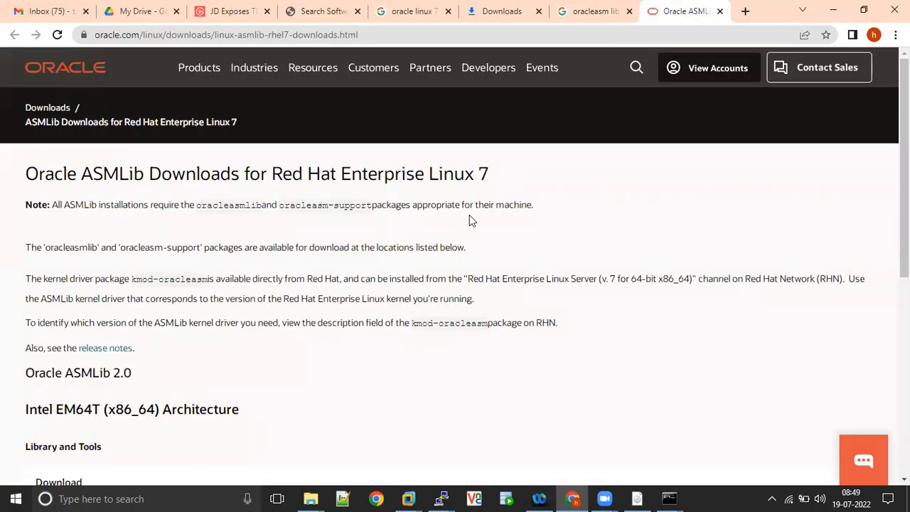
Check in the rac2 terminal that oracleasm-support is already installed.
scroll(469, 220, down, 3)
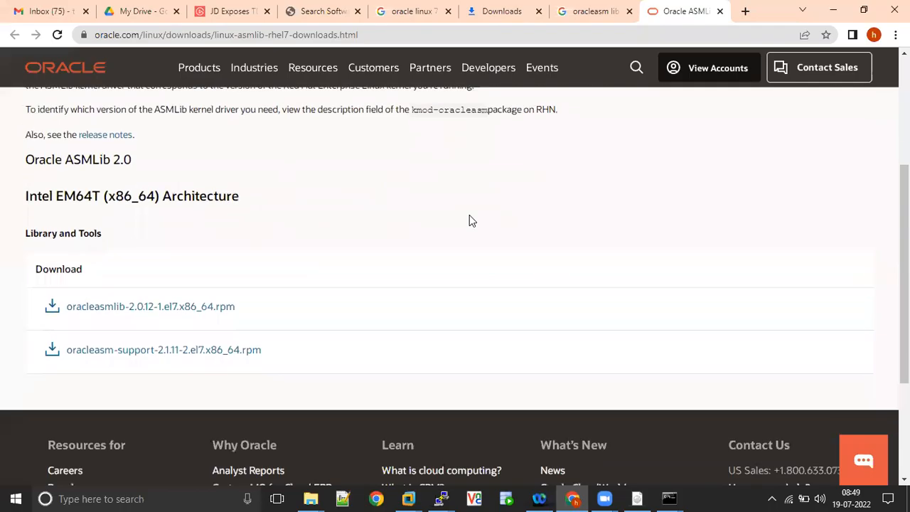
scroll(469, 220, up, 1)
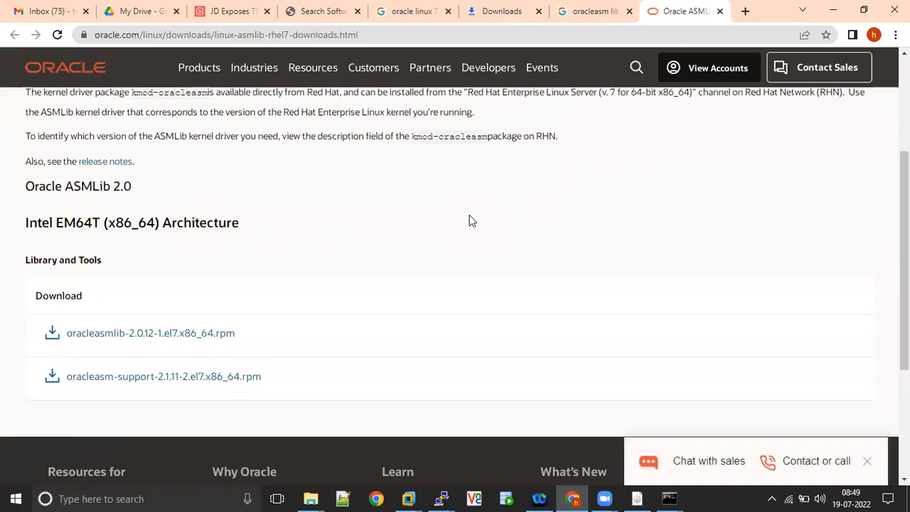
key(alt+Tab)
key(alt+Tab)
key(alt+Tab)
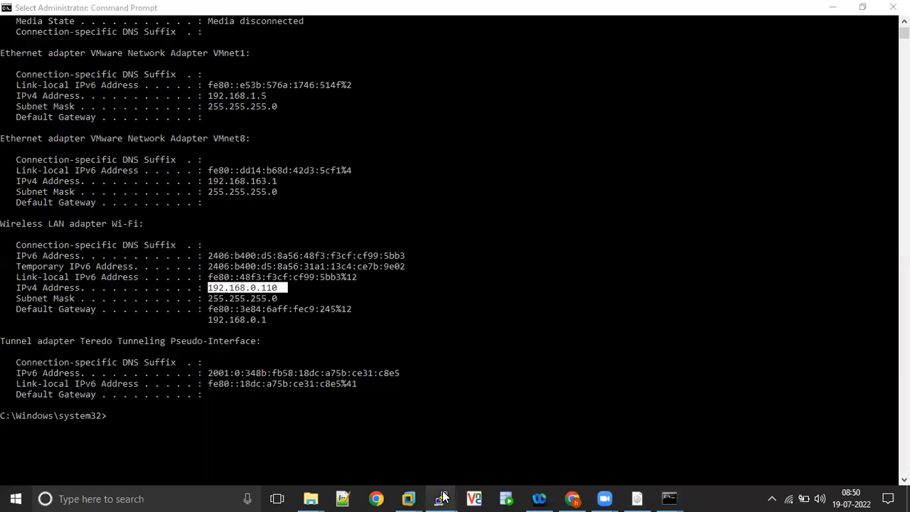
mouse_move(441, 498)
click(560, 429)
drag(904, 426, 904, 375)
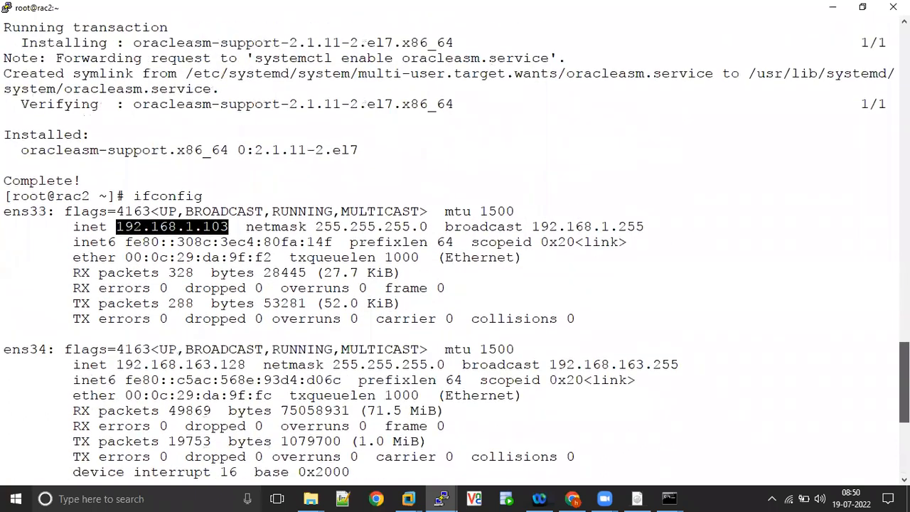
drag(369, 150, 17, 150)
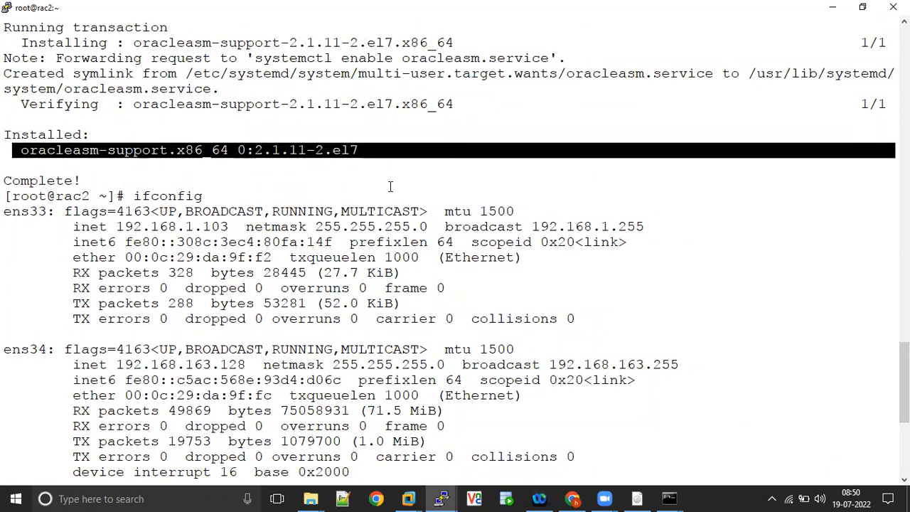
key(alt+Tab)
key(alt+Tab)
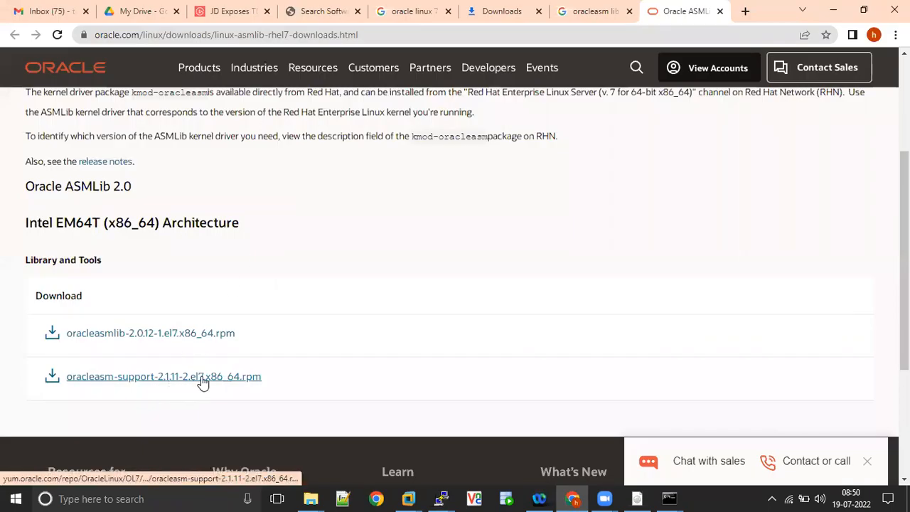
Download oracleasmlib-2.0.12-1.el7.x86_64.rpm from Oracle's ASMLib downloads page.
right_click(175, 335)
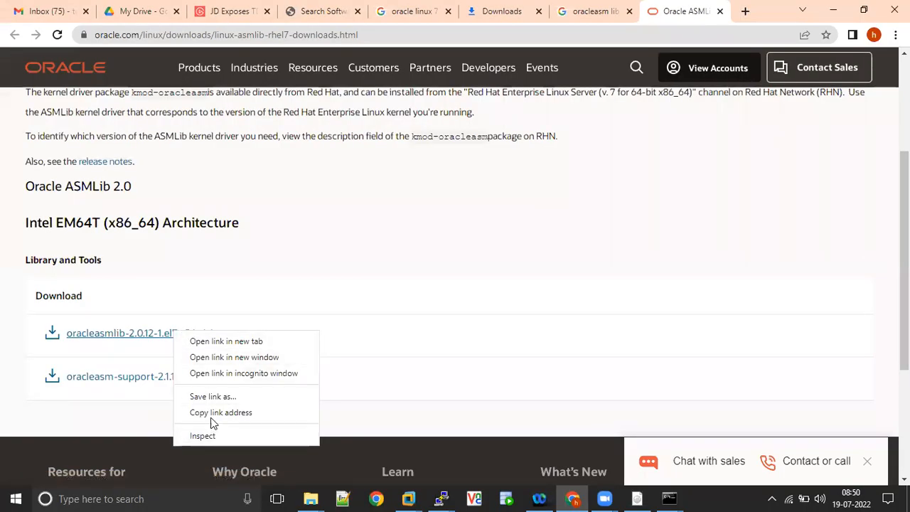
click(125, 337)
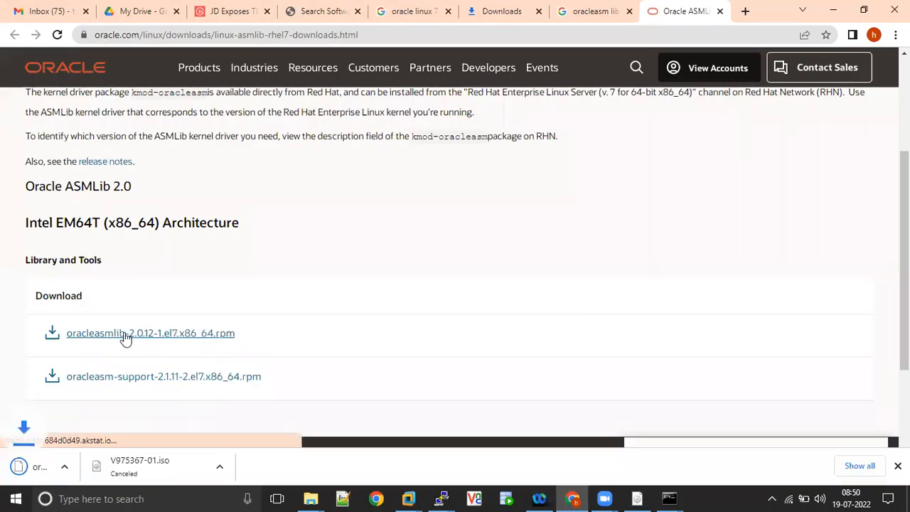
click(144, 498)
text(winscp)
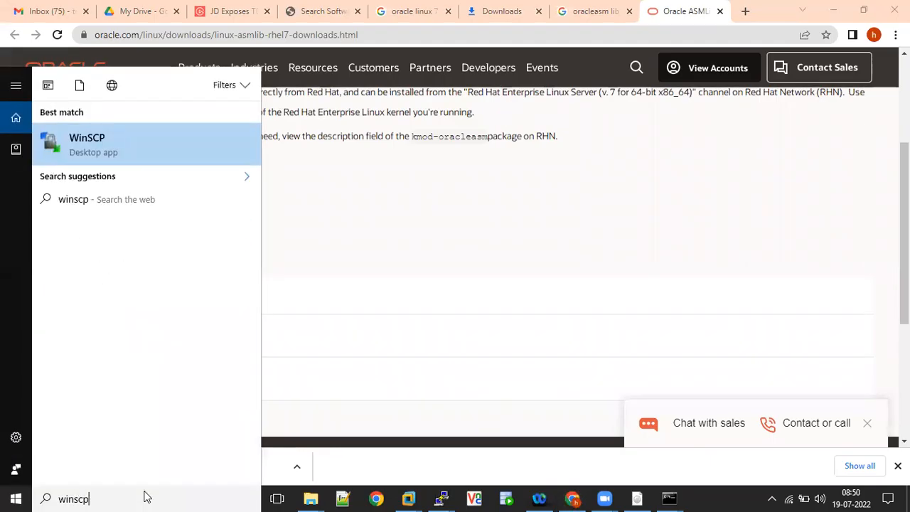
Log WinSCP in to 192.168.1.103 as root with the account password.
click(103, 145)
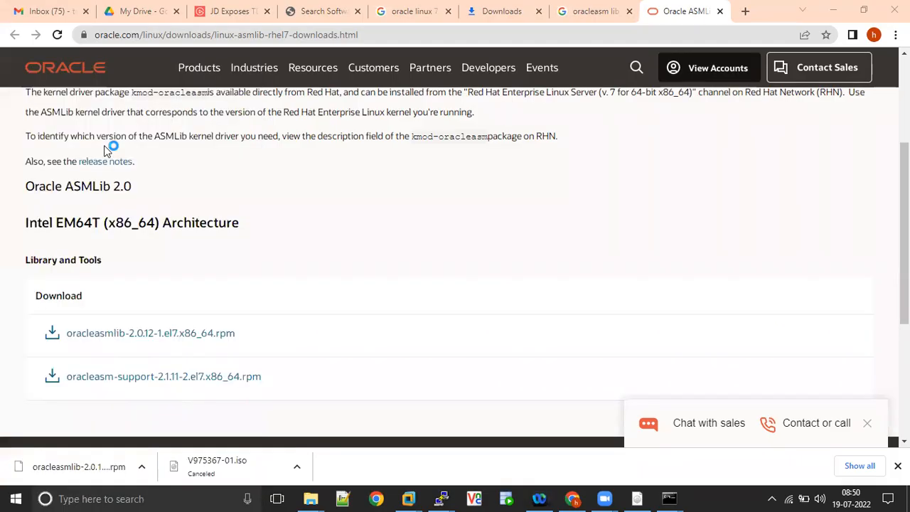
text(192.168.1.103)
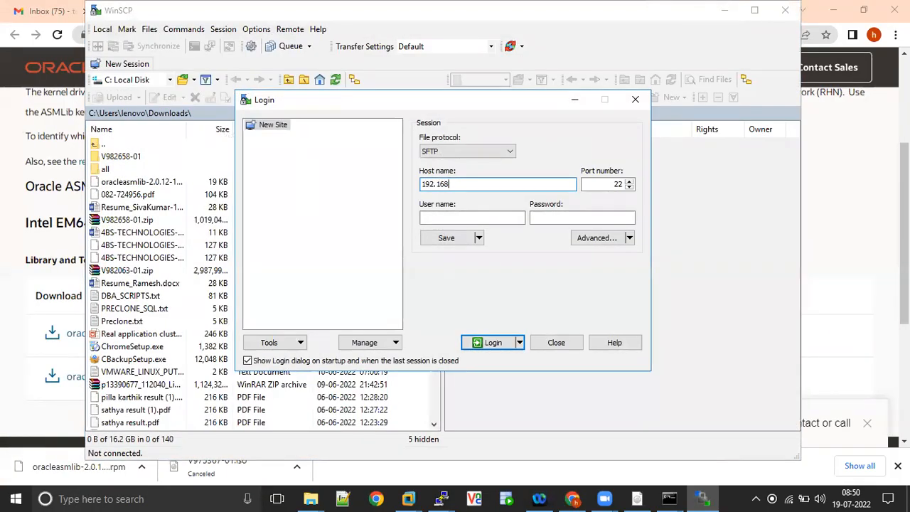
key(Tab)
key(Tab)
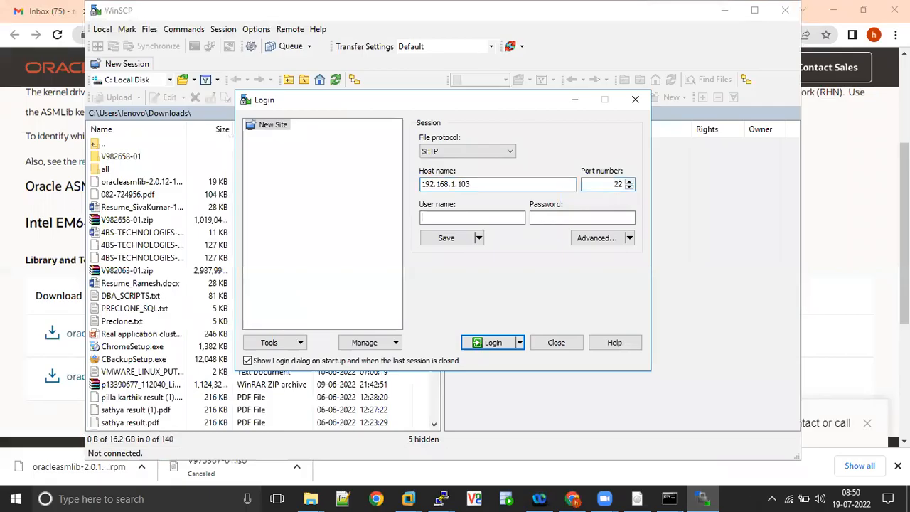
text(root)
key(Tab)
text(•••••••)
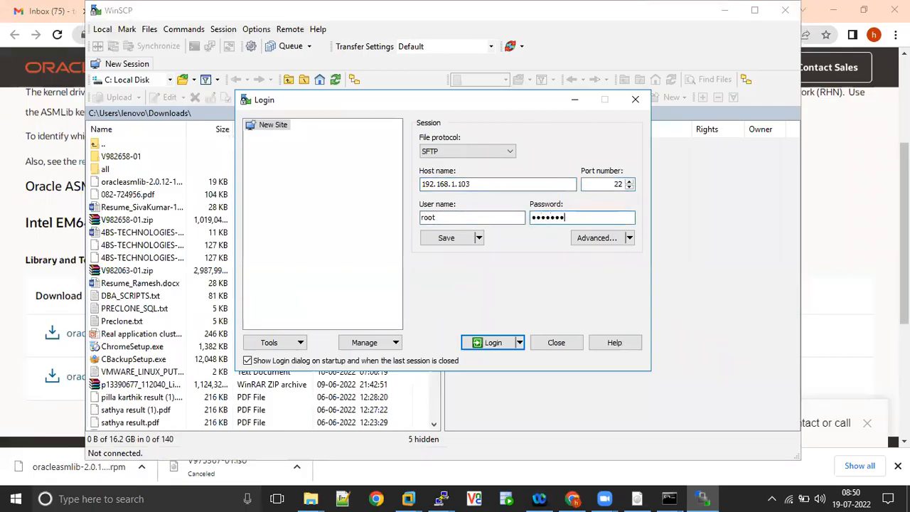
text(••••)
key(Return)
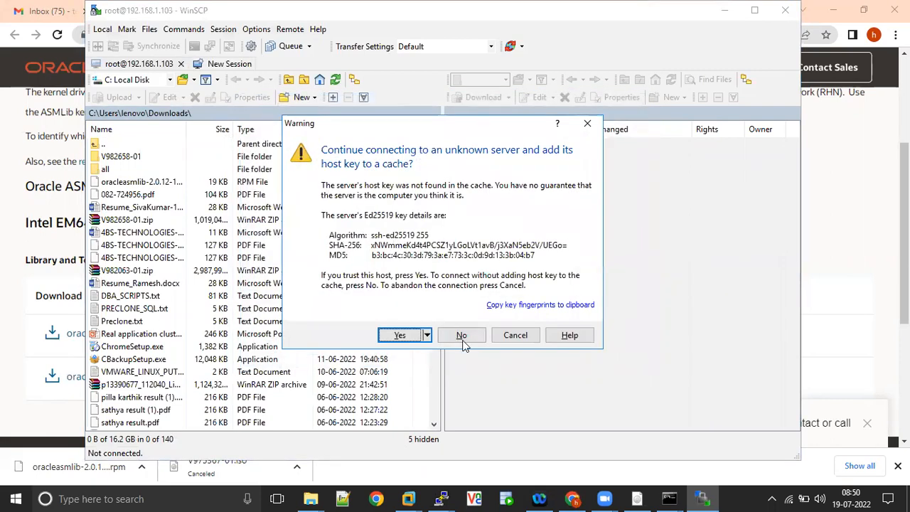
click(462, 340)
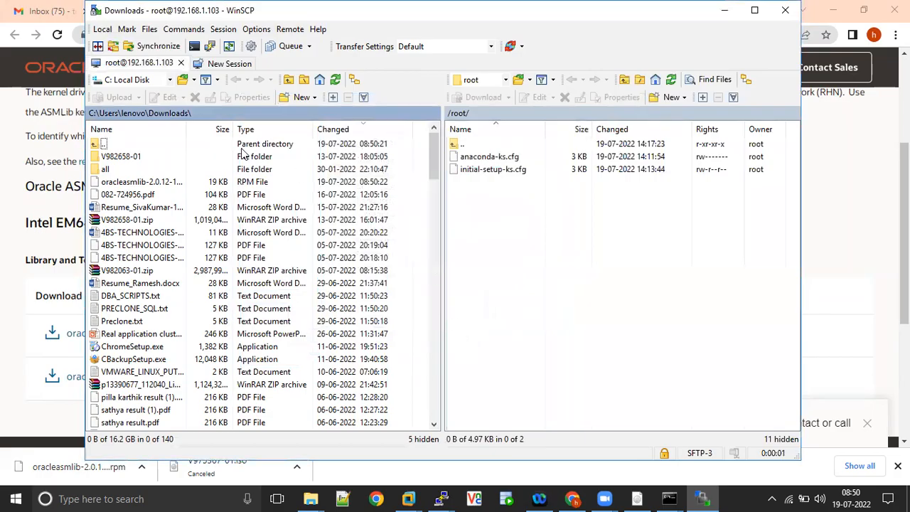
Open the local Downloads folder and select the oracleasmlib rpm file.
click(169, 79)
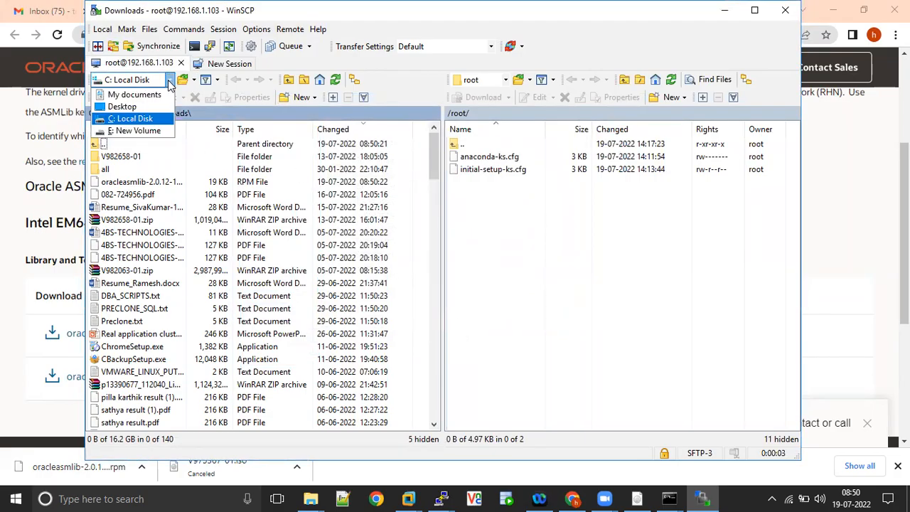
click(143, 95)
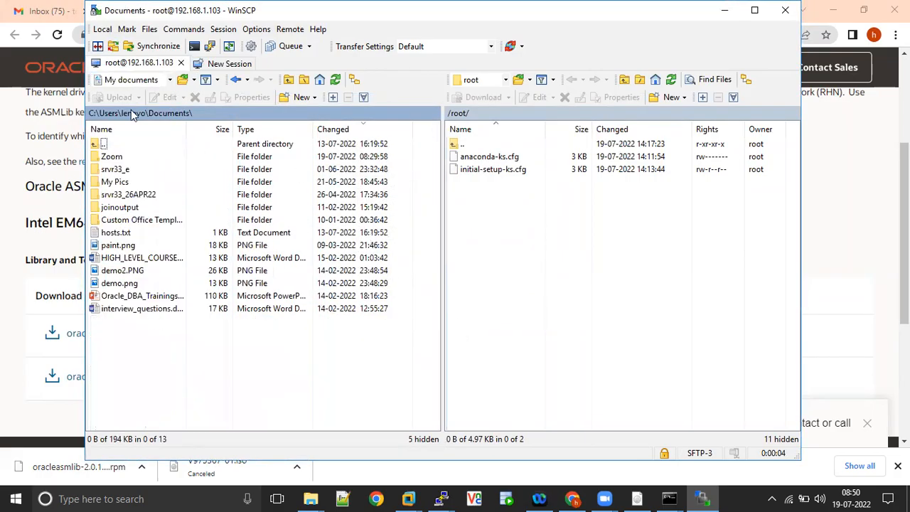
double_click(95, 145)
double_click(121, 156)
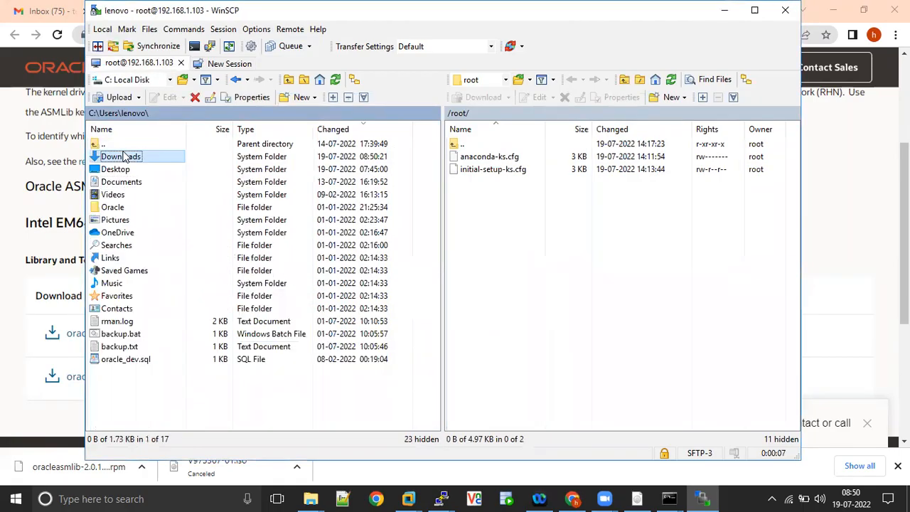
click(124, 183)
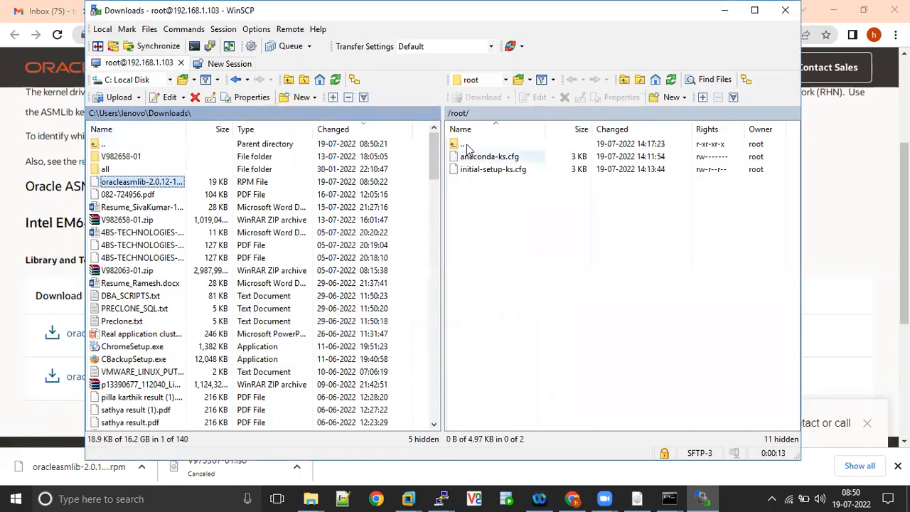
Copy the oracleasmlib rpm into the server's /tmp folder, then close WinSCP.
click(460, 116)
text(/tmp)
key(Return)
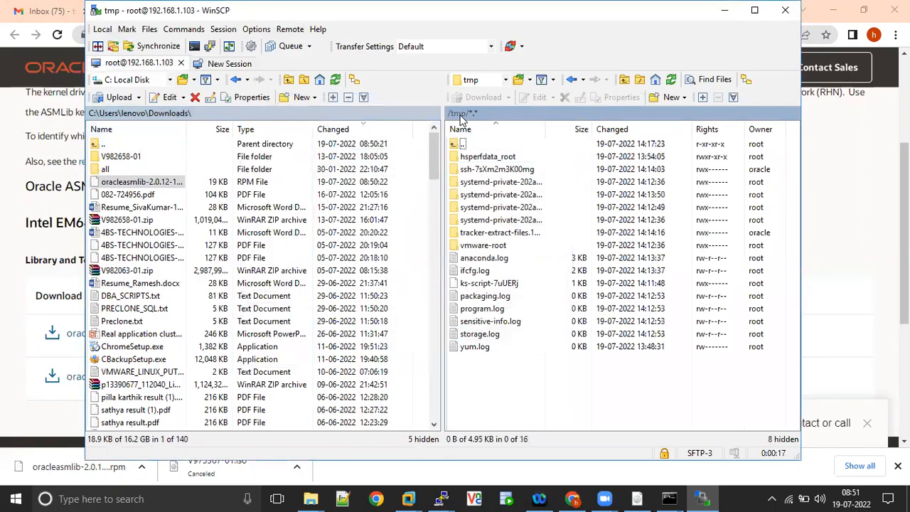
drag(121, 182, 520, 382)
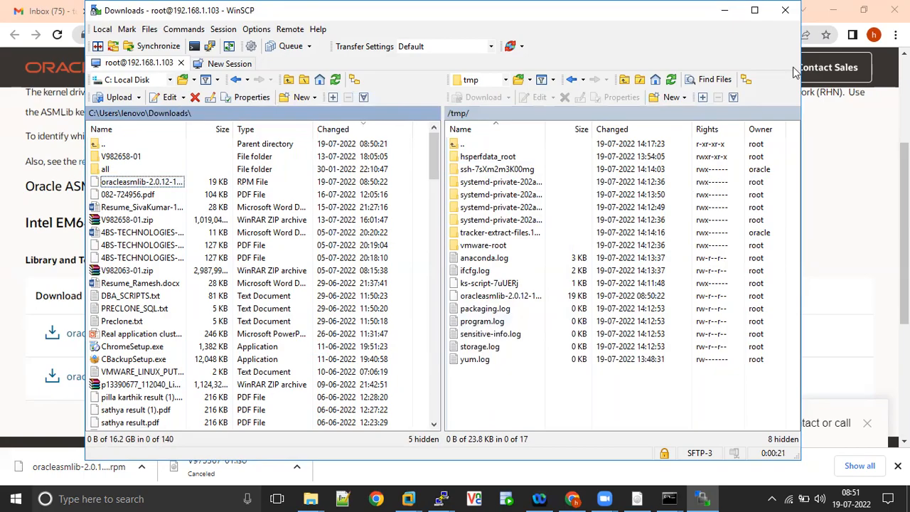
click(785, 10)
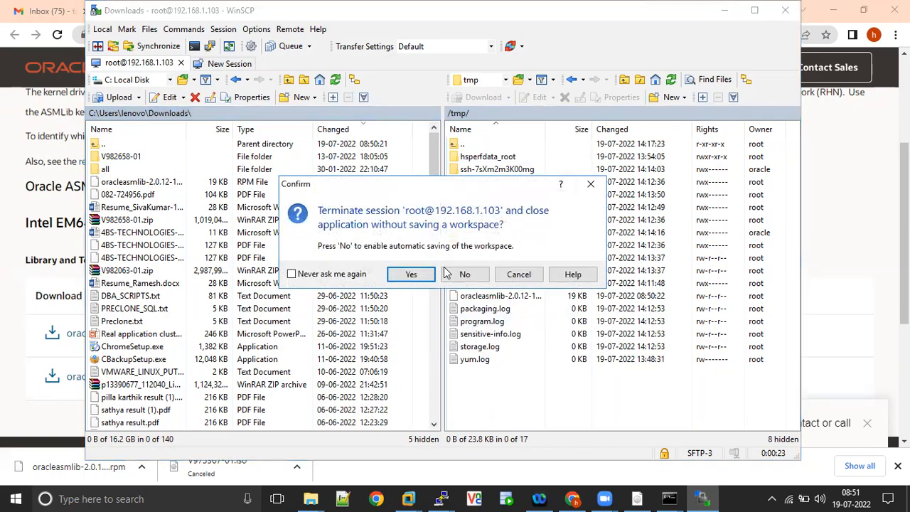
click(412, 275)
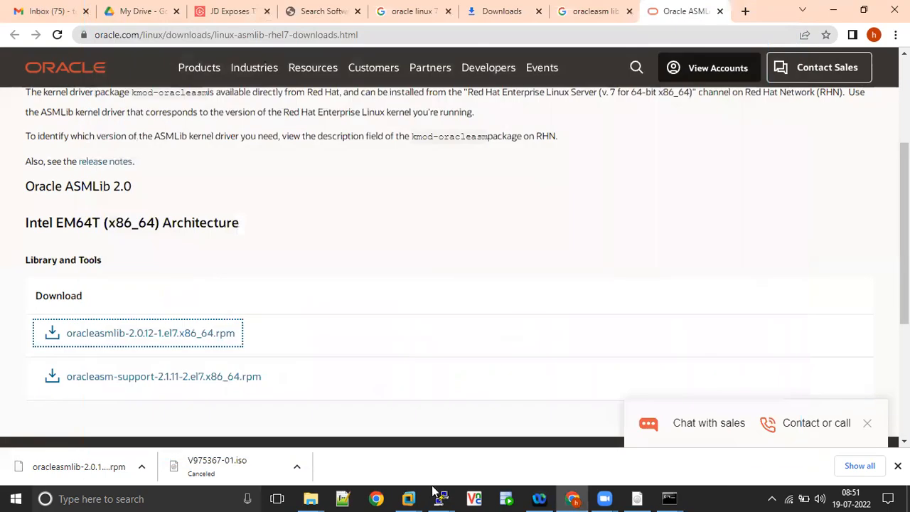
Change to /tmp on rac2 and list its contents with ls -ltr.
mouse_move(444, 496)
click(587, 434)
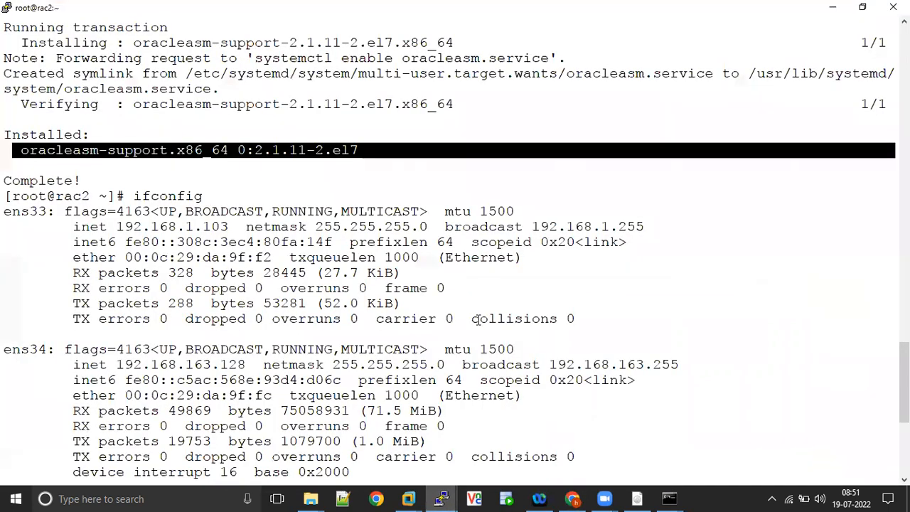
key(Return)
text(cd /tmp/)
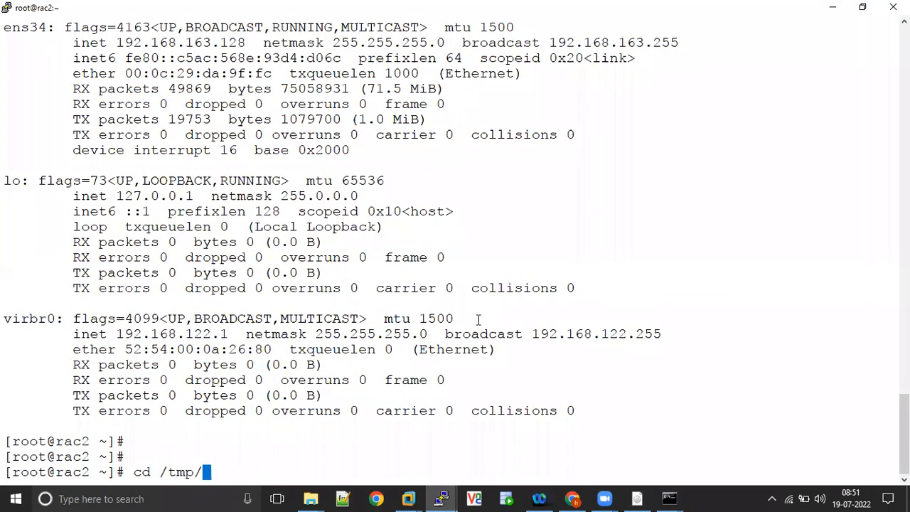
key(Return)
text(ls -ltr)
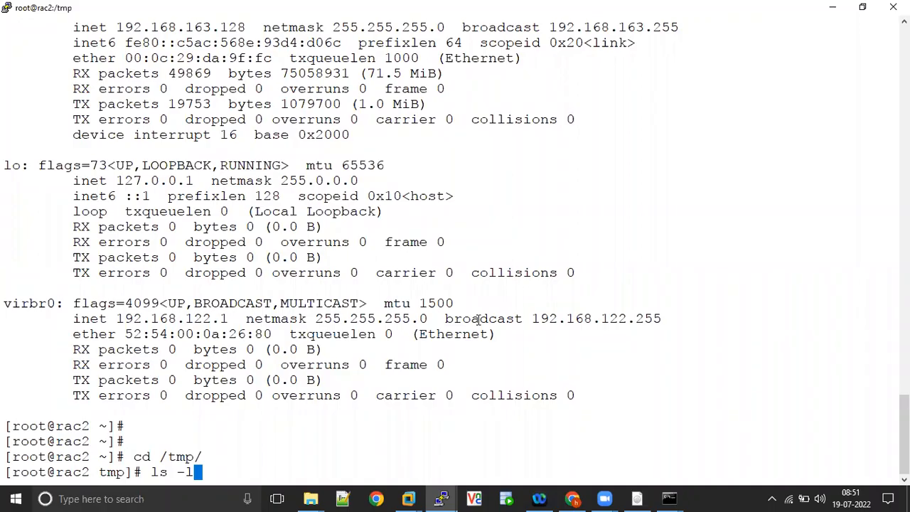
key(Return)
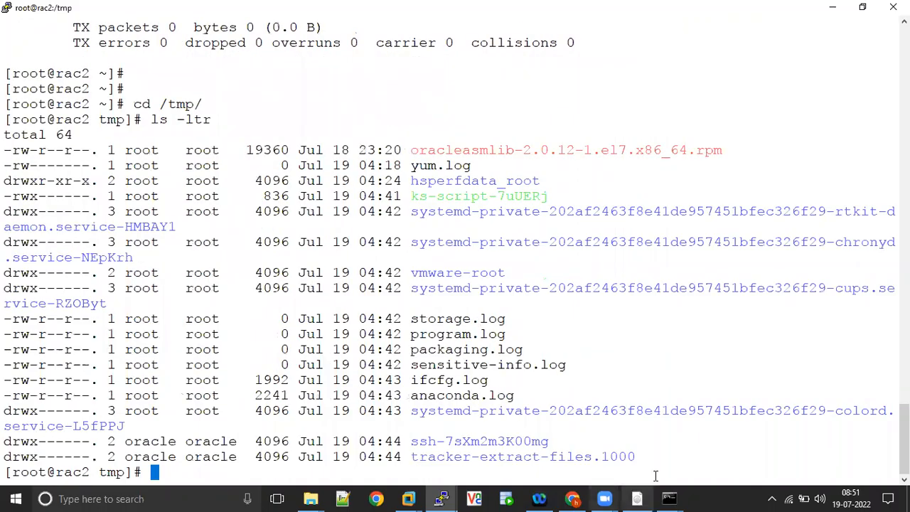
Install the package with rpm -ivh oracleasmlib-2.0.12-1.el7.x86_64.rpm.
double_click(514, 157)
key(ctrl+c)
text(rpm -ivh)
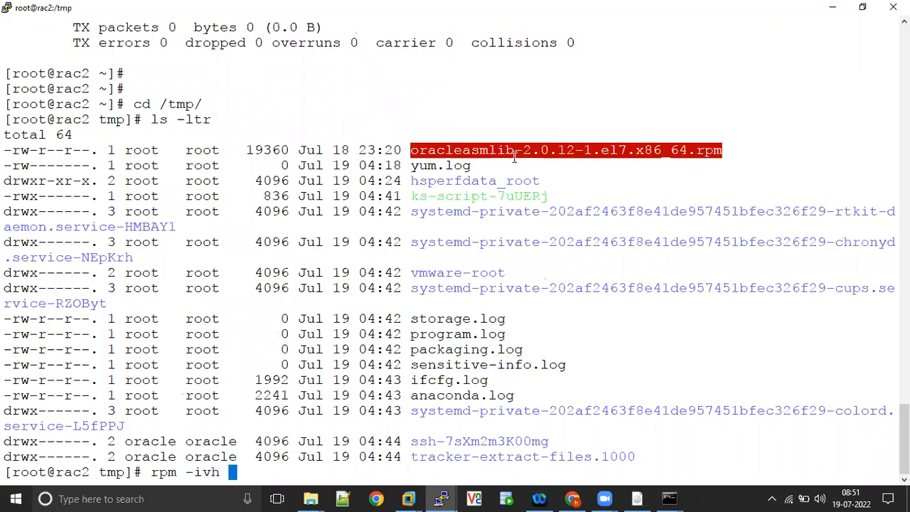
right_click(513, 157)
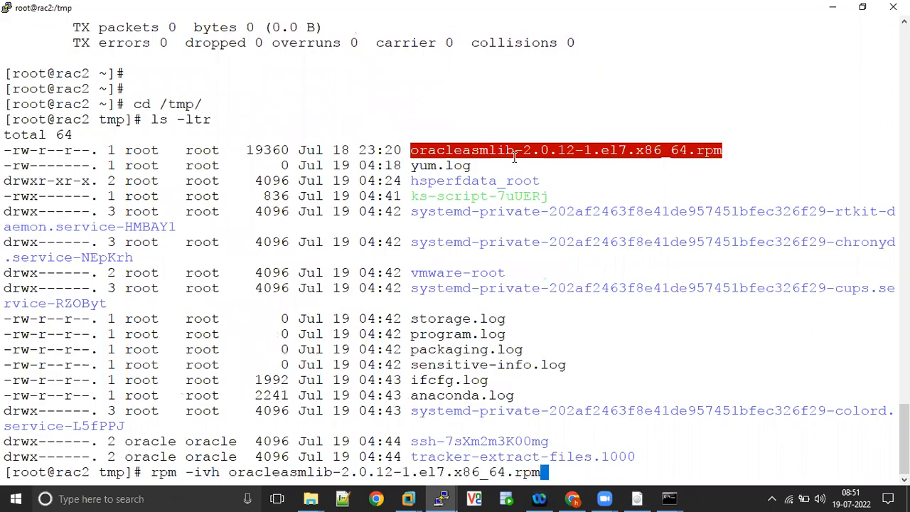
click(470, 149)
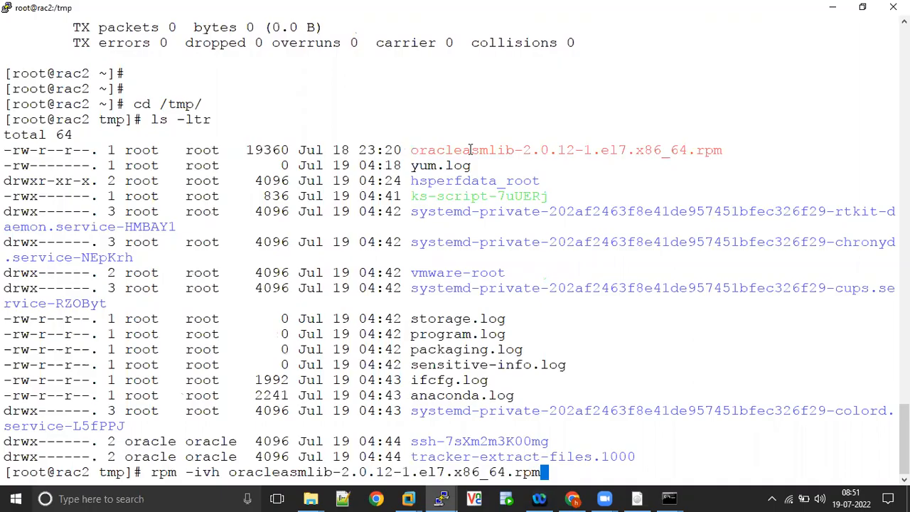
double_click(470, 150)
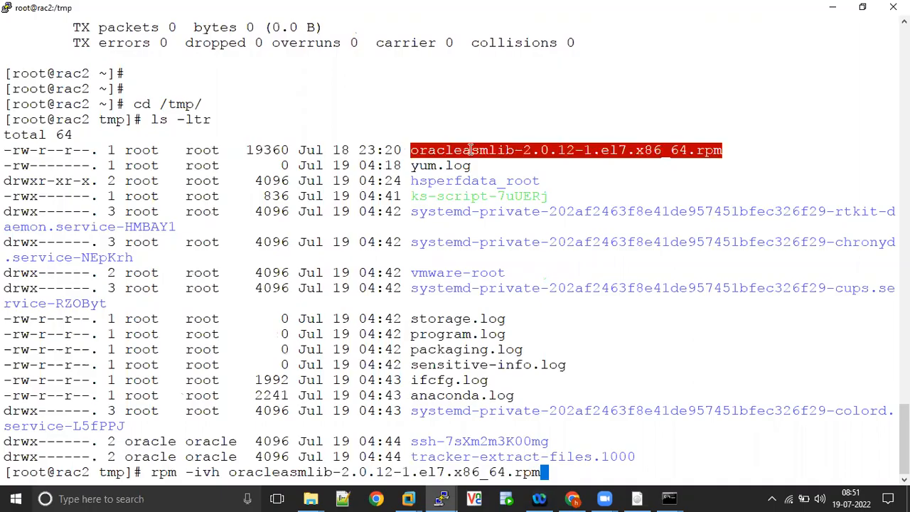
click(419, 150)
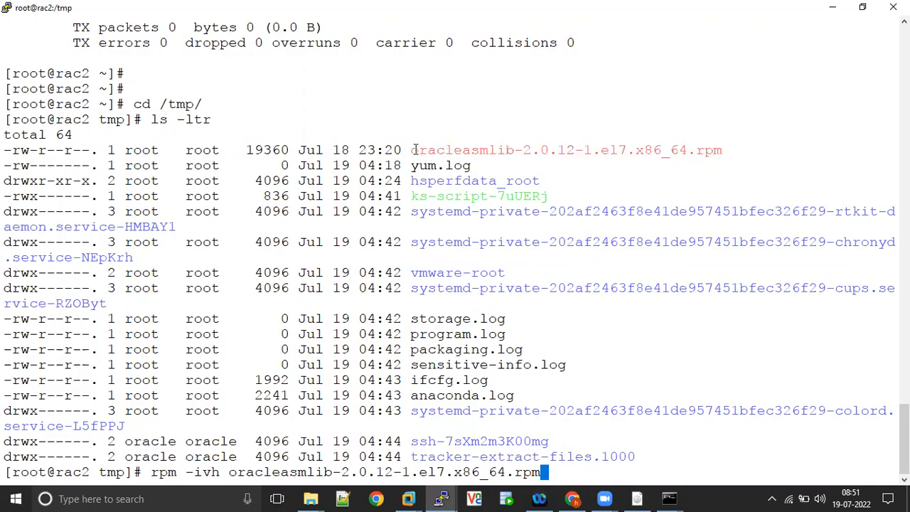
drag(415, 150, 652, 151)
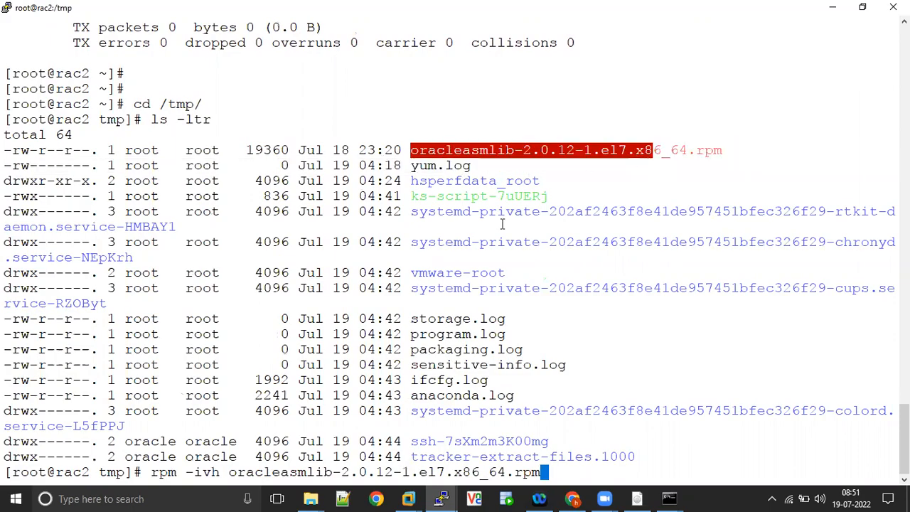
drag(151, 472, 220, 471)
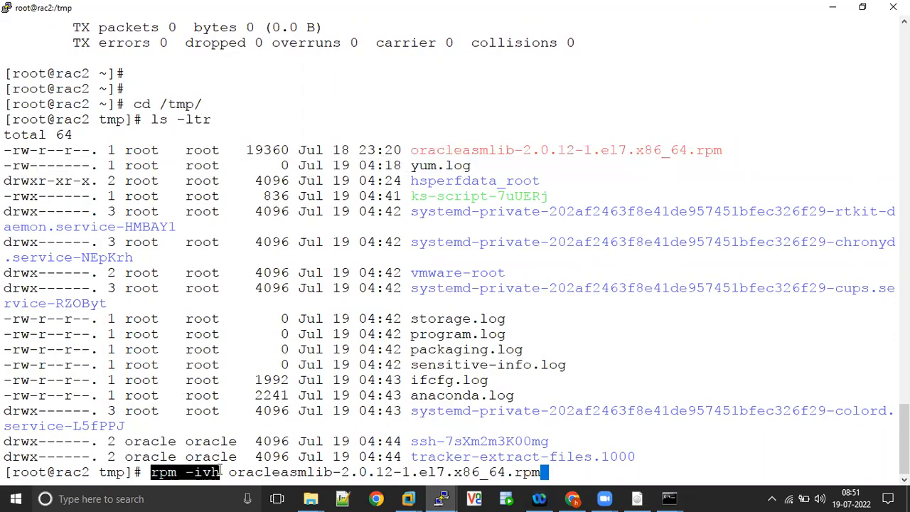
key(Return)
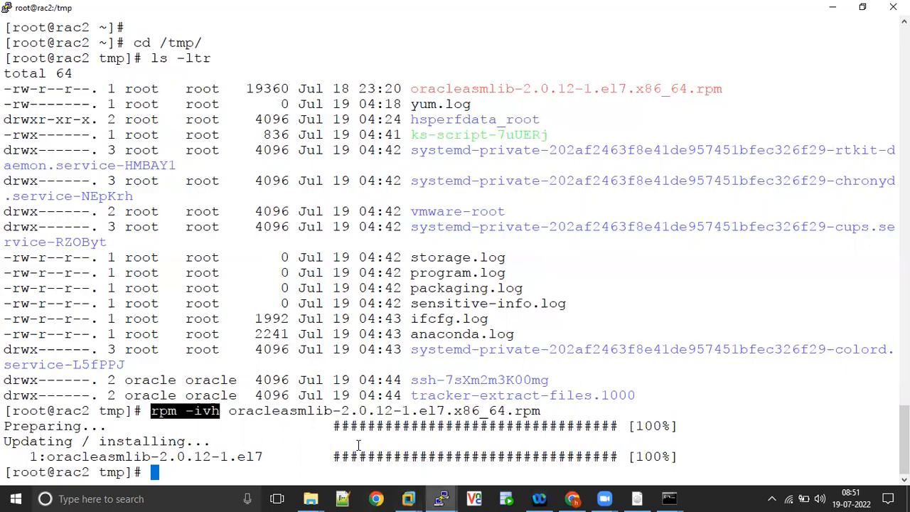
Close the rac3 tab and power off the rac3 virtual machine.
mouse_move(408, 498)
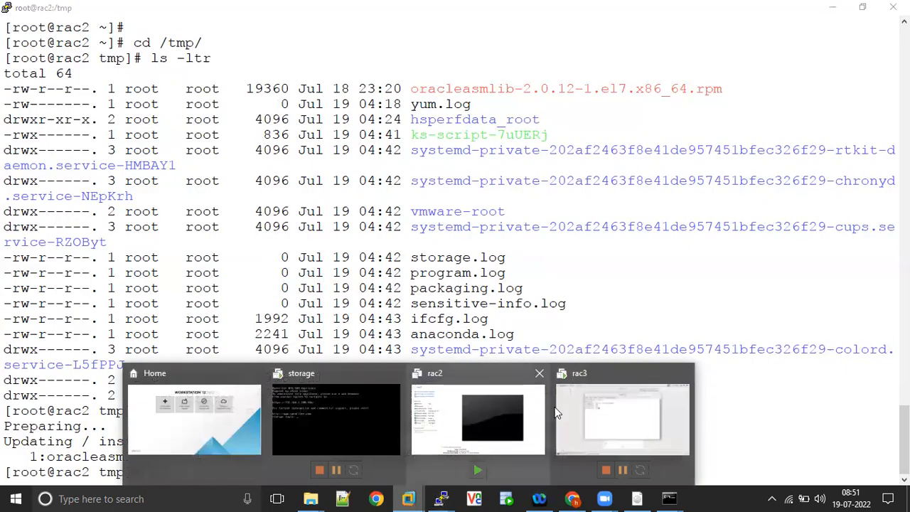
click(580, 416)
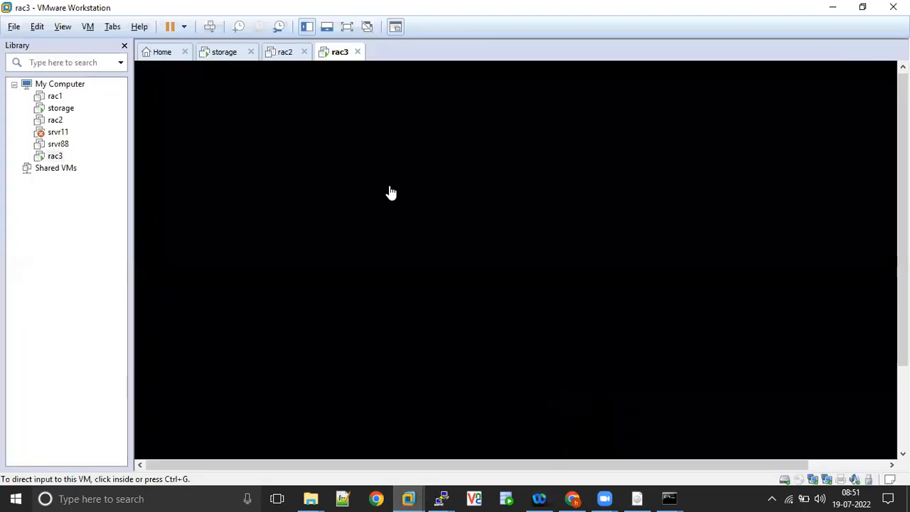
click(357, 52)
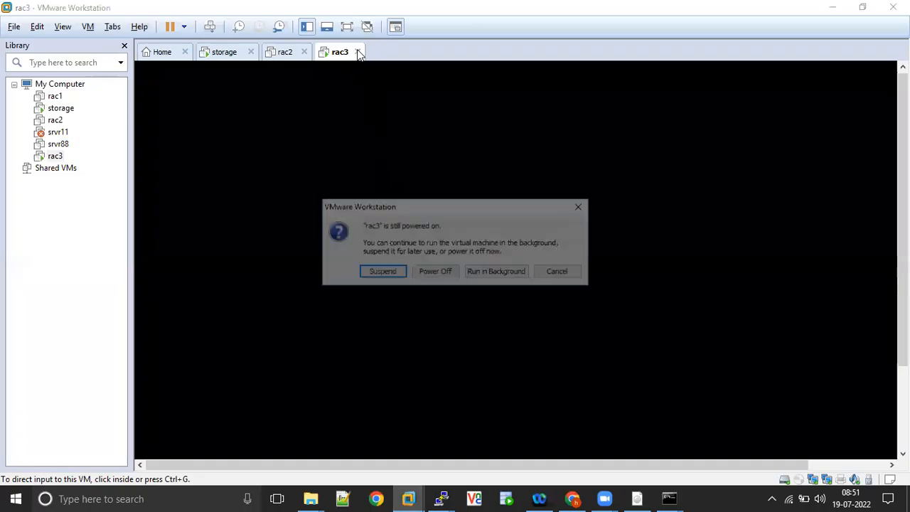
click(437, 270)
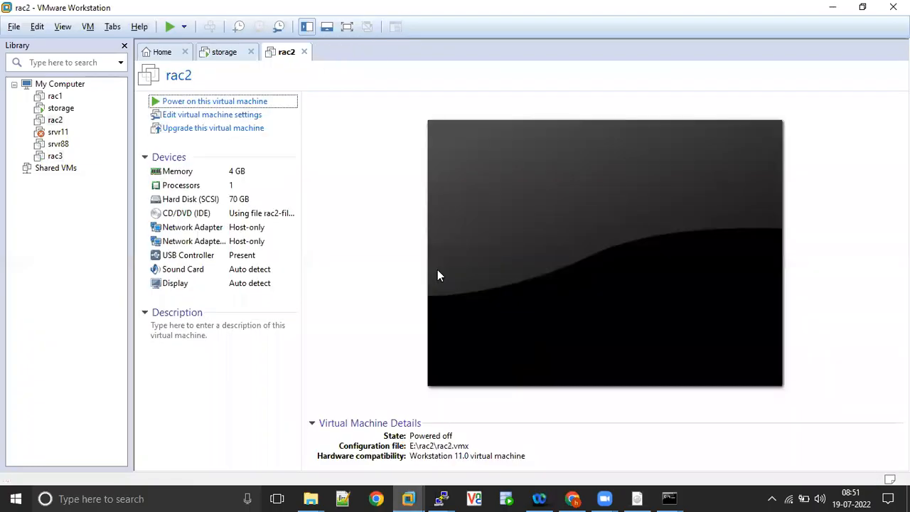
Set rac3's Network Adapter 2 to Host-only and power the VM back on.
click(56, 157)
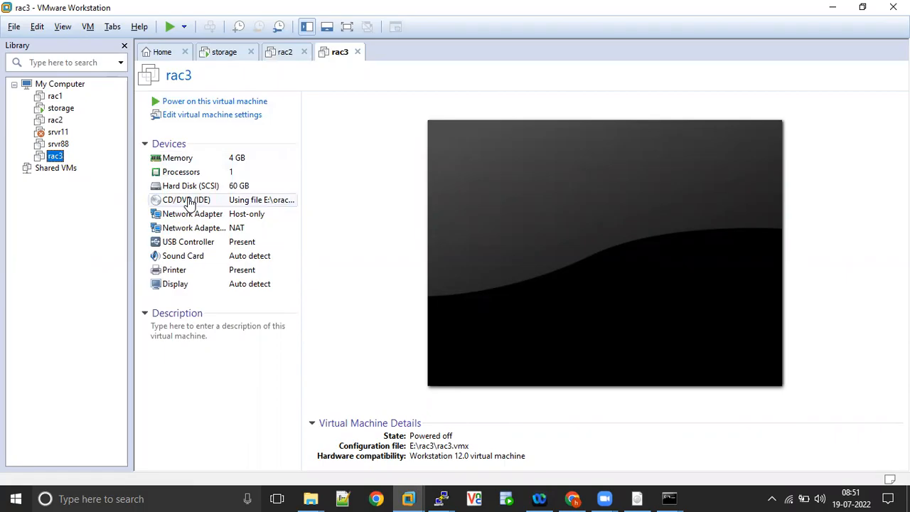
double_click(197, 229)
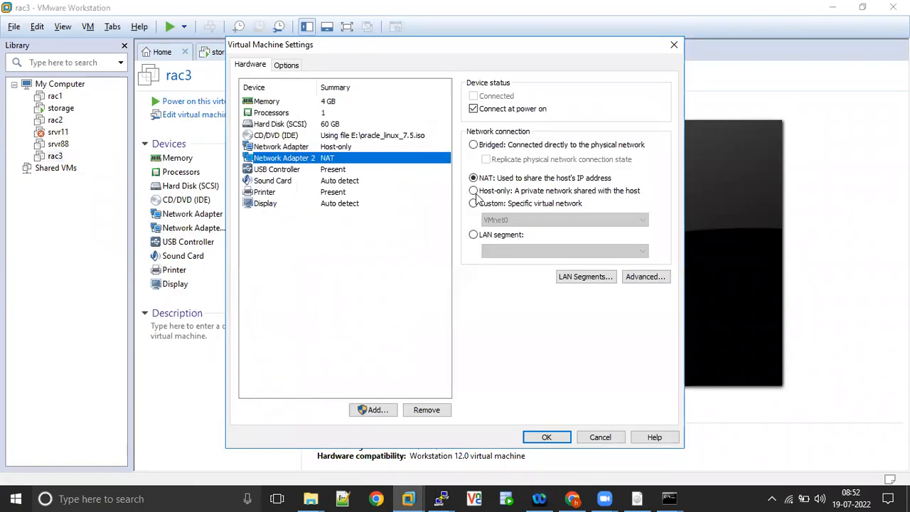
click(473, 191)
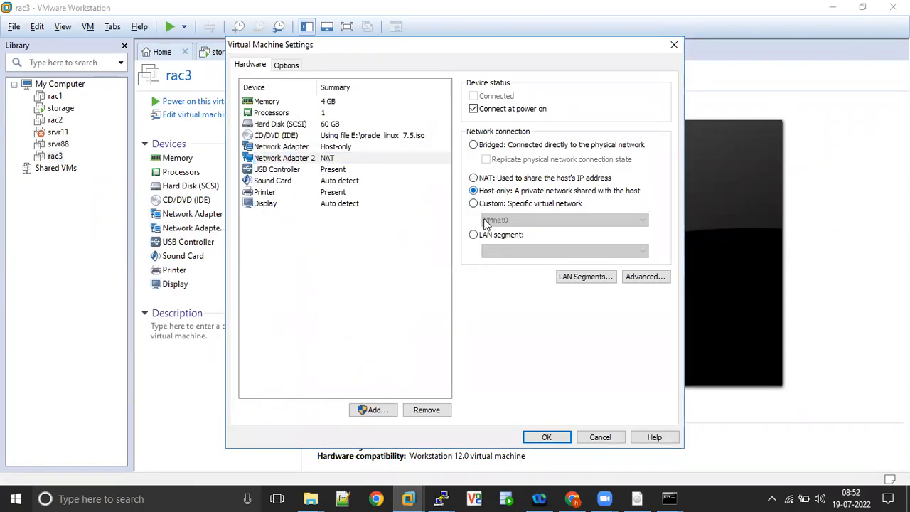
click(549, 437)
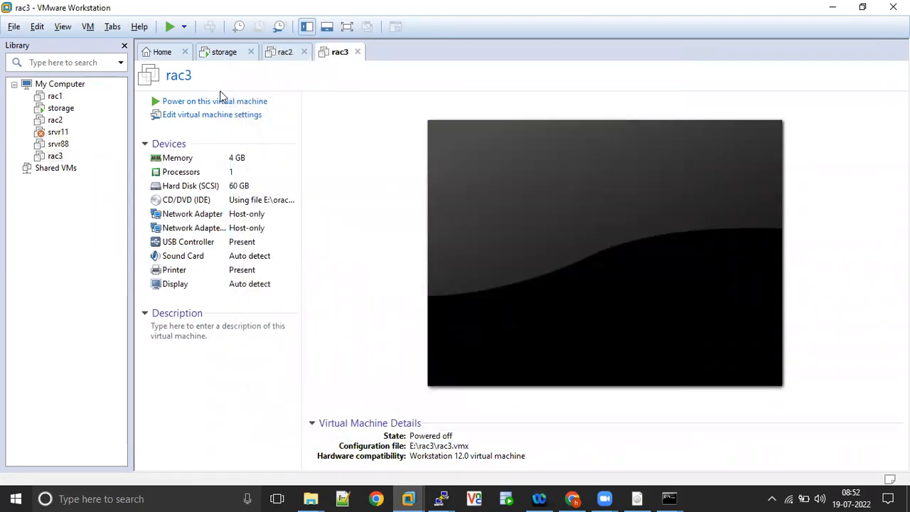
click(204, 103)
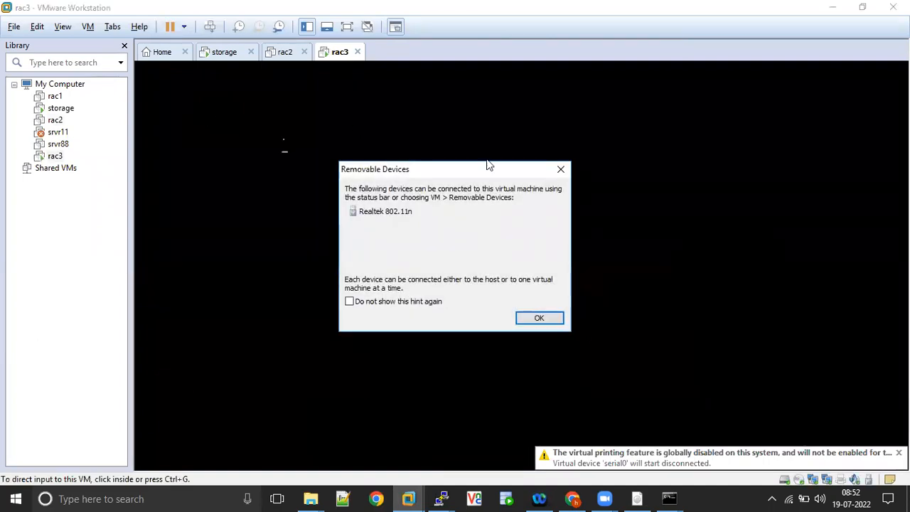
click(561, 170)
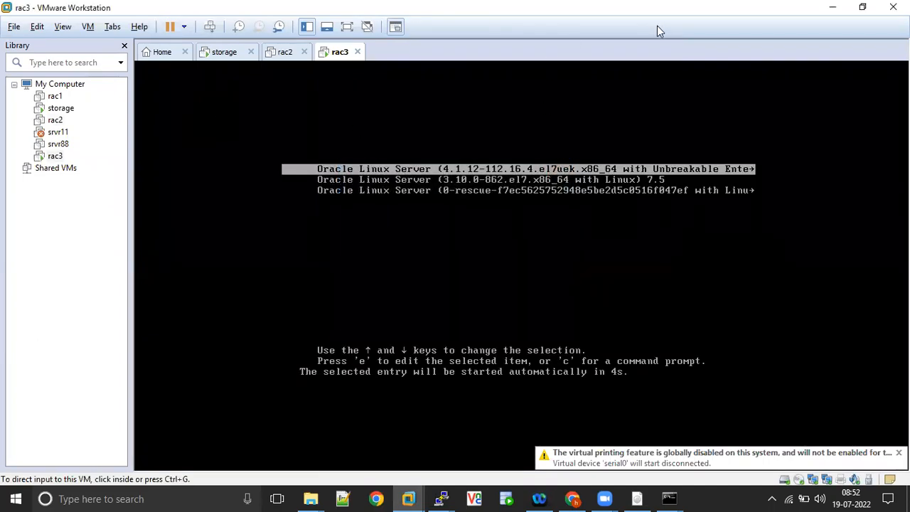
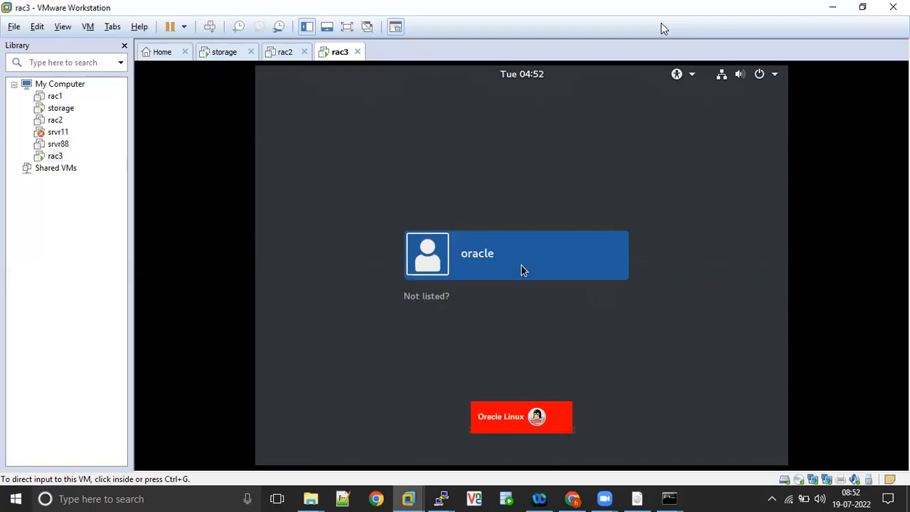
Log in to rac3 as root via 'Not listed?' with the account password, then bring up Notepad++.
click(496, 262)
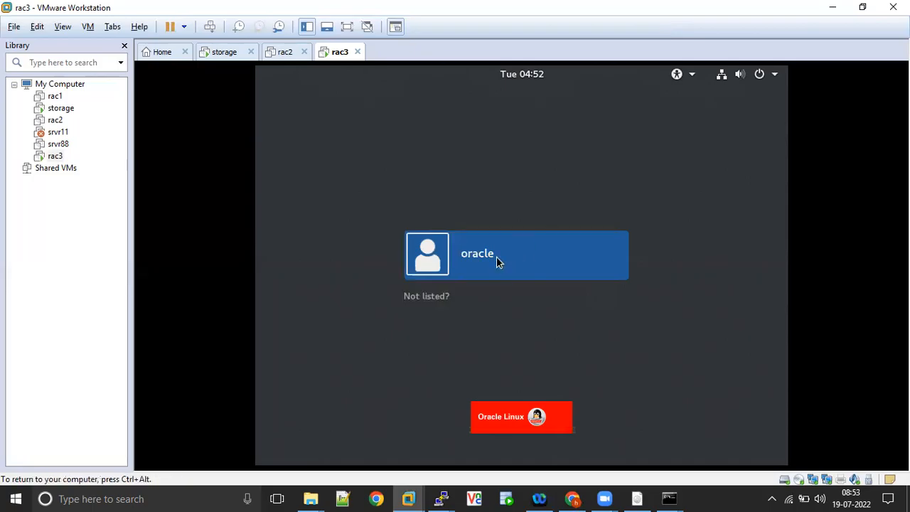
click(434, 300)
text(root)
key(Return)
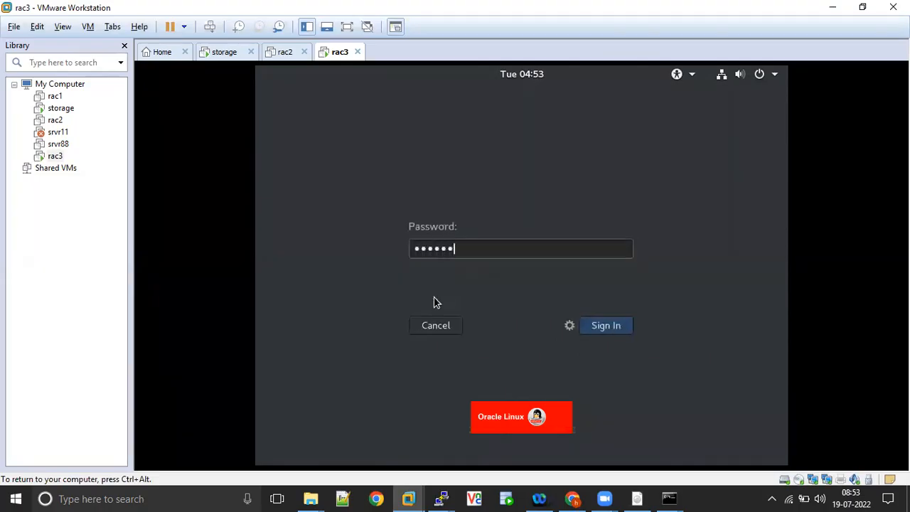
key(Return)
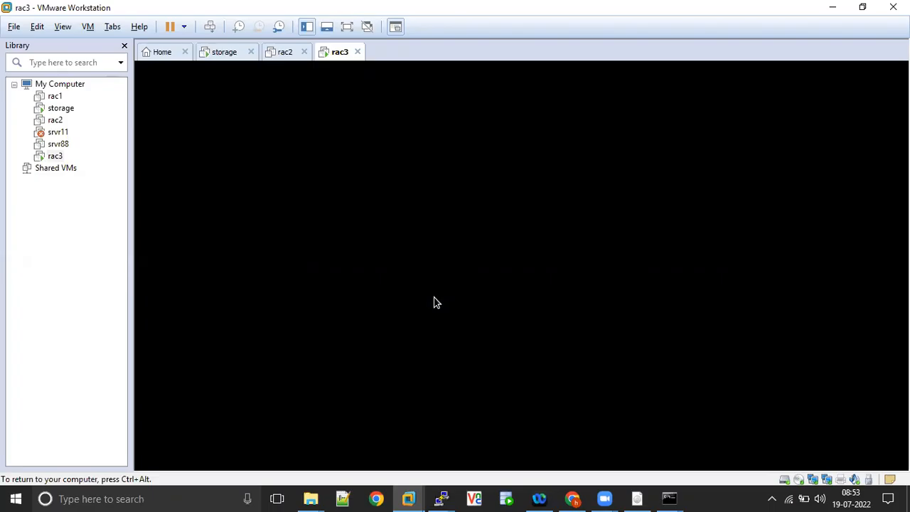
click(342, 497)
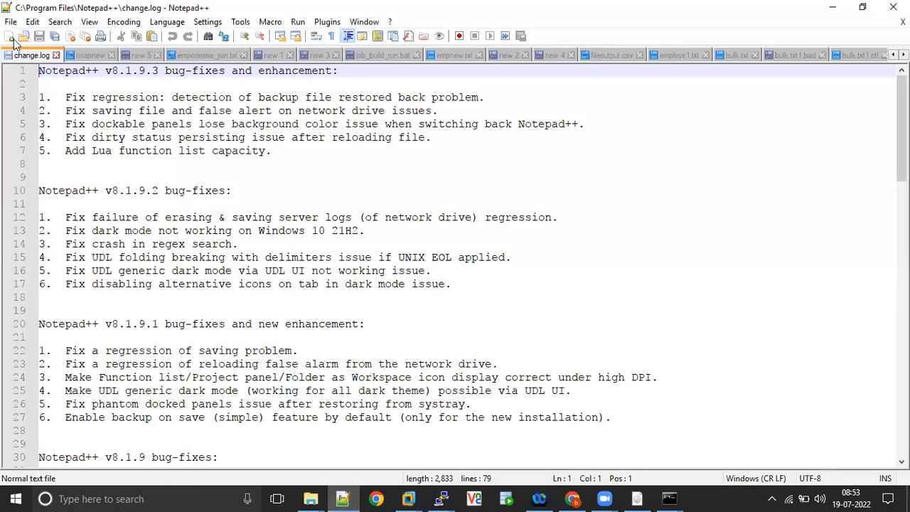
Note the VM password in a new blank Notepad++ tab and return to VMware Workstation.
click(9, 39)
key(Return)
key(Return)
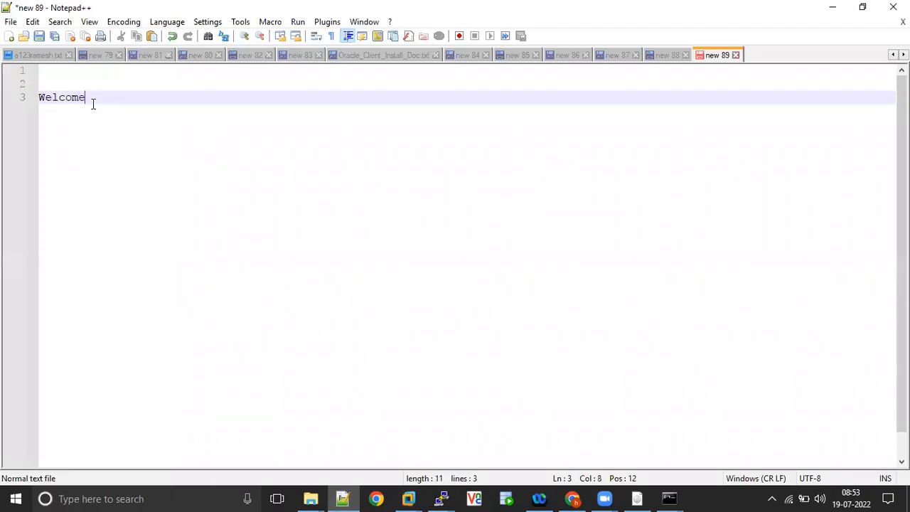
key(Return)
key(Return)
key(BackSpace)
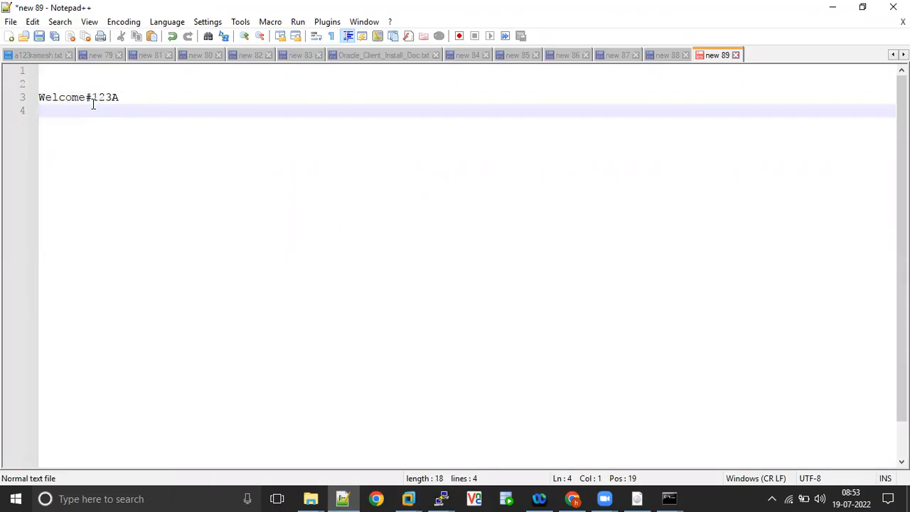
key(alt+Tab)
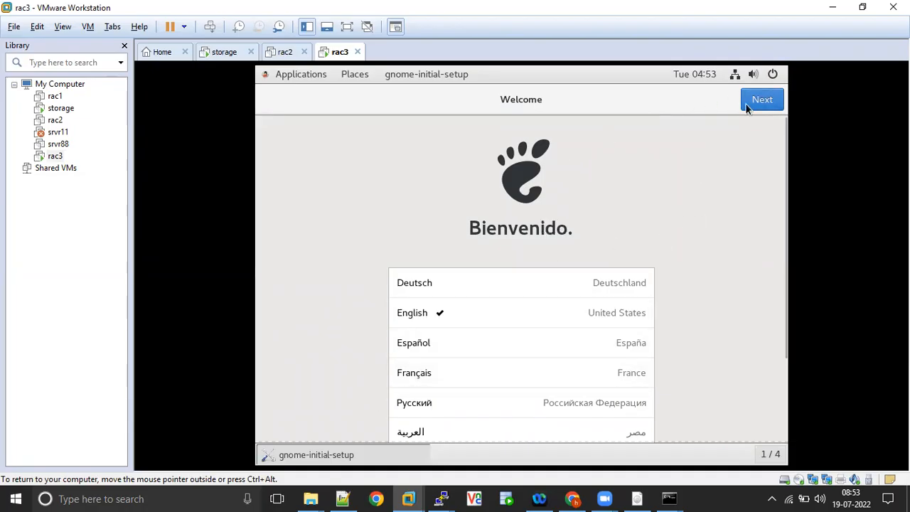
Minimise the initial-setup wizard and open a root terminal from the rac3 desktop menu.
click(334, 455)
right_click(514, 143)
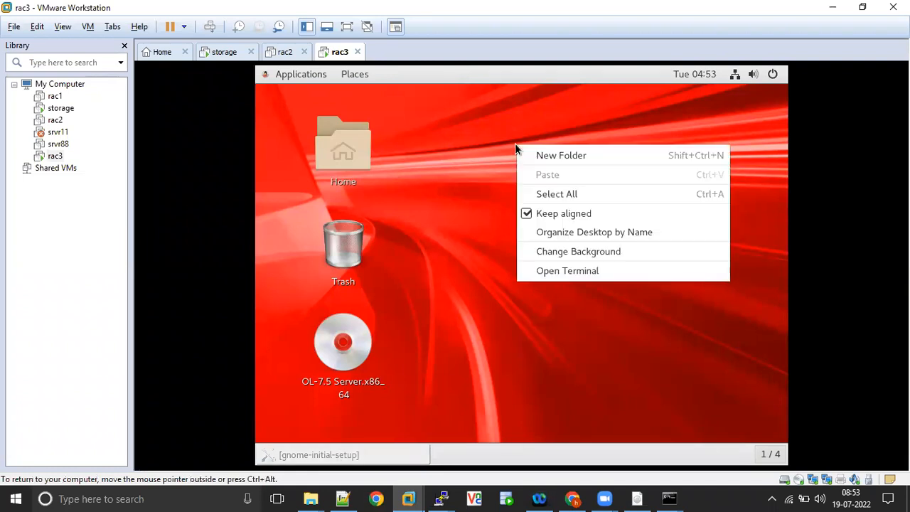
click(573, 276)
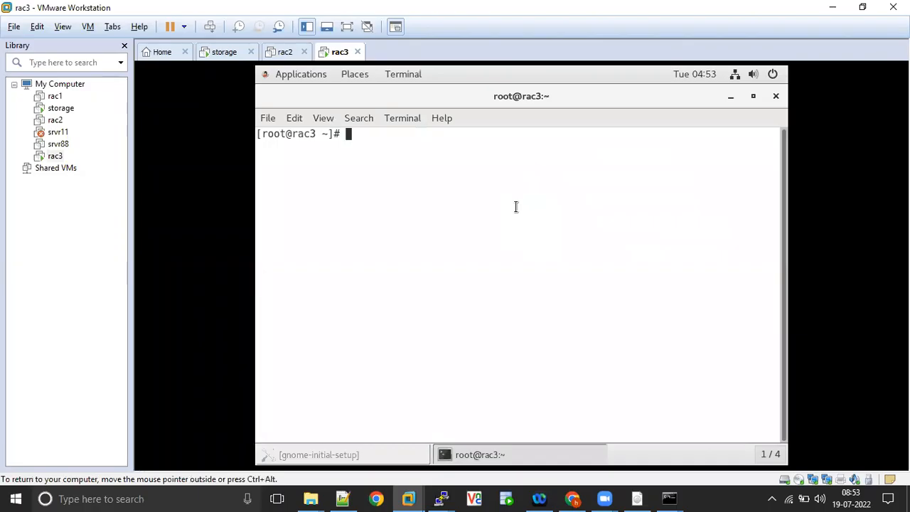
key(Return)
key(Return)
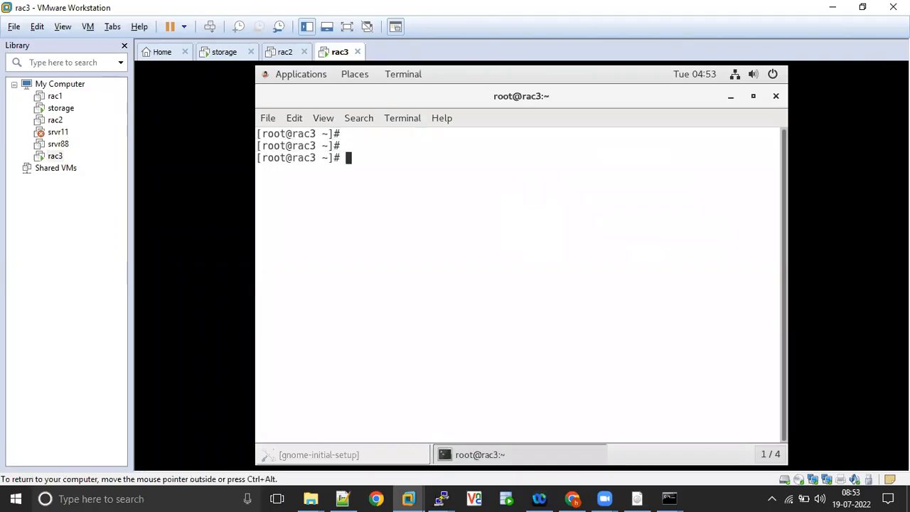
Highlight the rac3 host name in the prompt, then switch to the rac2 PuTTY session.
double_click(304, 158)
triple_click(304, 158)
double_click(304, 158)
triple_click(304, 157)
click(304, 158)
mouse_move(441, 498)
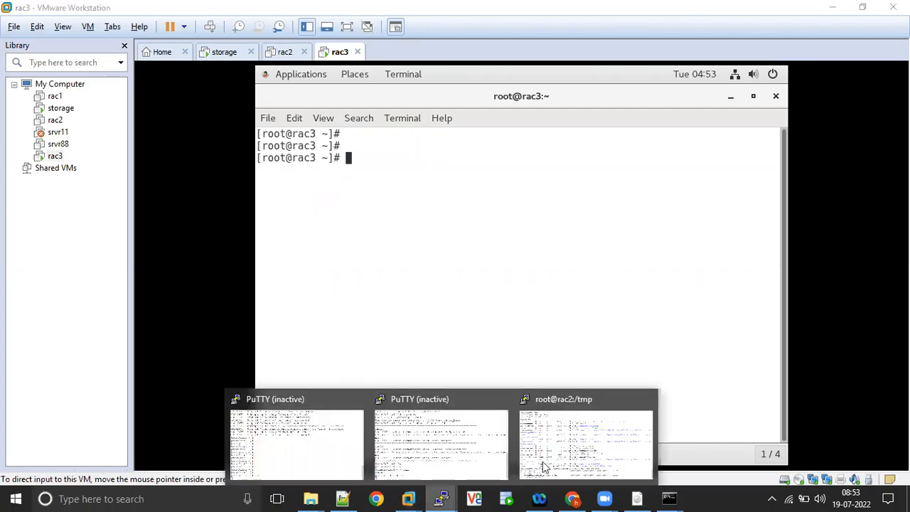
click(587, 458)
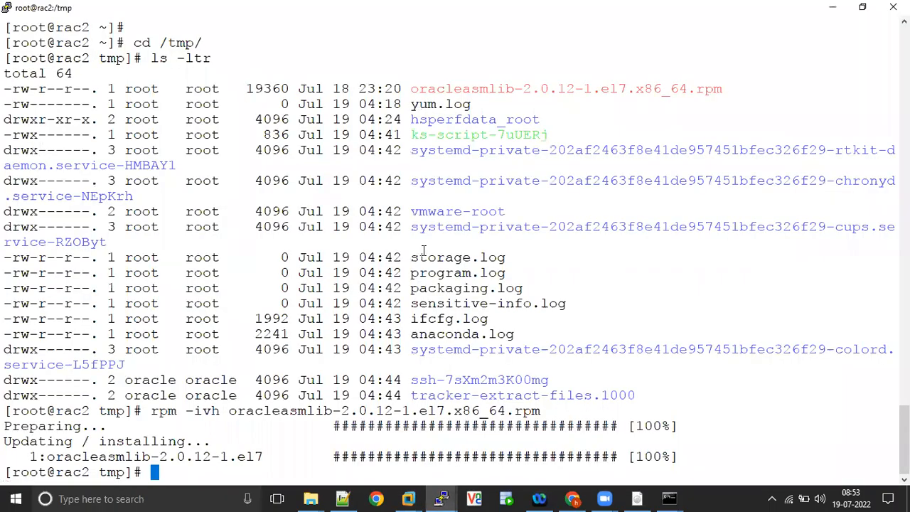
Duplicate the rac2 PuTTY session into a new window.
click(182, 25)
ctrl+right_click(183, 25)
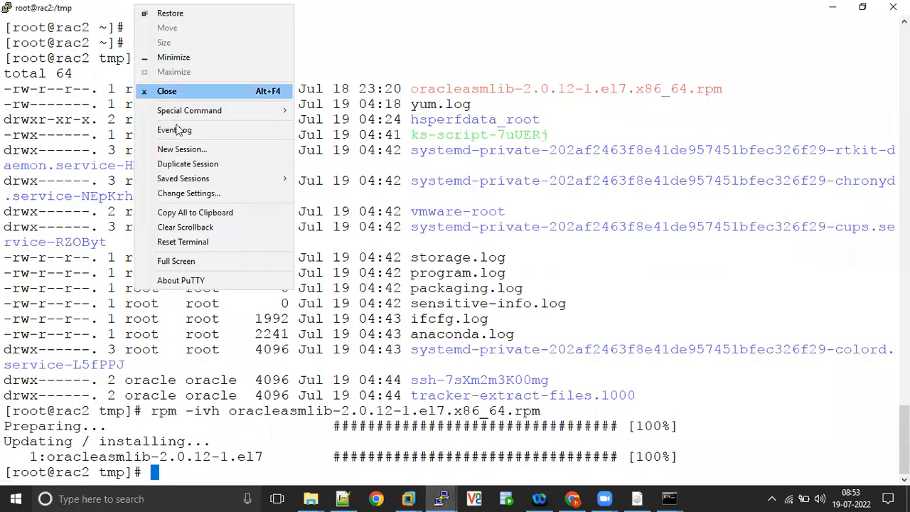
click(182, 164)
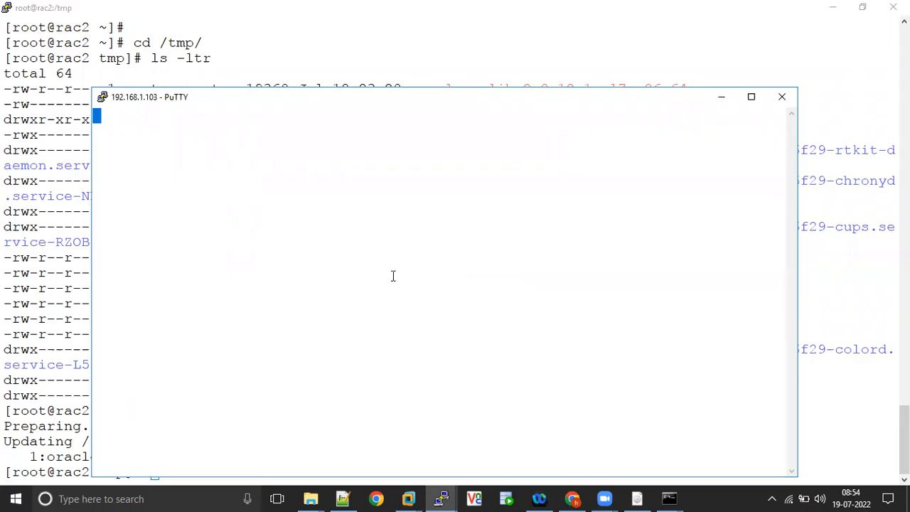
Back on the rac3 terminal, run ifconfig to list its network interfaces.
click(408, 499)
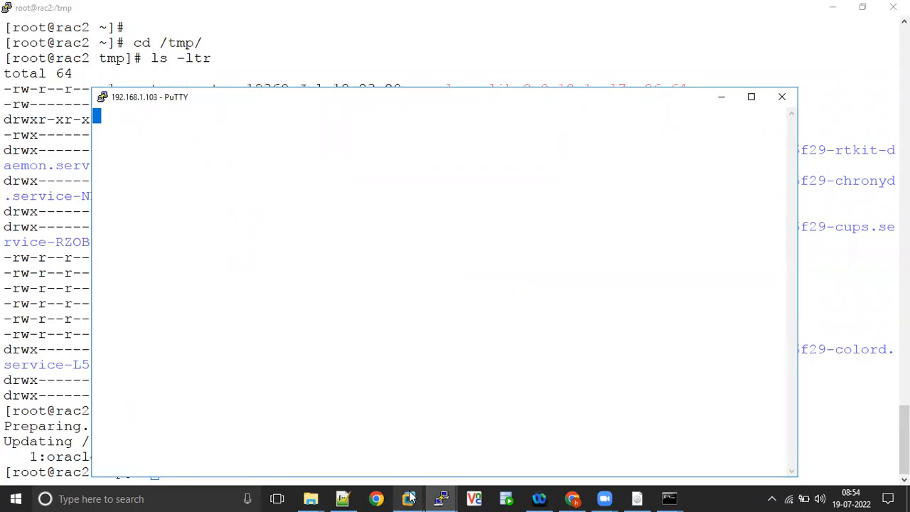
click(594, 410)
text(ifco)
key(Tab)
key(Return)
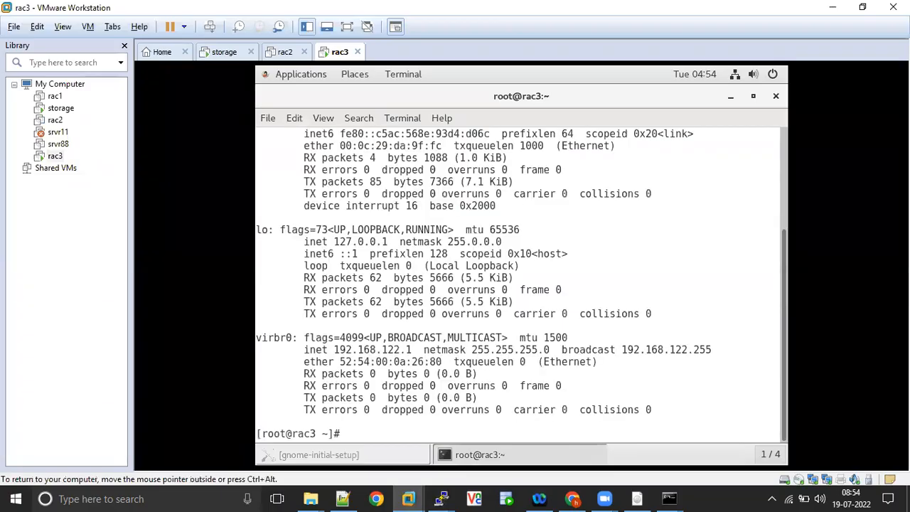
Cycle the ens33 interface with ifdown ens33 and ifup ens33.
drag(784, 308, 785, 204)
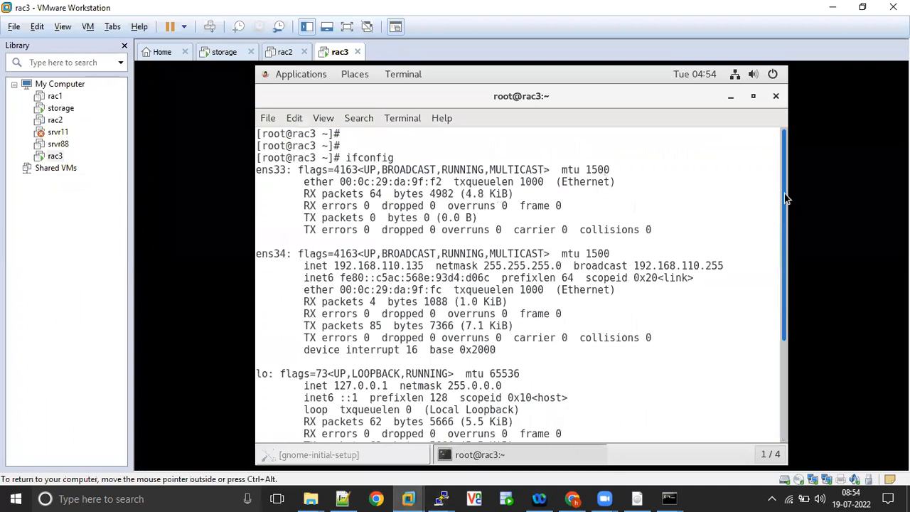
drag(370, 183, 359, 183)
text(if)
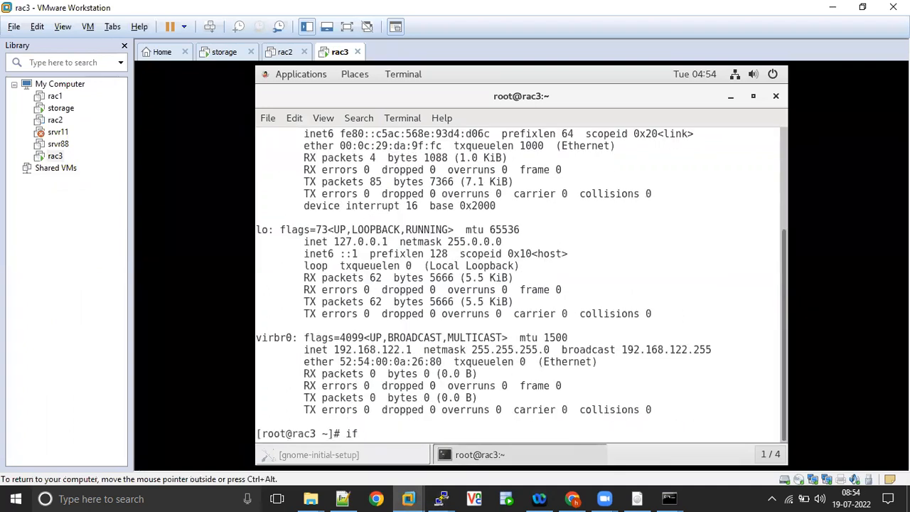
text(down ens33)
key(Return)
key(Up)
key(Left)
key(Left)
key(Left)
key(Left)
key(Left)
key(Left)
key(BackSpace)
key(BackSpace)
key(BackSpace)
key(BackSpace)
key(BackSpace)
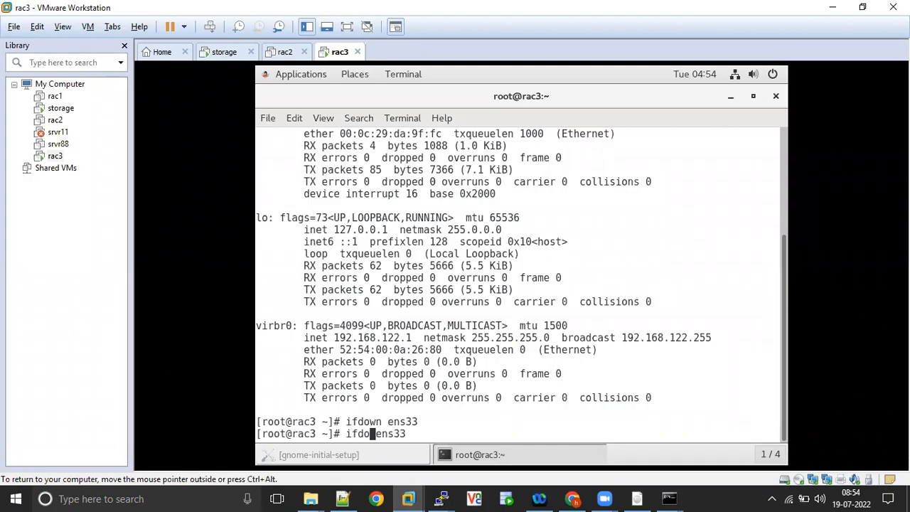
text(fup)
key(Return)
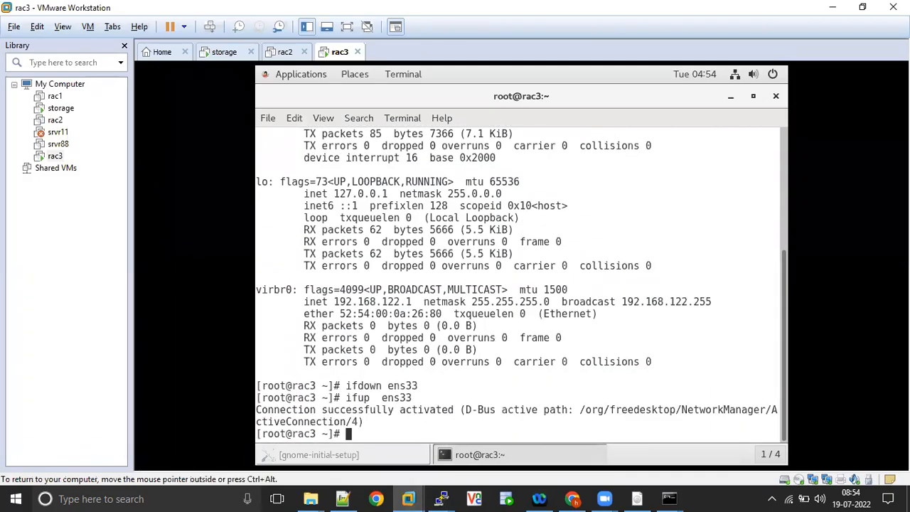
Rerun ifconfig to recheck addresses, then type cd /etc/sysconfig/network-scripts/.
key(Up)
key(Up)
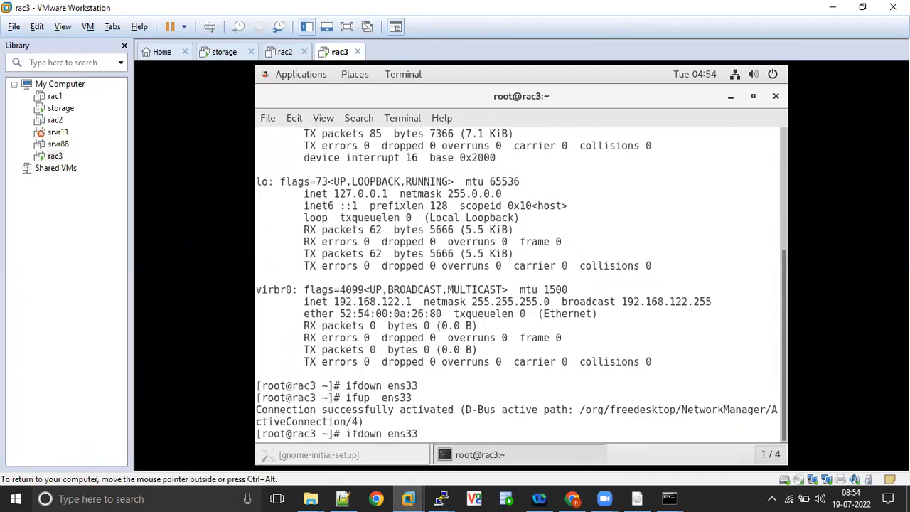
key(Up)
key(Return)
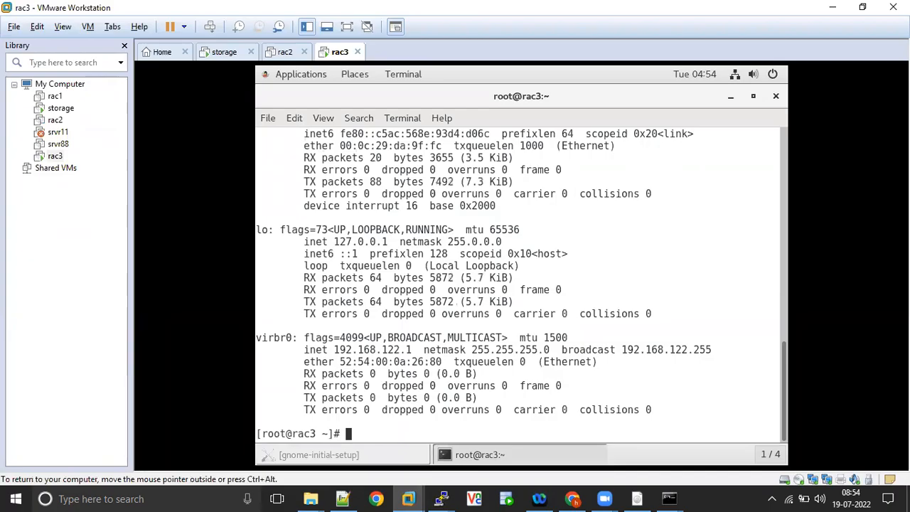
click(785, 189)
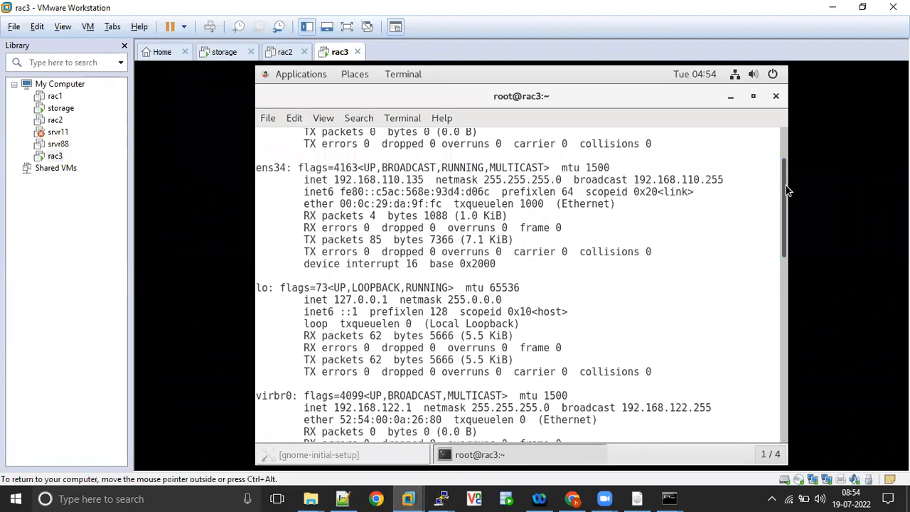
drag(785, 177, 785, 136)
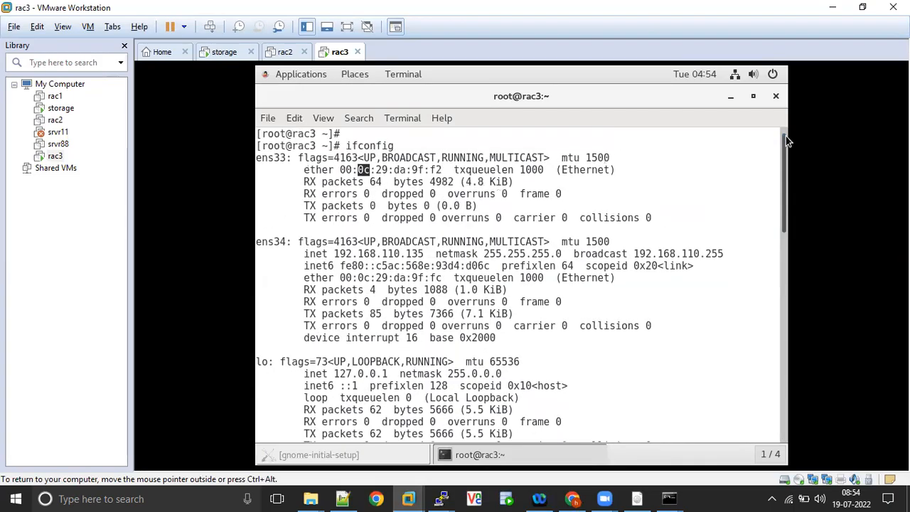
text(cd /e)
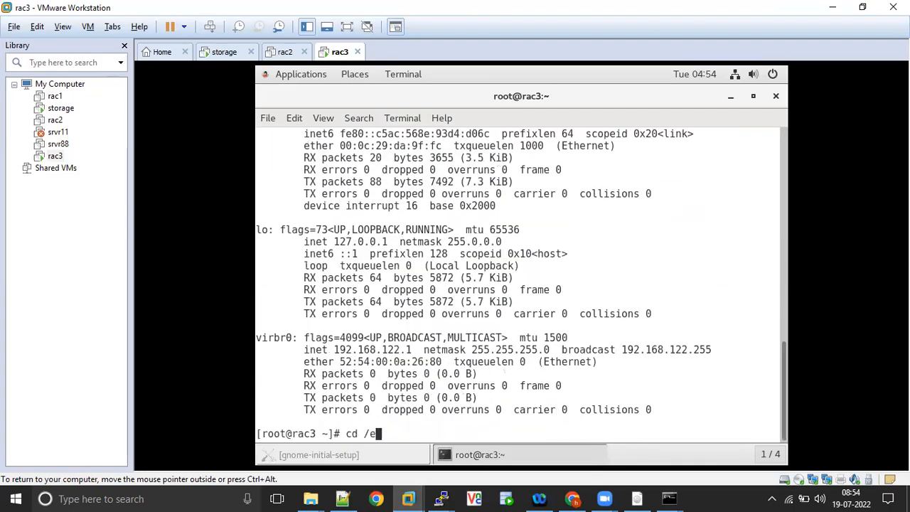
text(tc/sysc)
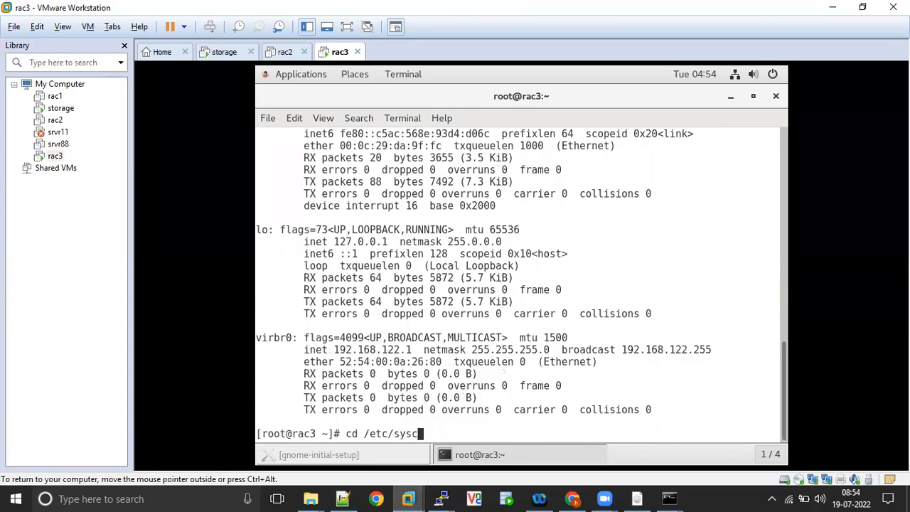
text(onfig/network-scripts/)
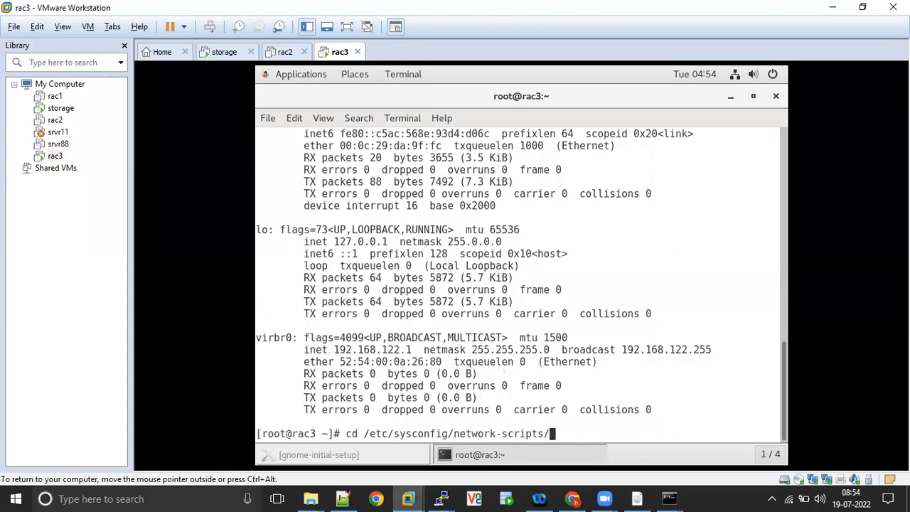
Enter network-scripts, list its files, and open ifcfg-ens33 in vi.
key(Return)
text(ls)
key(Return)
text(c)
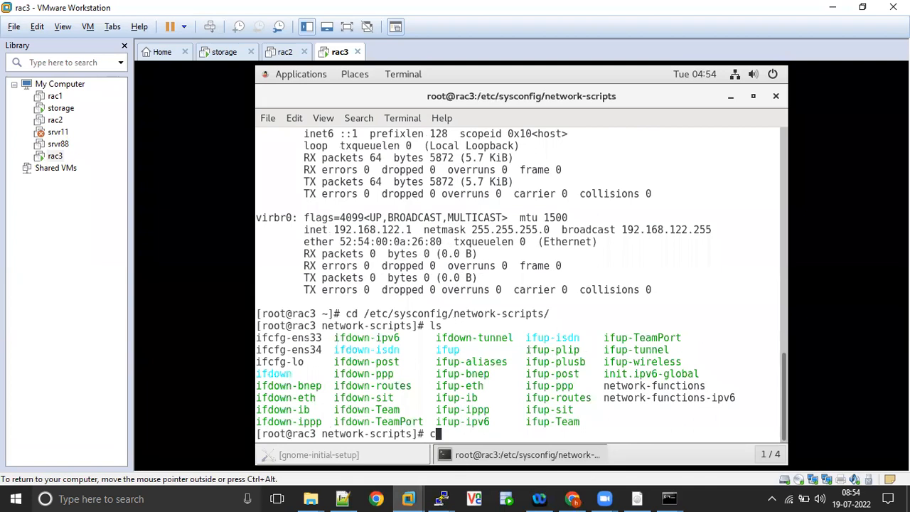
key(BackSpace)
text(vi ifcfg-ens33)
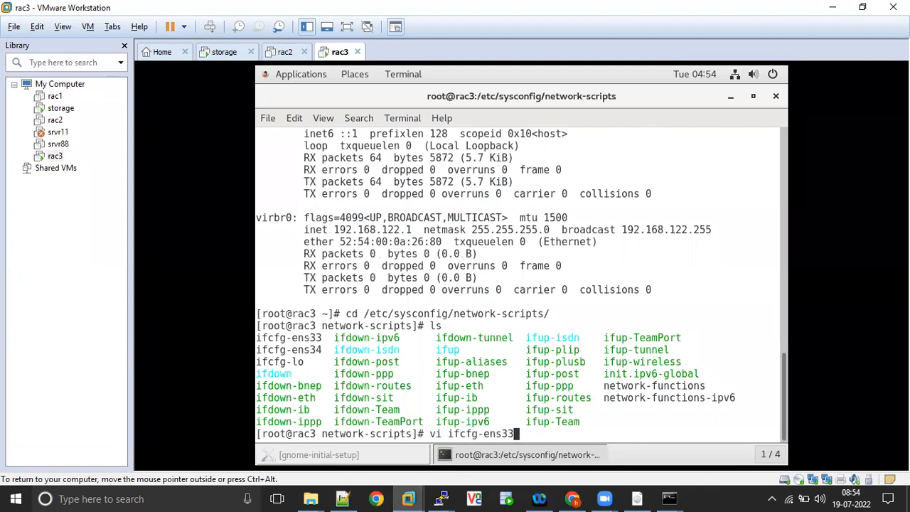
key(Return)
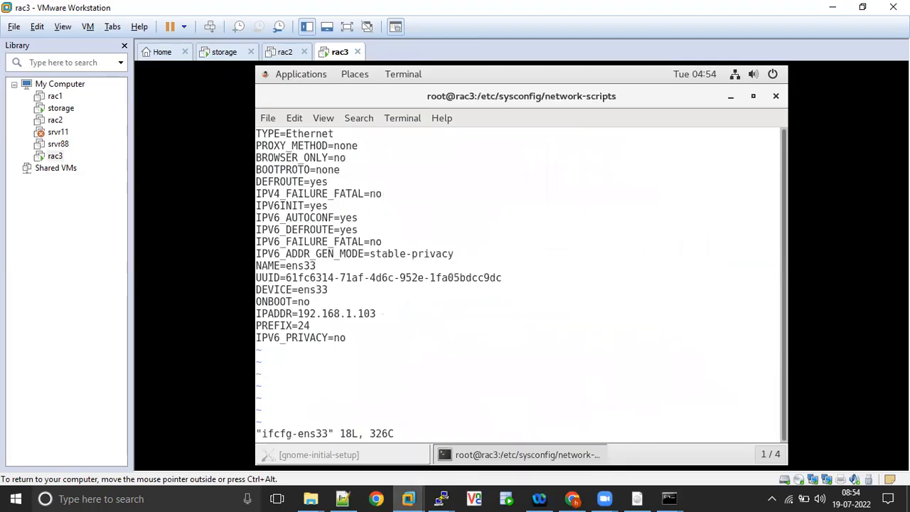
Change BOOTPROTO to static and ONBOOT to yes, then save with :wq!
key(Down)
key(Down)
key(Down)
key(Down)
key(Up)
key(Right)
key(Right)
key(Right)
key(Right)
key(Right)
key(Right)
key(Right)
key(Right)
key(Right)
key(Right)
key(Right)
key(Right)
key(a)
key(BackSpace)
key(BackSpace)
key(BackSpace)
key(BackSpace)
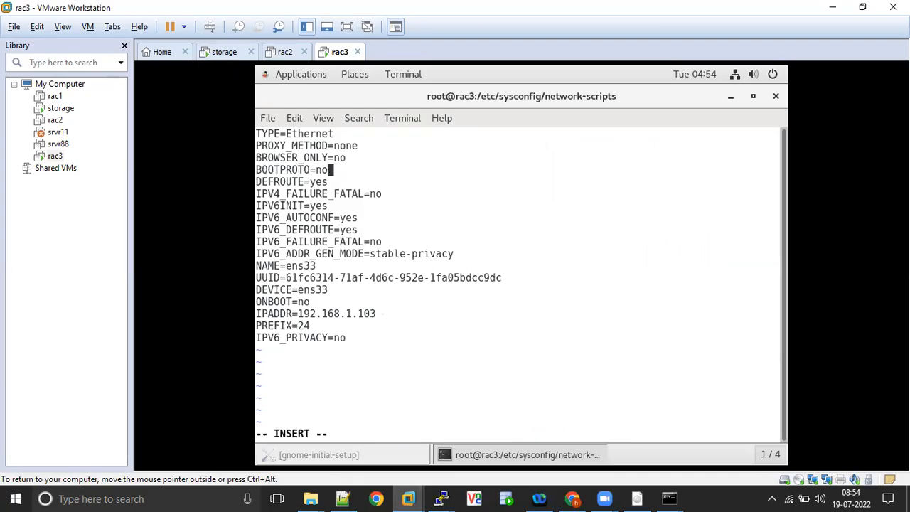
text(static)
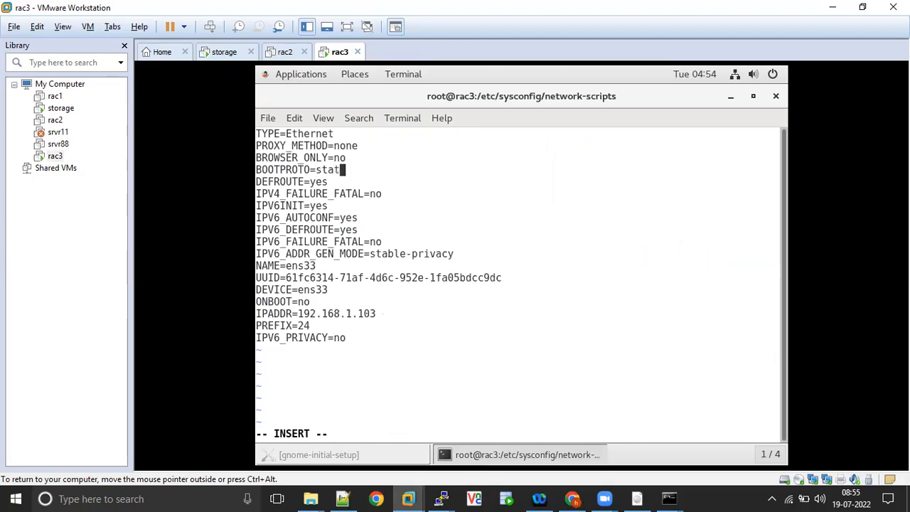
key(Up)
key(Down)
key(Down)
key(Down)
key(Down)
key(Down)
key(Down)
key(Down)
key(Down)
key(Down)
key(Down)
key(Down)
key(Down)
key(BackSpace)
key(BackSpace)
text(yes)
key(Escape)
text(:wq!)
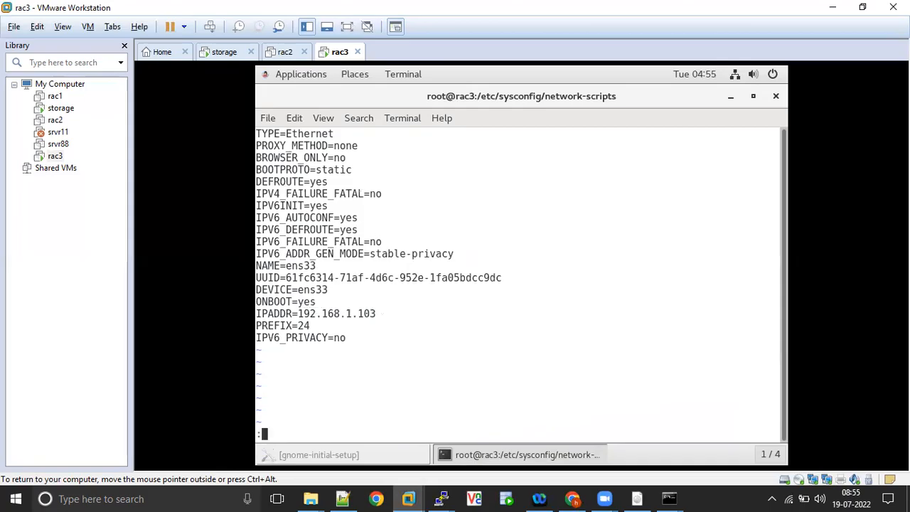
key(Return)
Restart ens33 with ifdown/ifup and rerun ifconfig.
key(Return)
key(Return)
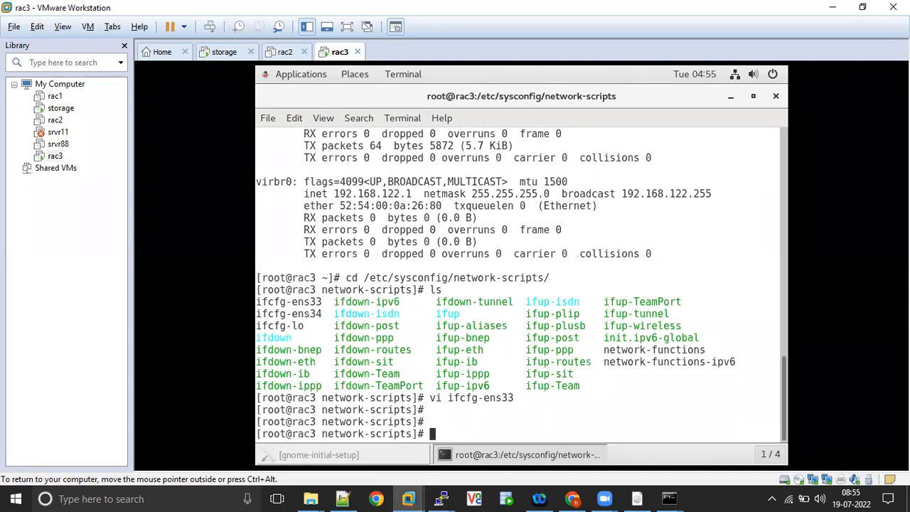
text(ifdown ens33)
key(Return)
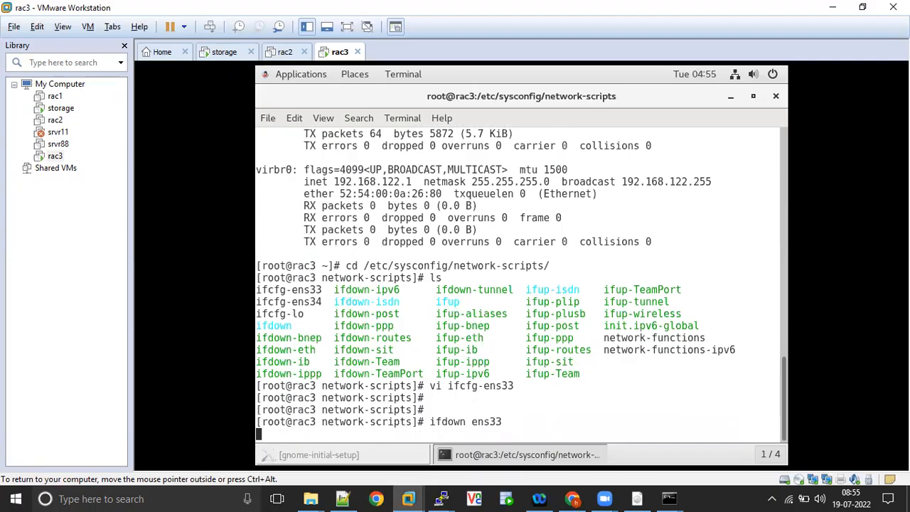
key(Up)
key(Left)
key(Left)
key(Left)
key(Left)
key(Left)
key(Left)
key(Left)
key(BackSpace)
key(BackSpace)
key(BackSpace)
key(Delete)
text(up)
key(Return)
key(Up)
key(Up)
key(Up)
key(Up)
key(Up)
key(Up)
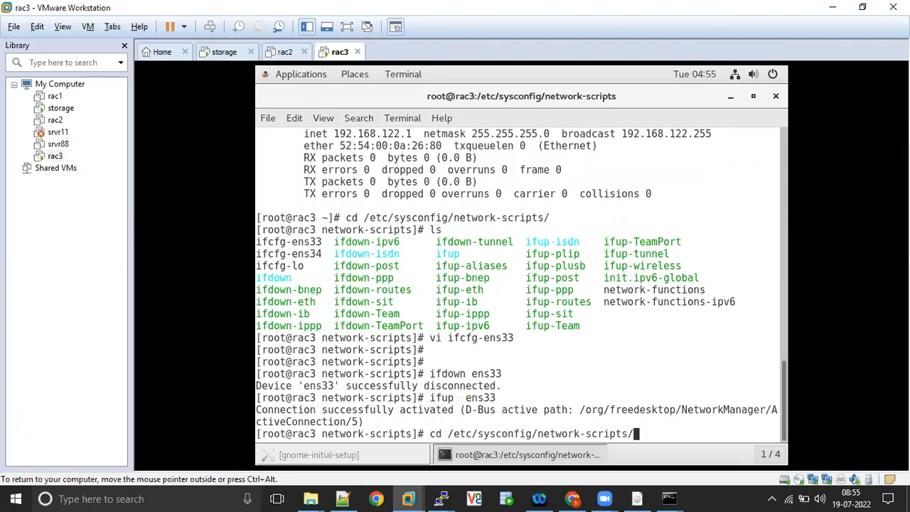
key(Return)
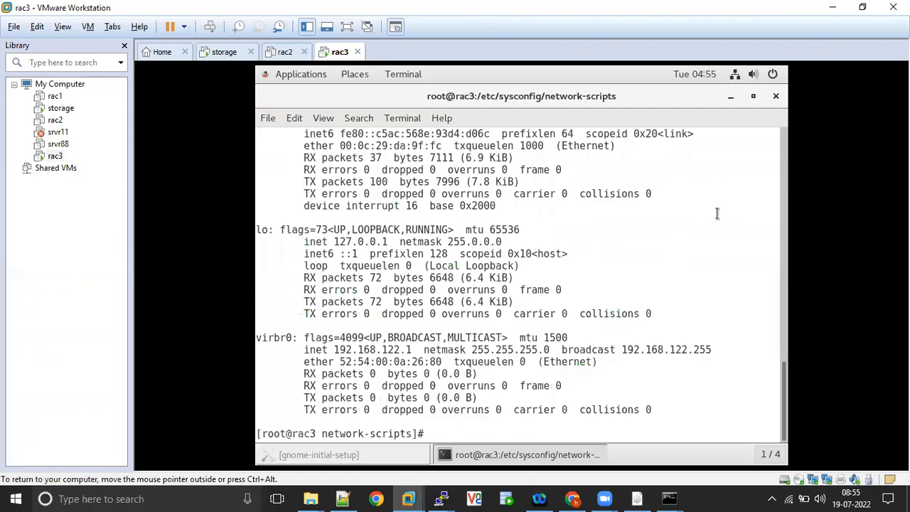
Check the addresses: ens33 at 192.168.1.103 and ens34 at 192.168.110.135.
click(784, 250)
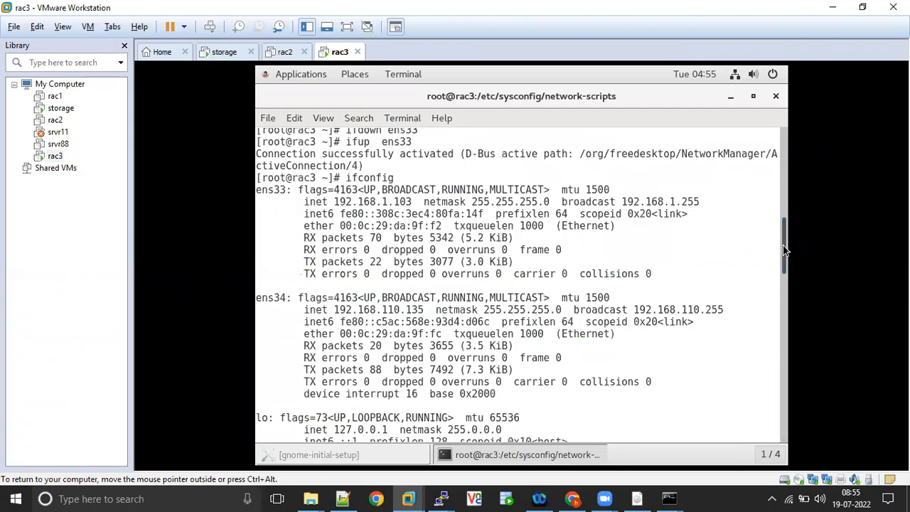
double_click(394, 202)
click(385, 310)
double_click(385, 310)
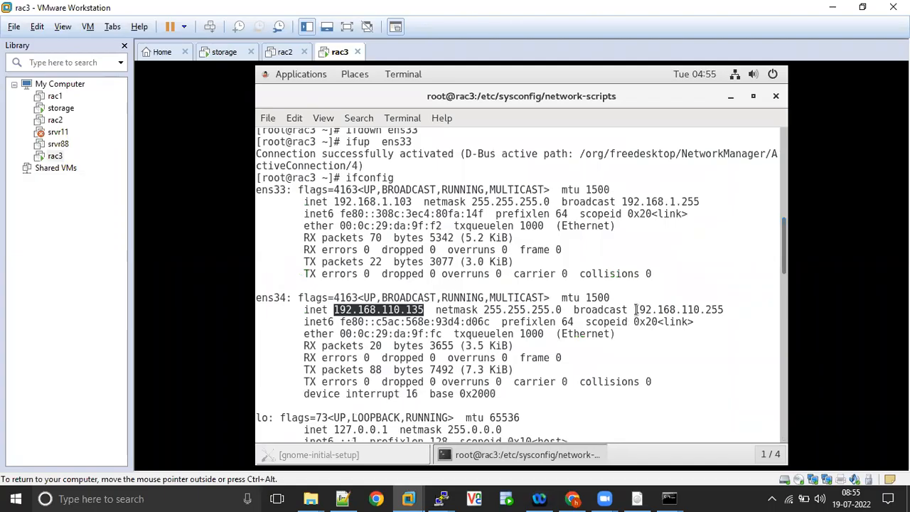
drag(785, 253, 780, 440)
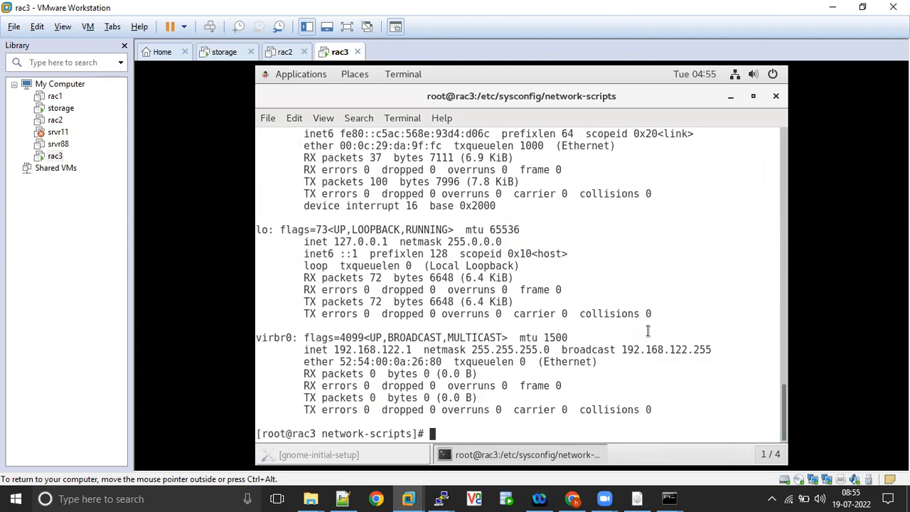
Run pwd and ls, then type vi ifcfg-ens34 at the prompt.
key(Return)
text(pwd)
key(Return)
text(ls)
key(Return)
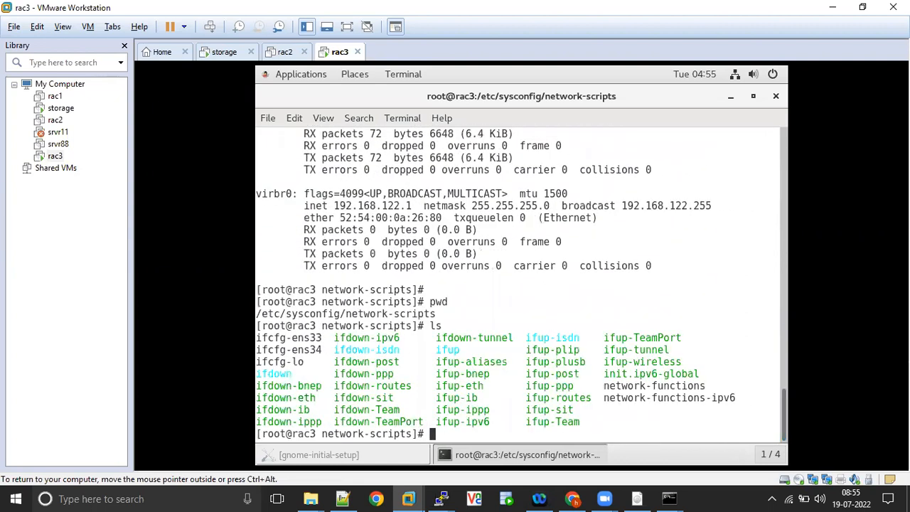
text(vi ifco)
key(BackSpace)
key(BackSpace)
text(cfg-ens3)
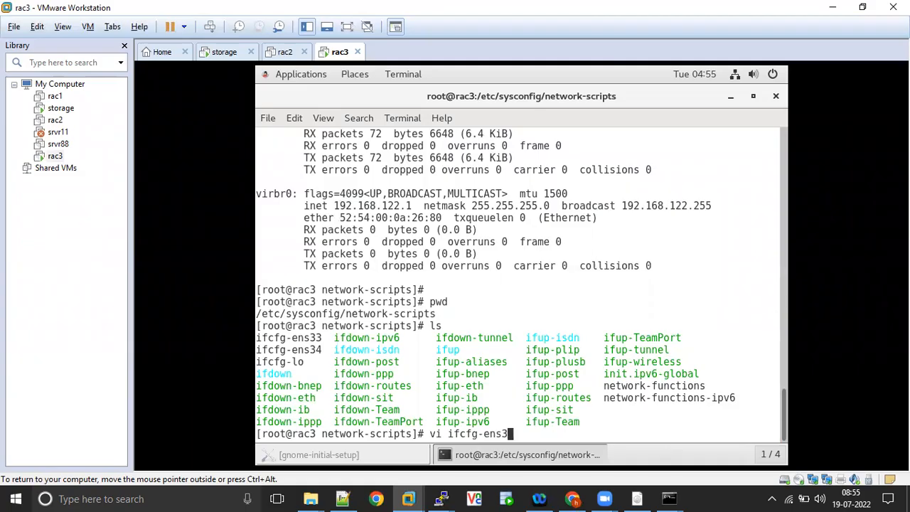
text(4)
In ifcfg-ens34, change BOOTPROTO from dhcp to static and add IPADDR=192.168.2.203.
key(Return)
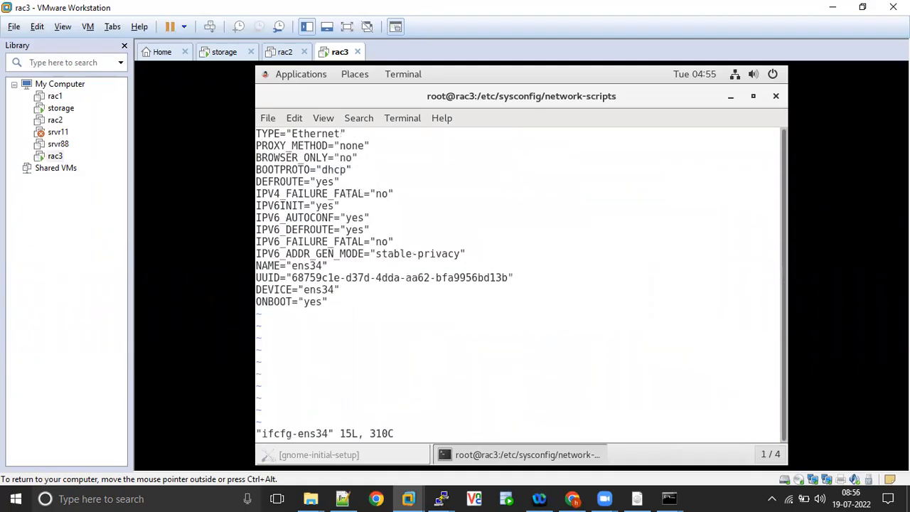
key(Down)
key(Down)
key(Down)
key(Right)
key(Right)
key(Right)
key(Right)
key(Right)
key(Right)
key(Right)
key(Right)
key(Right)
key(Right)
key(Right)
key(Right)
key(Right)
key(Right)
key(i)
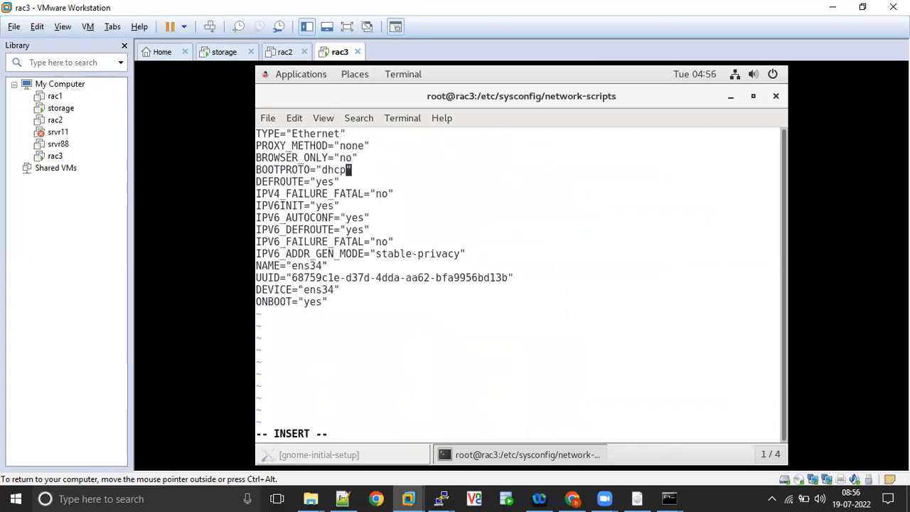
key(BackSpace)
key(BackSpace)
key(BackSpace)
key(BackSpace)
text(static)
key(Down)
key(Down)
key(Down)
key(Down)
key(Down)
key(Down)
key(Down)
key(Down)
key(Down)
key(Down)
key(Down)
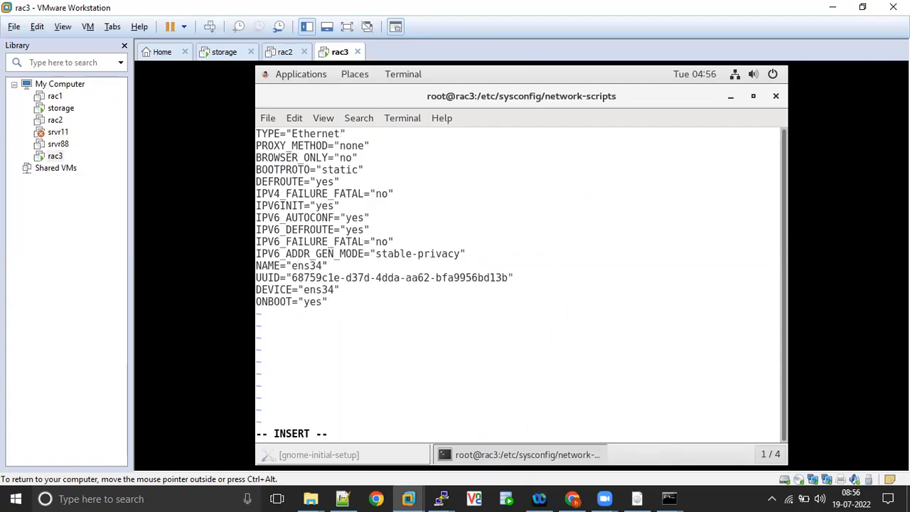
key(Return)
text(IPADDR)
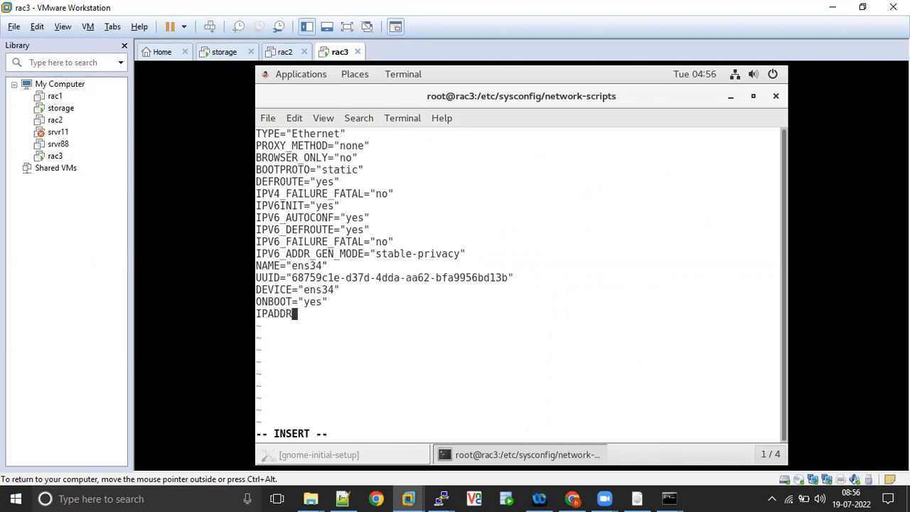
text(=192.168.2.20)
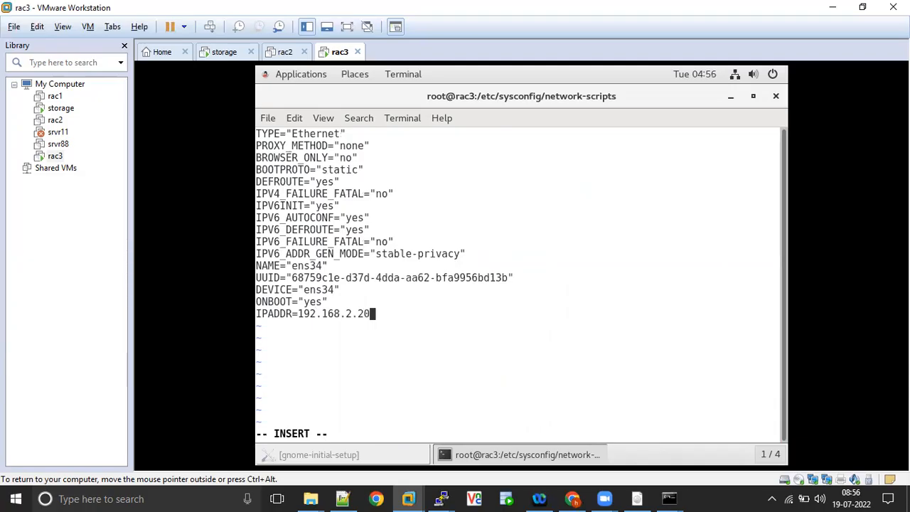
text(3)
Save ifcfg-ens34 with :wq! and type ifdown ens34.
key(Escape)
text(:wq!)
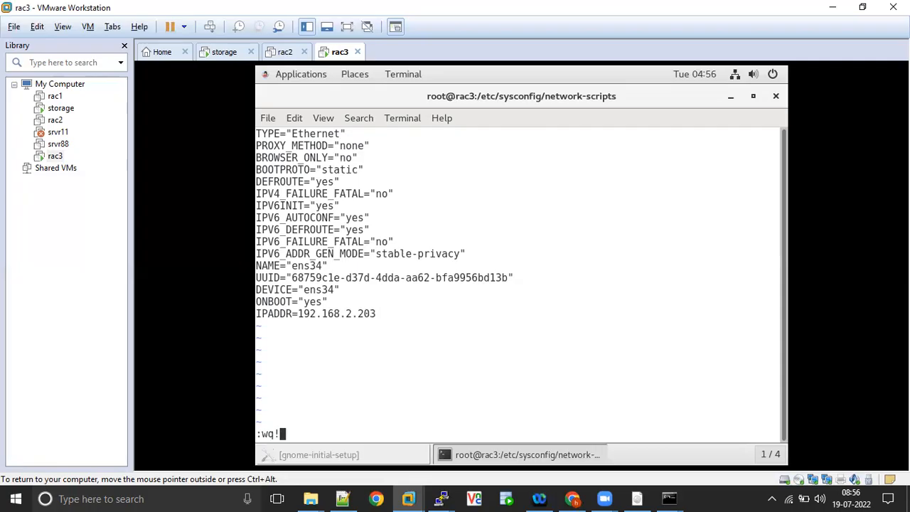
key(Return)
text(ifdown ens34)
Restart ens34 with ifdown/ifup and list interfaces with ifconfig.
key(Return)
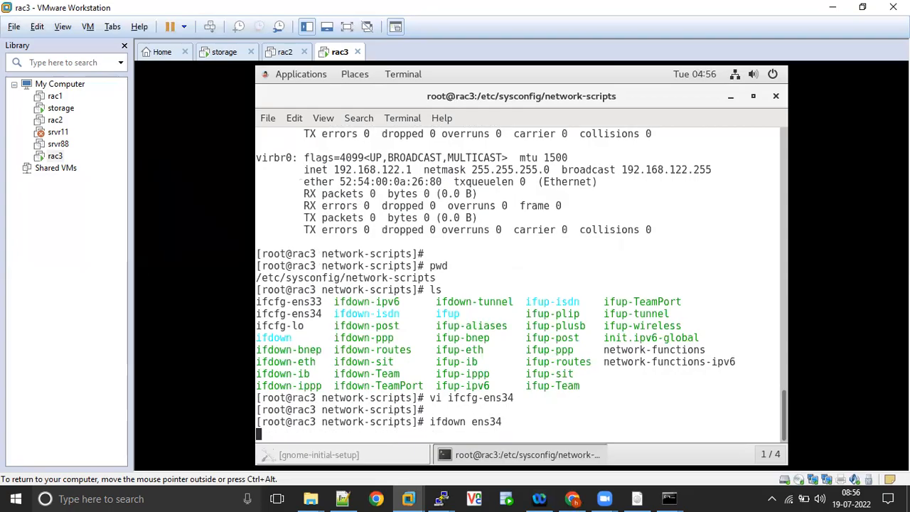
key(Up)
key(Left)
key(Left)
key(Left)
key(Left)
key(Left)
key(Left)
key(BackSpace)
key(BackSpace)
key(BackSpace)
key(BackSpace)
text(up)
key(Return)
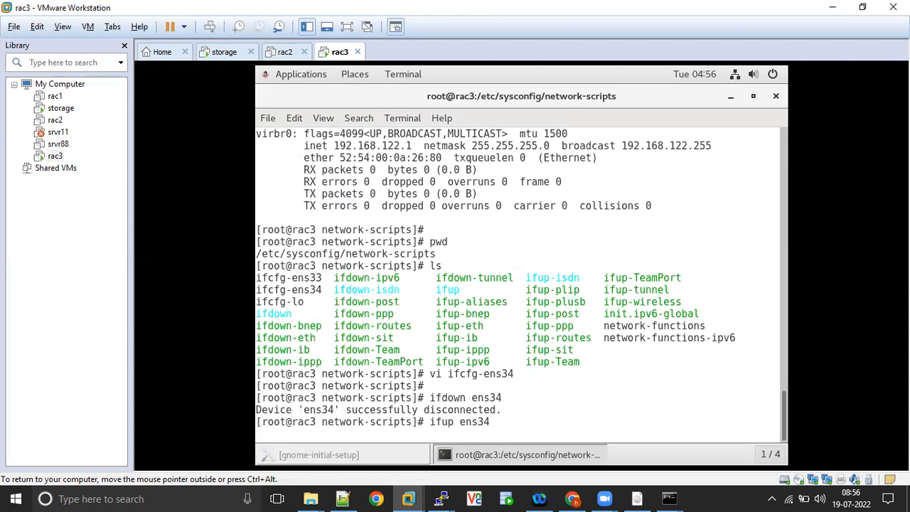
text(ifconfig)
key(Return)
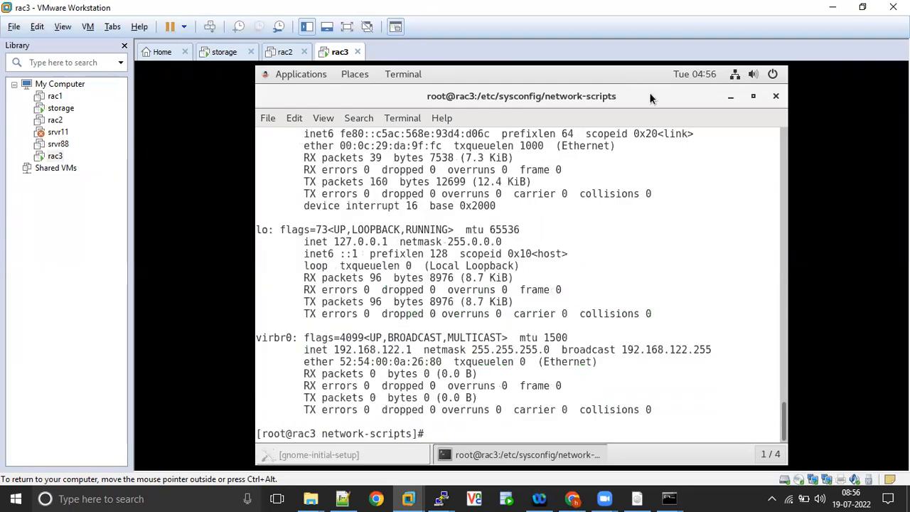
click(785, 331)
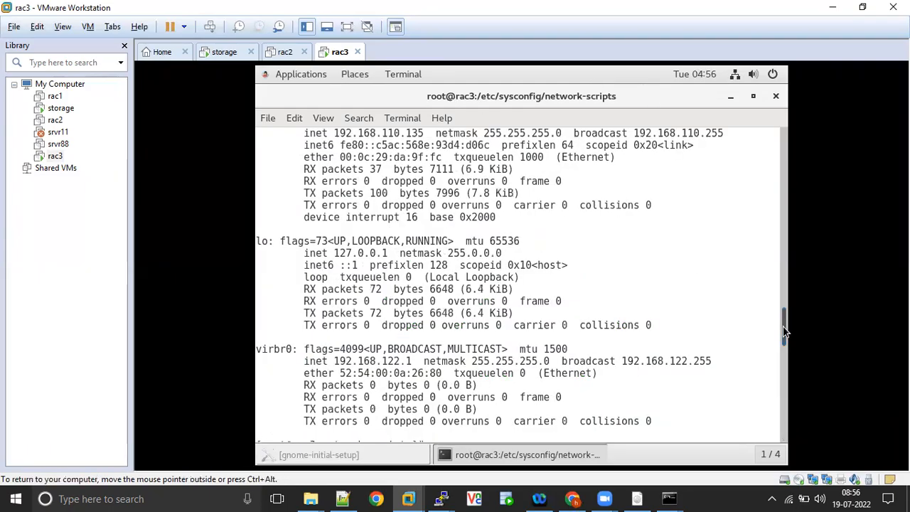
drag(784, 330, 785, 302)
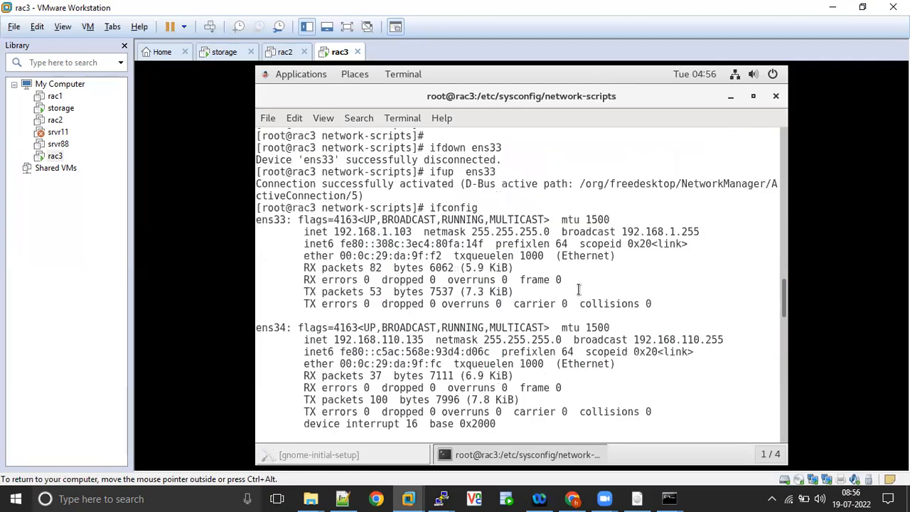
Cycle ens34 down and up a second time and rerun ifconfig.
text(ifdown ens34)
key(Return)
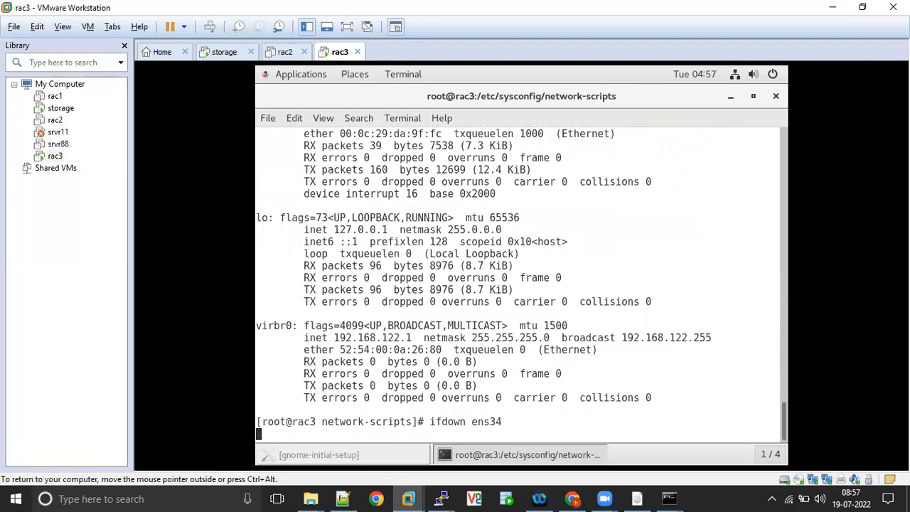
key(Up)
key(Left)
key(Left)
key(Left)
key(Left)
key(Left)
key(Left)
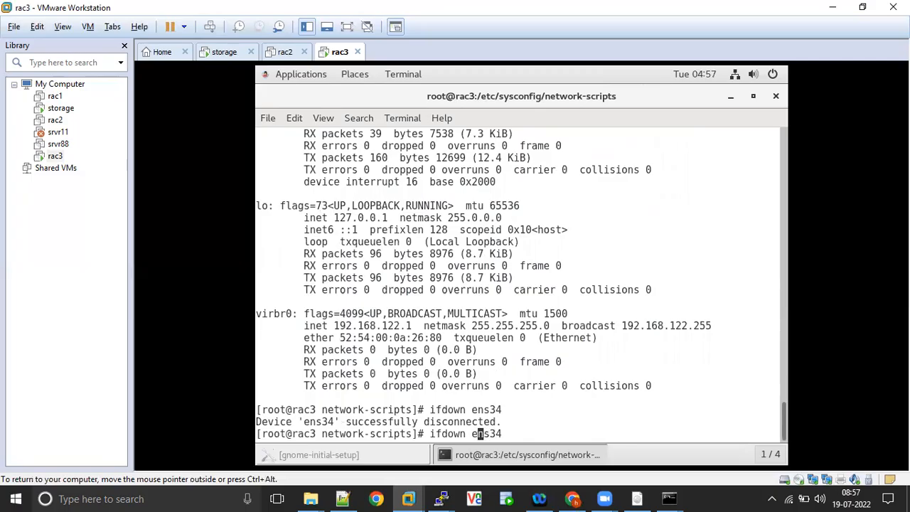
key(BackSpace)
key(BackSpace)
key(BackSpace)
key(BackSpace)
text(up)
key(Return)
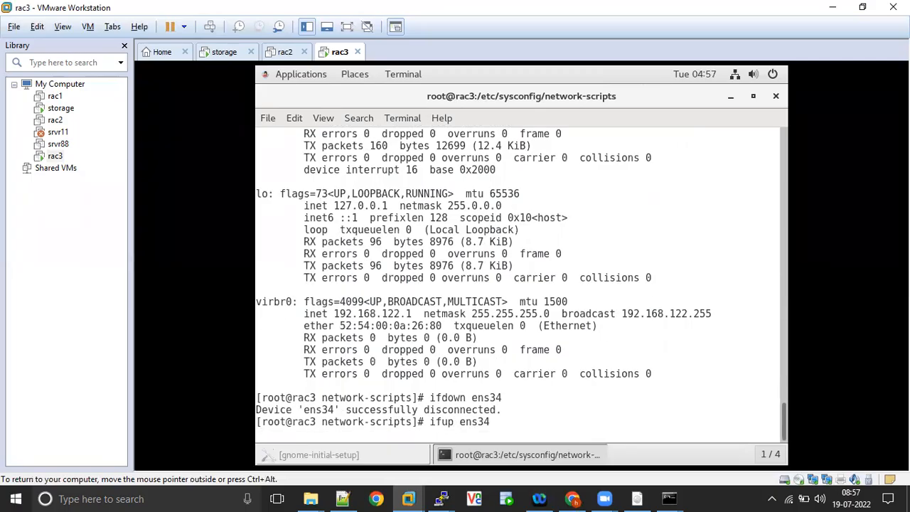
key(Up)
key(Up)
key(Up)
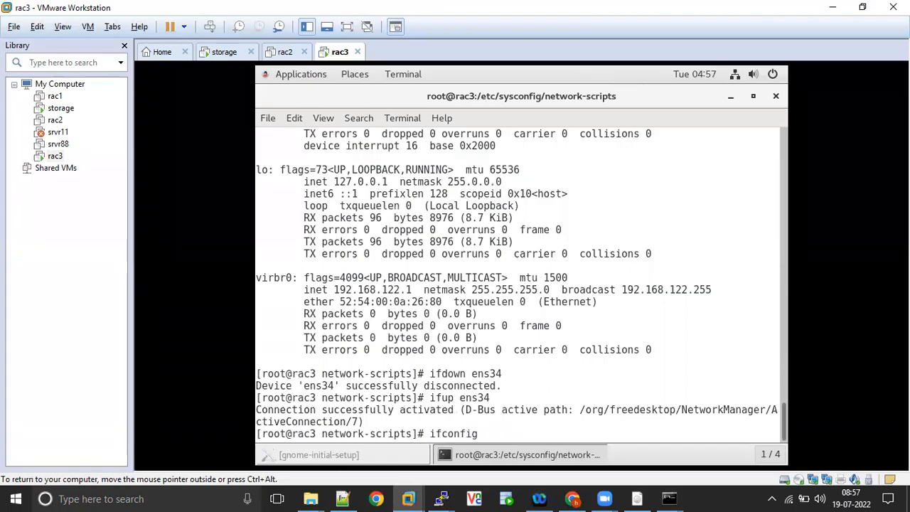
key(Return)
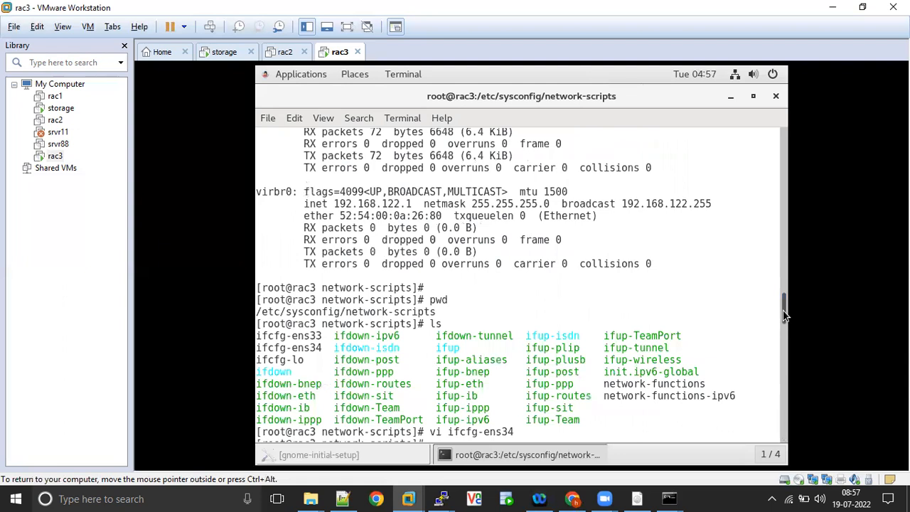
Confirm ens34's new address 192.168.2.203, then type vi /etc/hosts.
drag(783, 315, 787, 357)
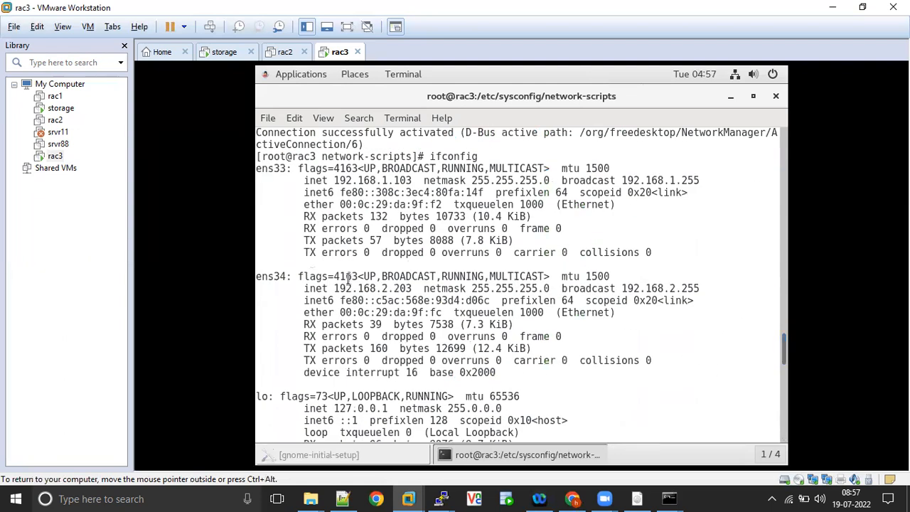
drag(339, 289, 412, 288)
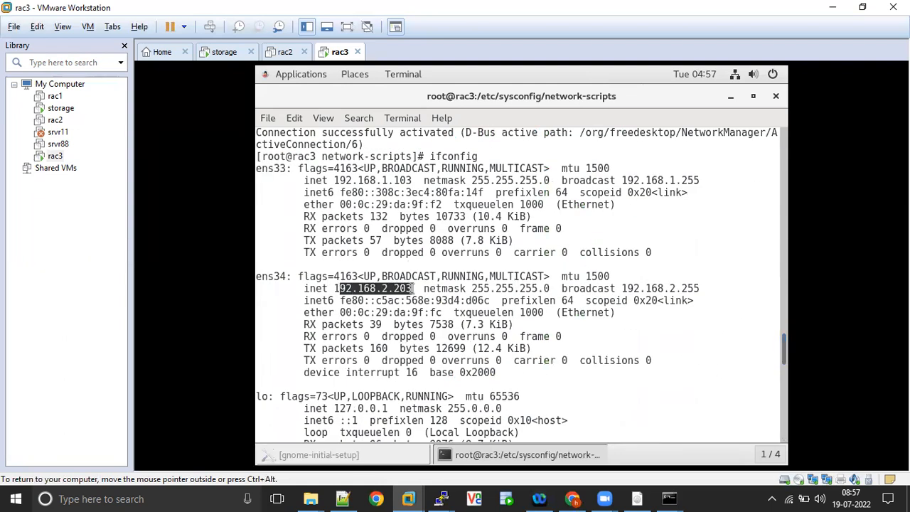
drag(335, 288, 412, 287)
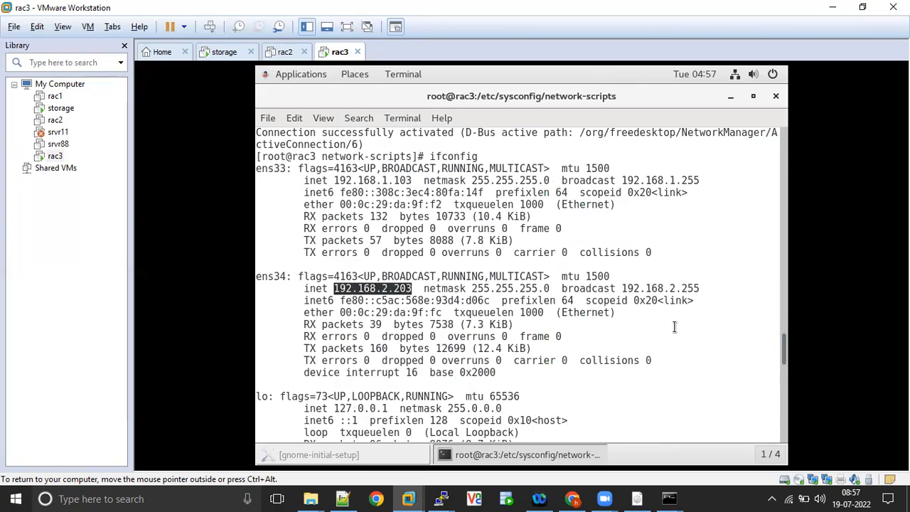
scroll(781, 424, down, 10)
scroll(780, 425, down, 7)
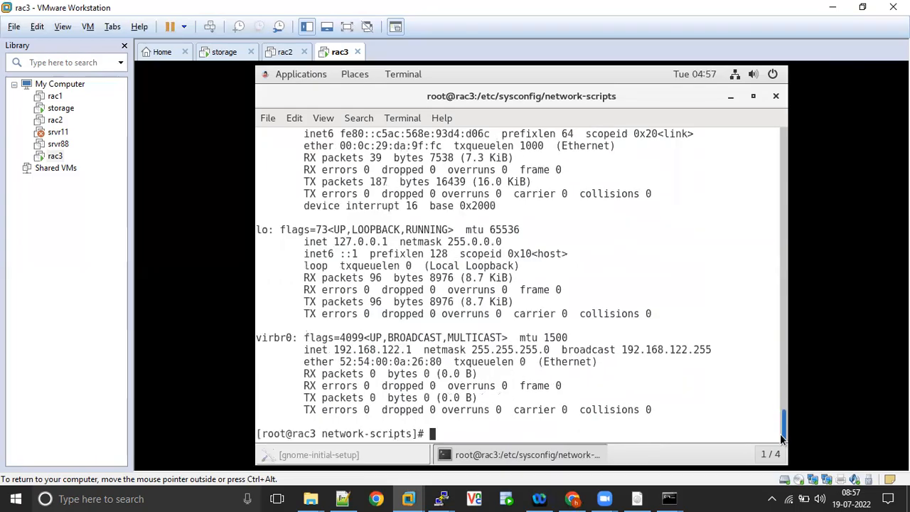
text(vi /etc/hosts)
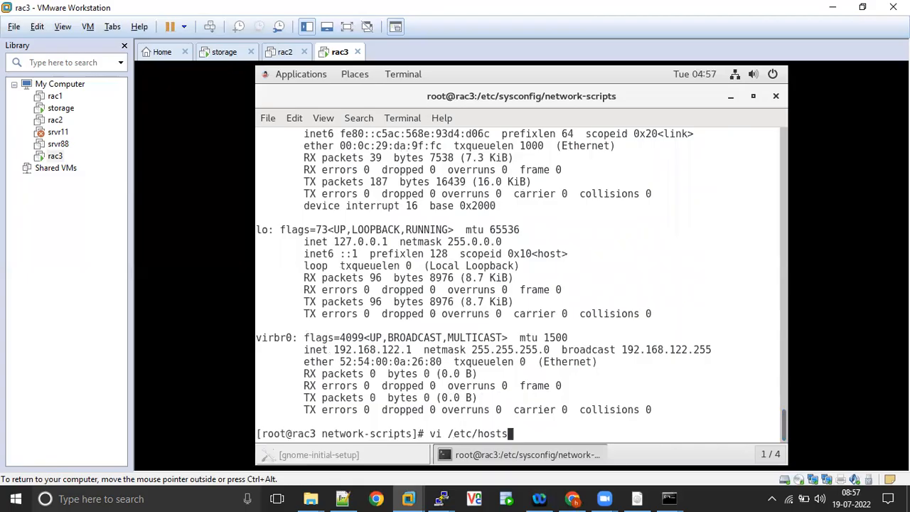
Comment out the ::1 line in rac3's /etc/hosts file.
key(Return)
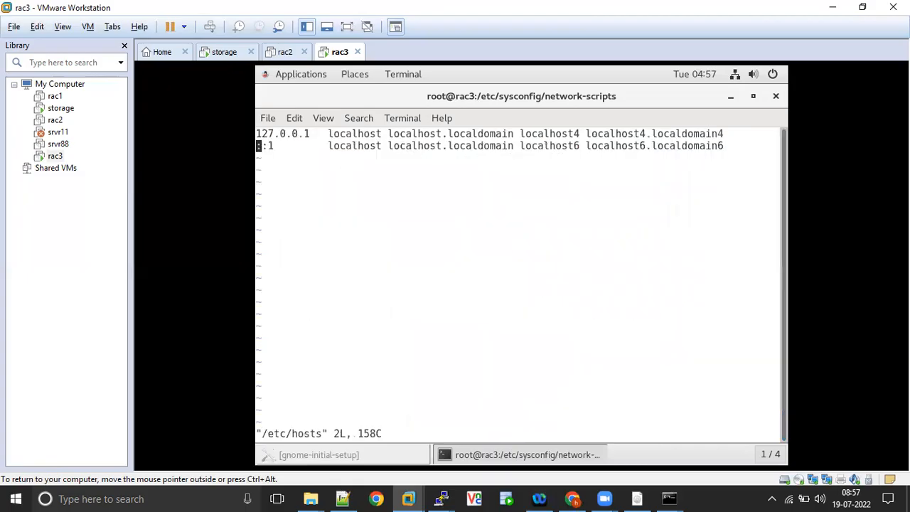
key(i)
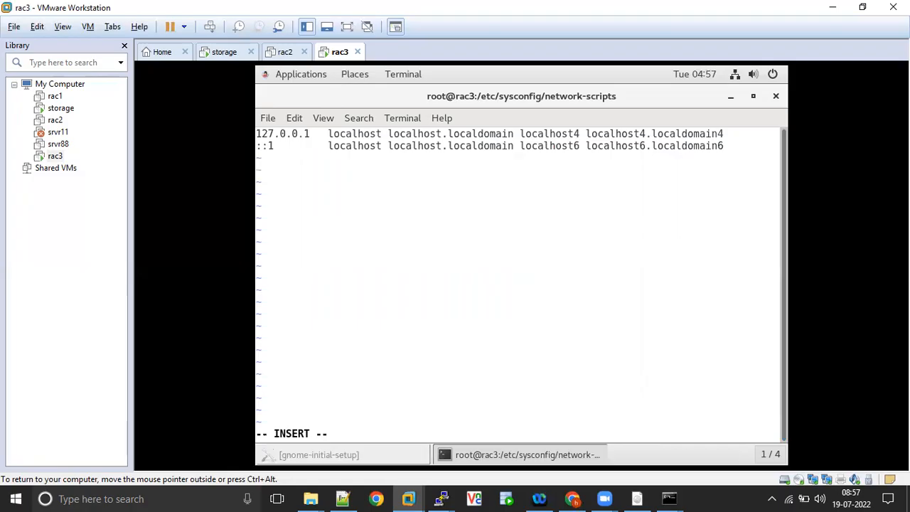
text(#)
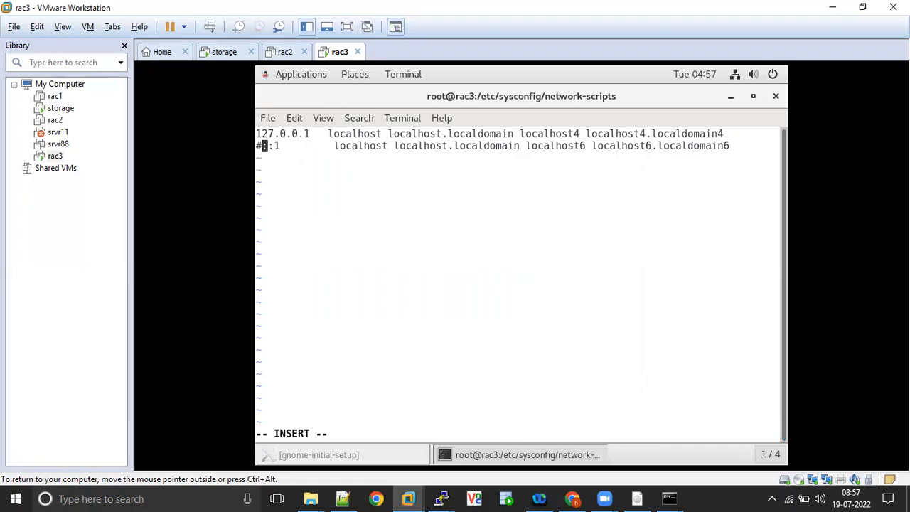
key(Escape)
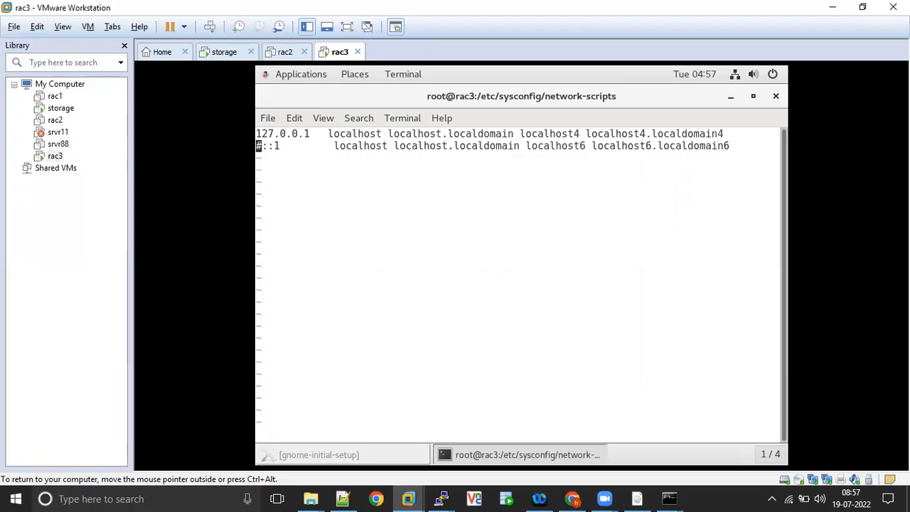
Add hosts entries 192.168.1.103 rac3, 192.168.1.104 rac4, 192.168.1.203 rac3-vip, 192.168.1.204 rac4-vip.
text(o)
text(192)
text(.16)
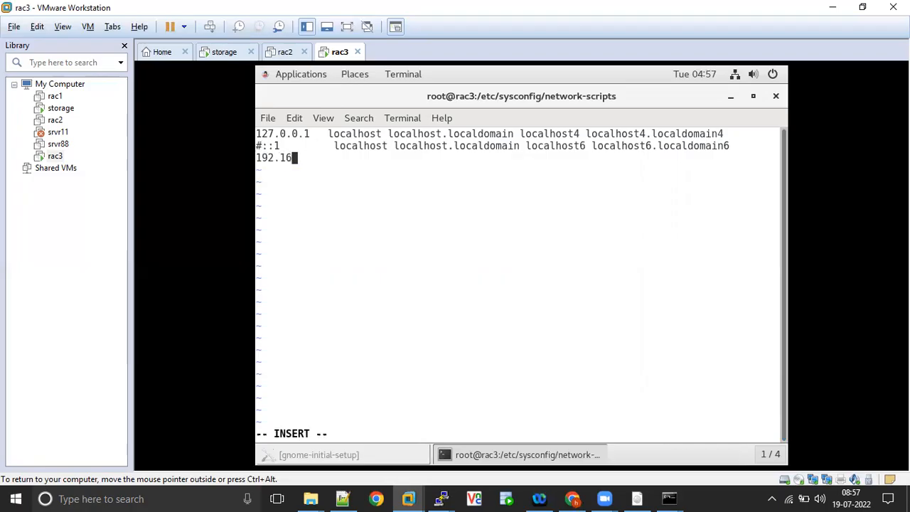
text(8.1.1)
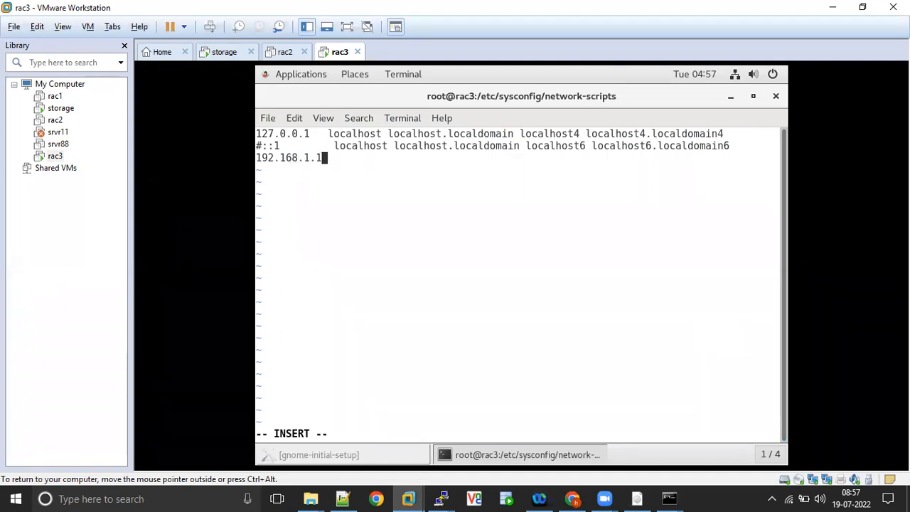
text(03)
key(Tab)
text(rac3)
key(Return)
text(192.168.1.104)
key(Tab)
text(rac4)
key(Return)
text(19)
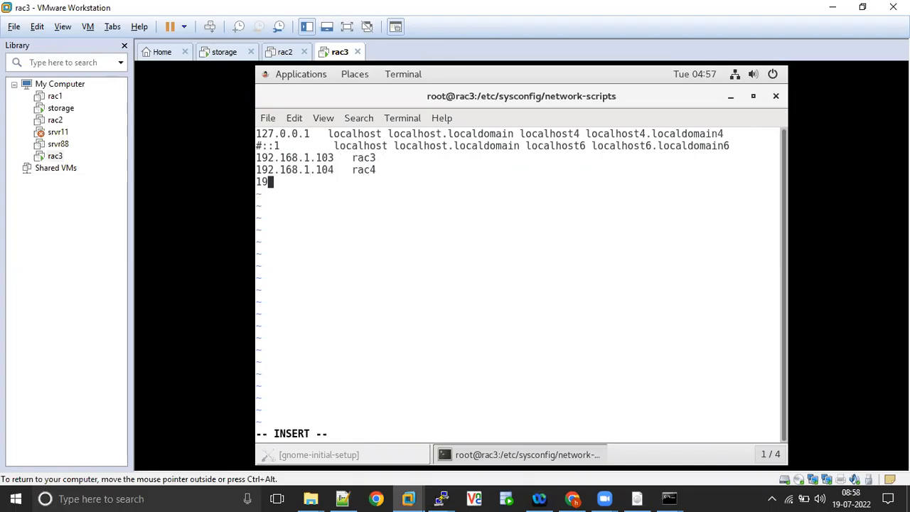
text(2.168.1.203)
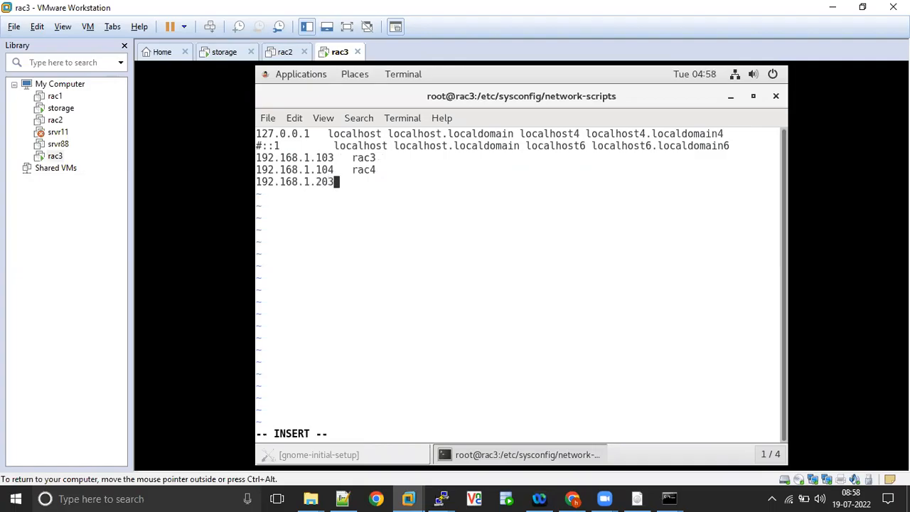
key(Tab)
text(rac3-vip)
key(Return)
text(192.168)
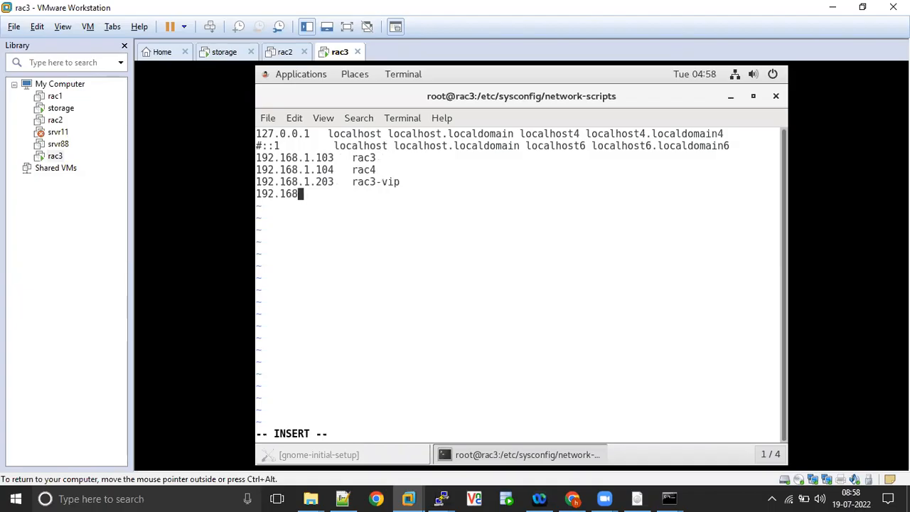
text(.1.204)
key(Tab)
text(rac4-vip)
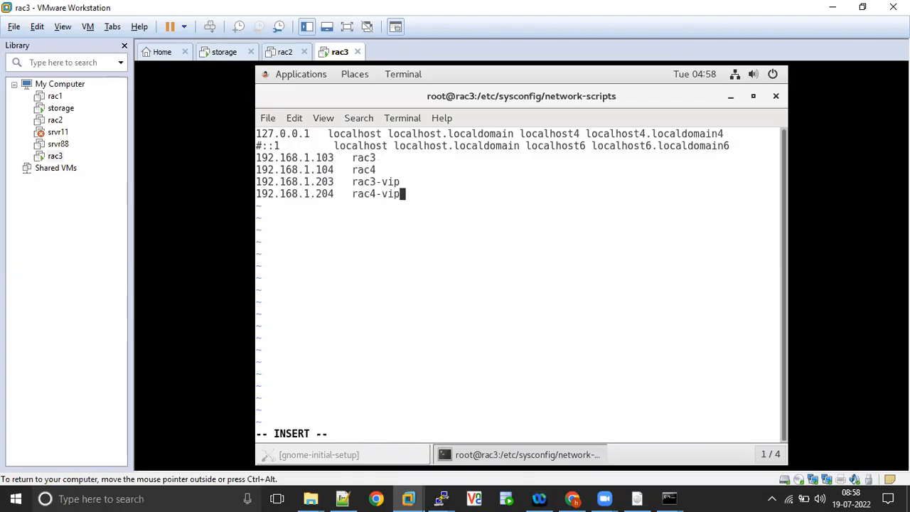
key(Return)
Add 192.168.2.203 rac3-priv, 192.168.2.204 rac4-priv and 192.168.1.30 rac-scan34 entries.
text(192.168.2.201)
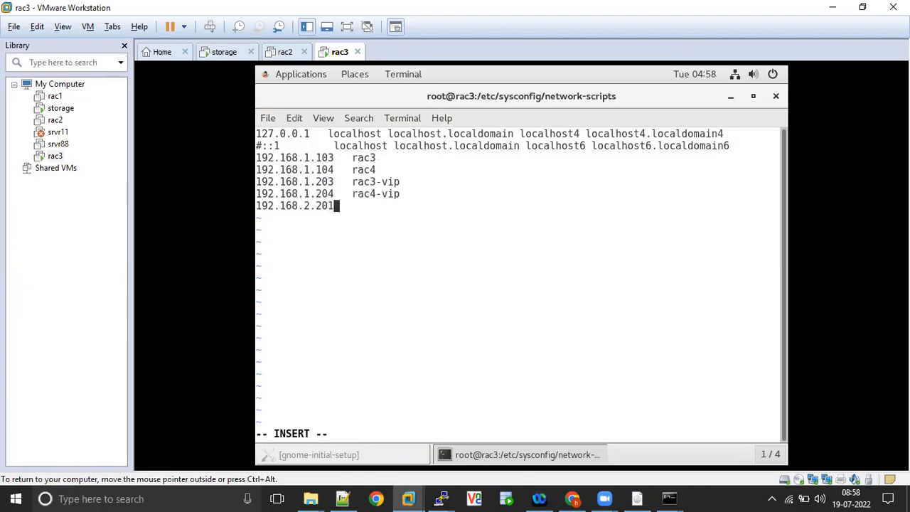
key(Tab)
text(rac3)
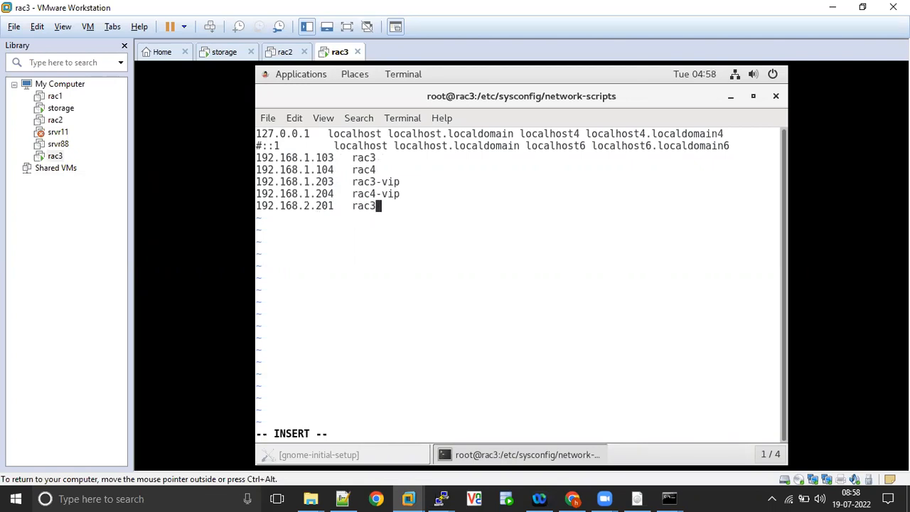
text(-priv)
key(Return)
text(192.168.2.)
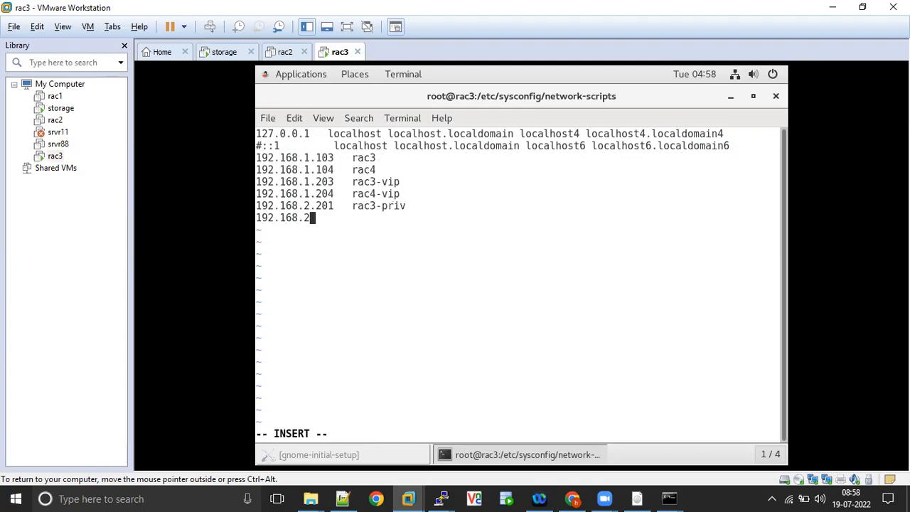
key(Right)
key(Right)
key(Right)
key(BackSpace)
text(3)
key(Down)
text(204)
key(Tab)
text(rac4-priv)
key(Return)
text(192)
key(BackSpace)
key(BackSpace)
text(0)
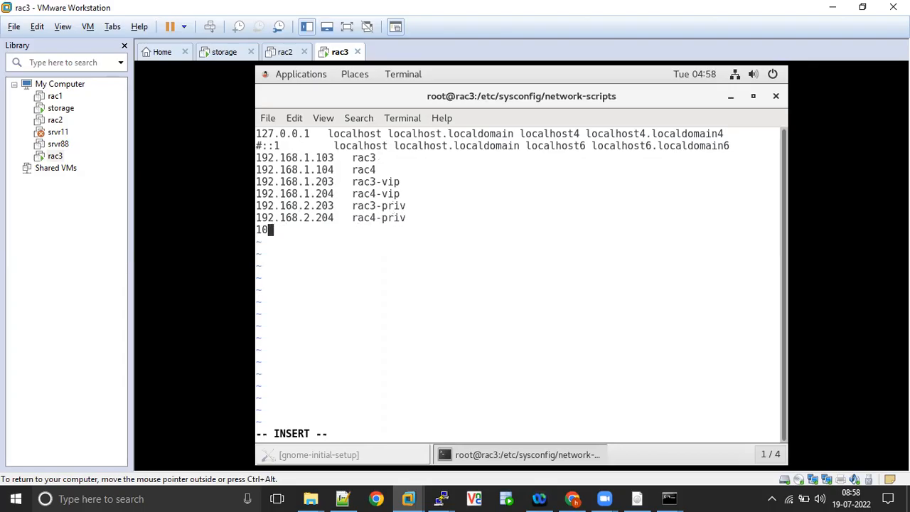
key(BackSpace)
text(92.168.1.30)
key(Tab)
text(rac-scan)
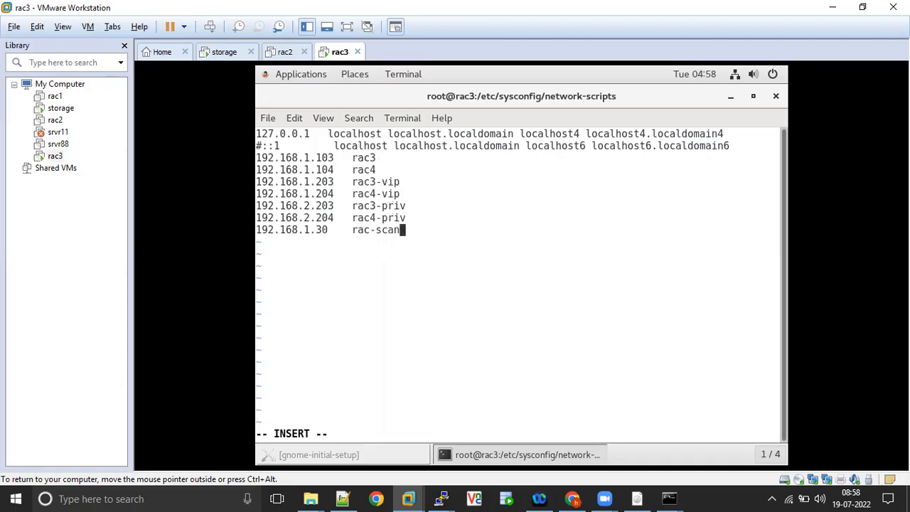
text(34)
key(Escape)
Save the hosts file with :wq! and power off rac3 with init 0.
text(:wq!)
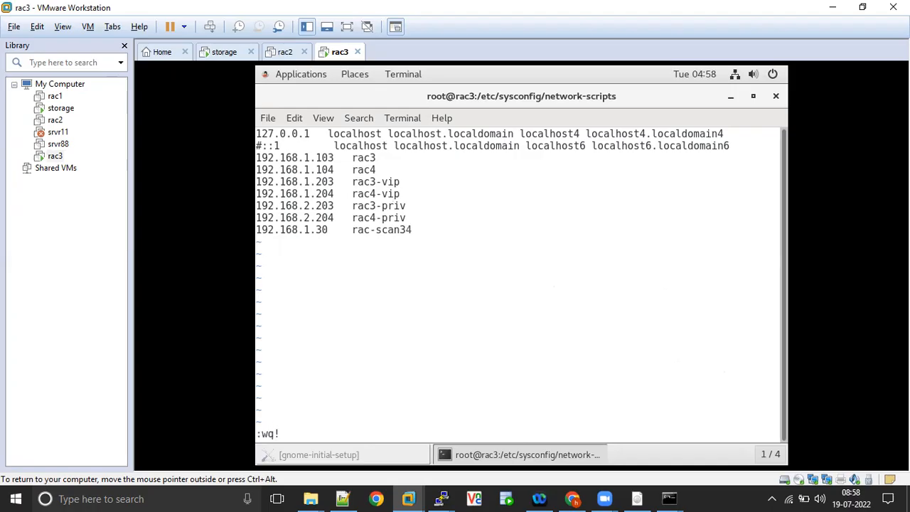
key(Return)
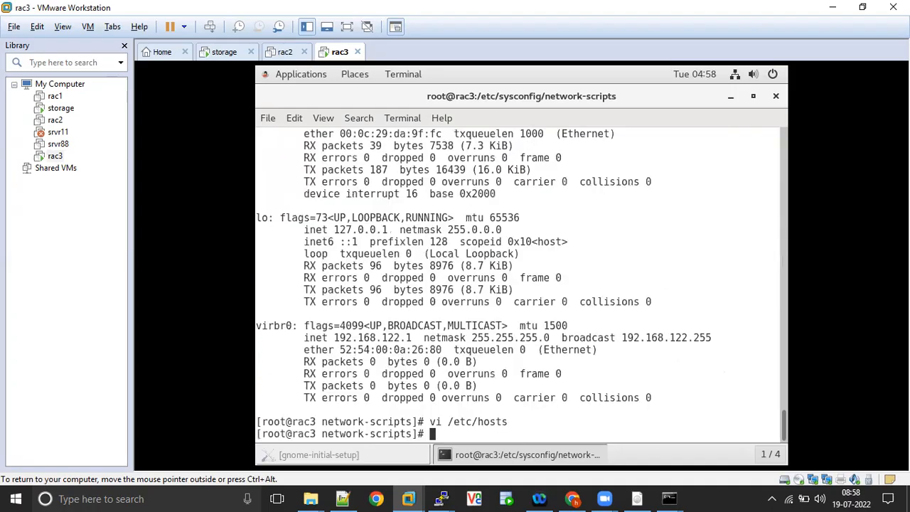
text(init 0)
key(Return)
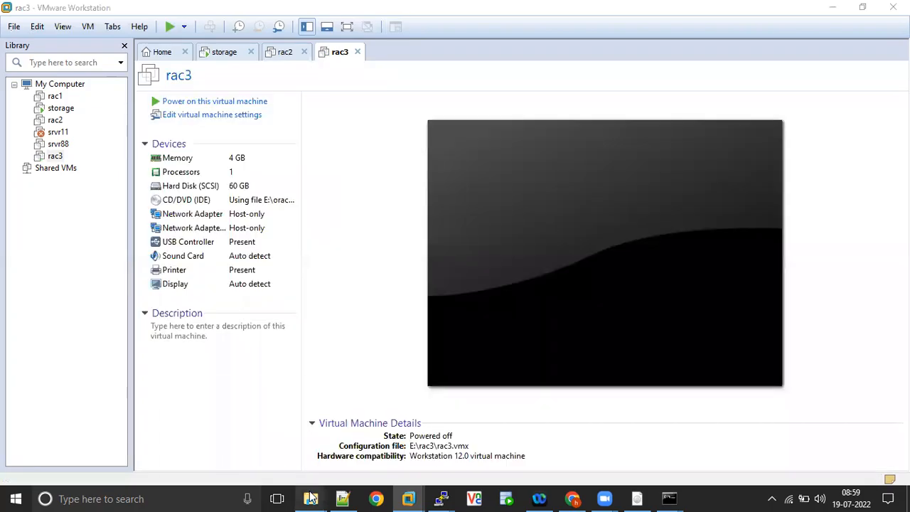
mouse_move(310, 498)
click(241, 433)
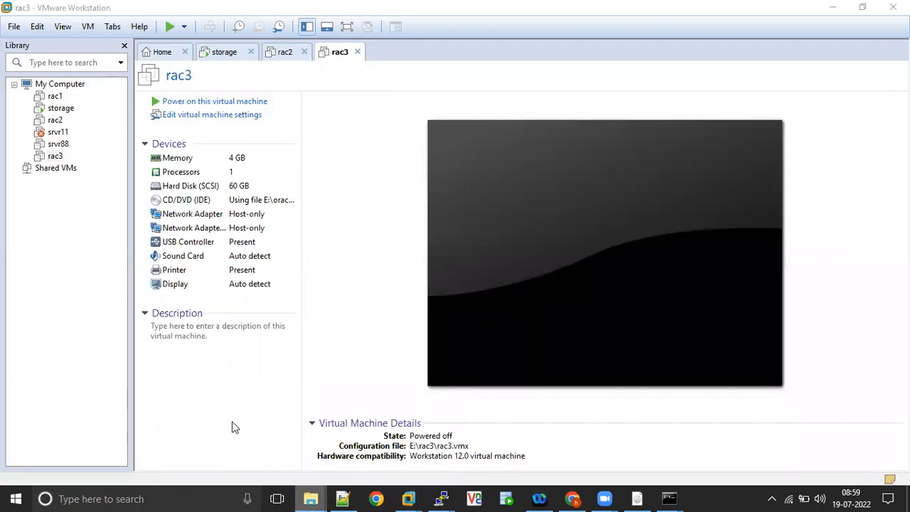
Open New Volume (E:) from This PC, peek into rac1_ovf, and scan the drive listing.
click(45, 322)
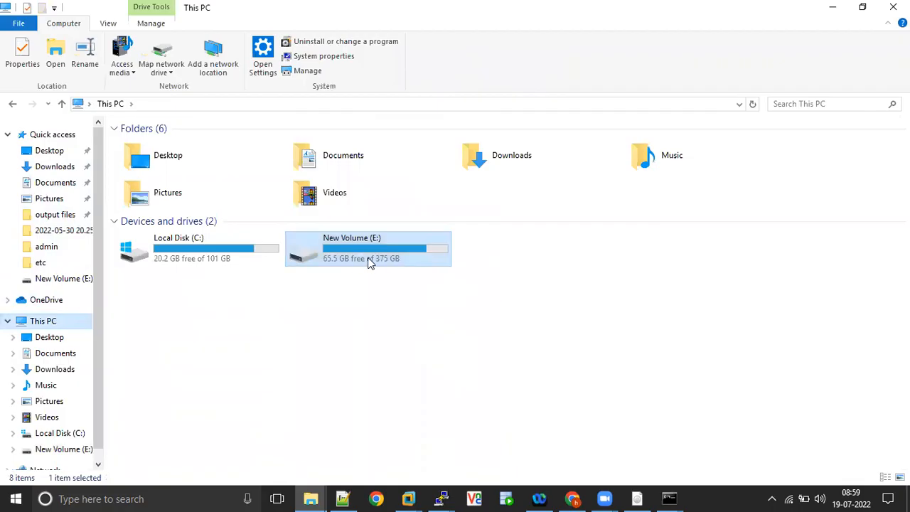
double_click(358, 261)
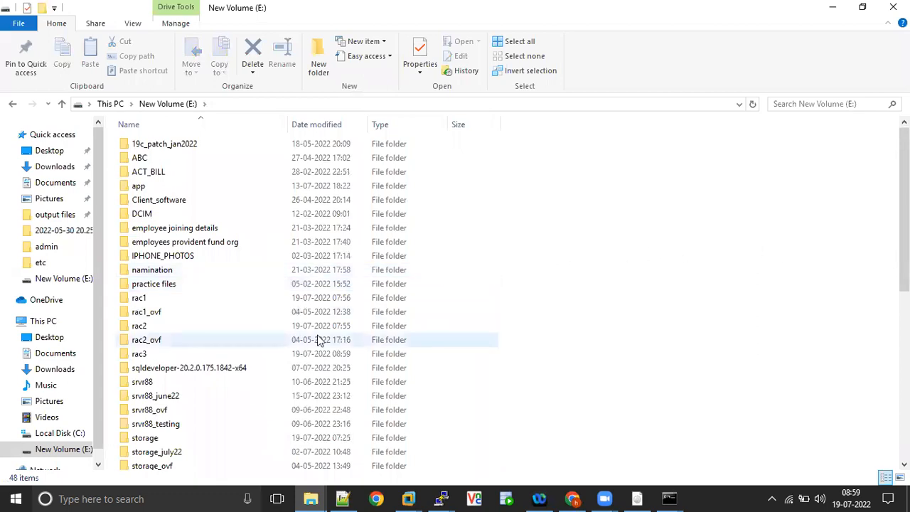
double_click(158, 314)
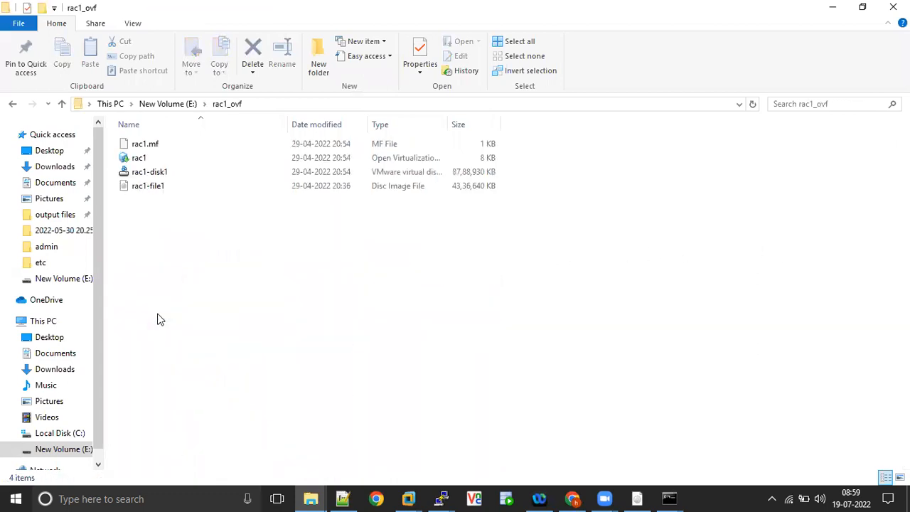
key(alt+Left)
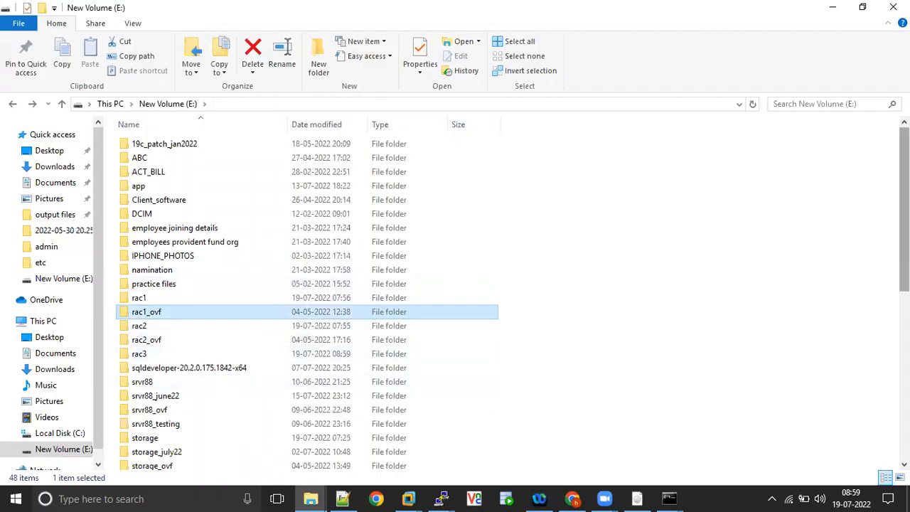
scroll(305, 298, down, 1)
scroll(511, 298, down, 7)
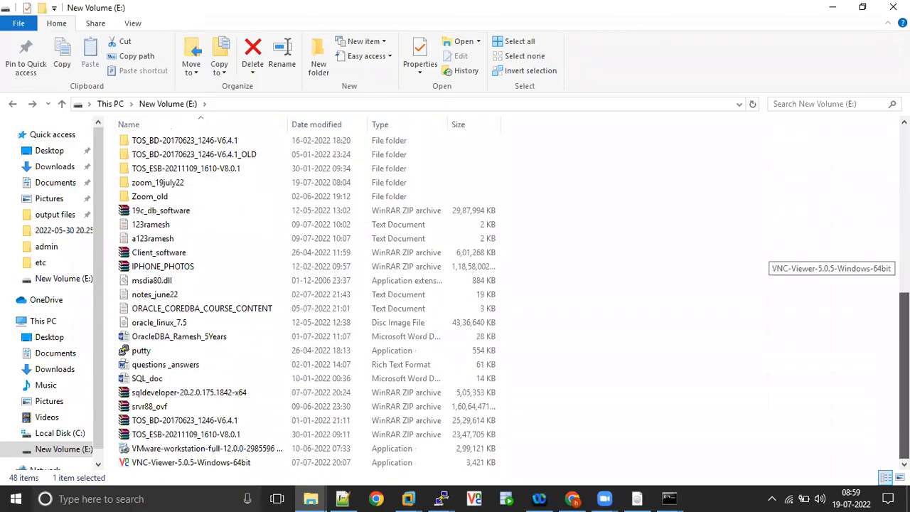
scroll(512, 299, up, 8)
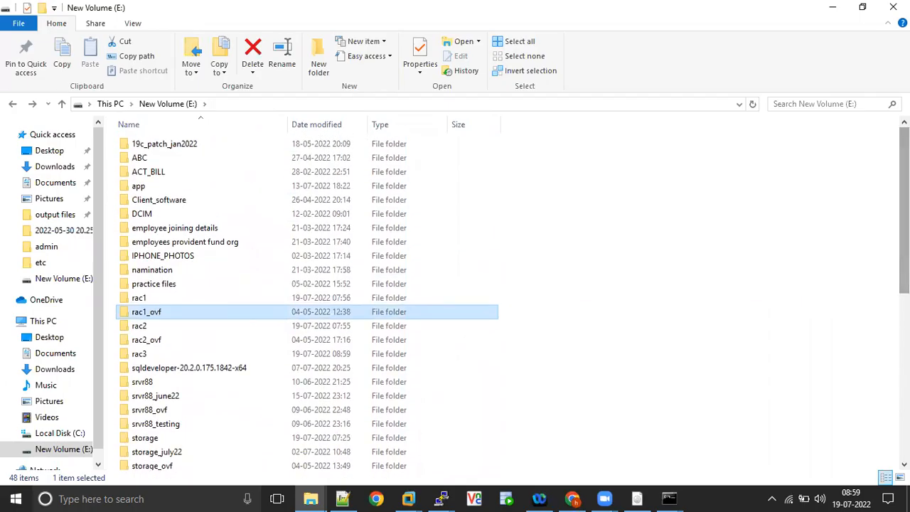
Inspect the srvr88 and srvr88_testing folders, returning to the E: listing each time.
click(147, 299)
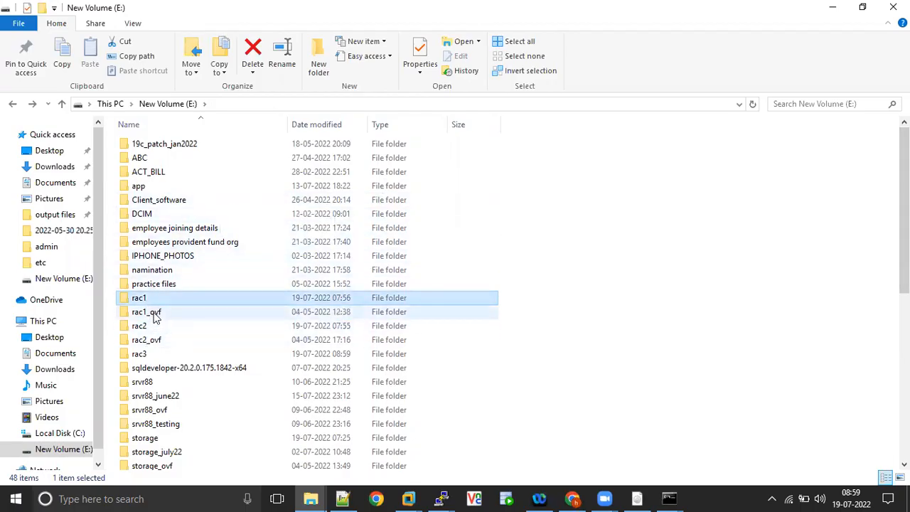
click(155, 315)
click(153, 339)
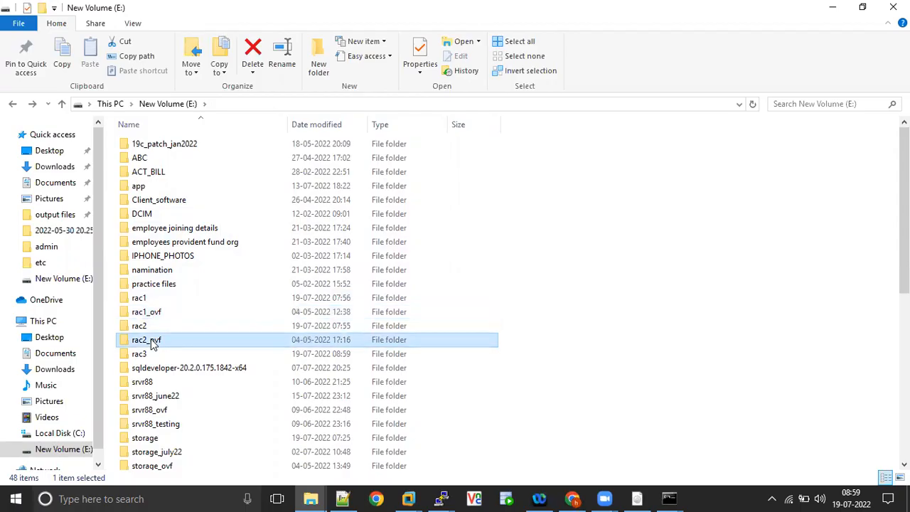
click(158, 368)
click(158, 382)
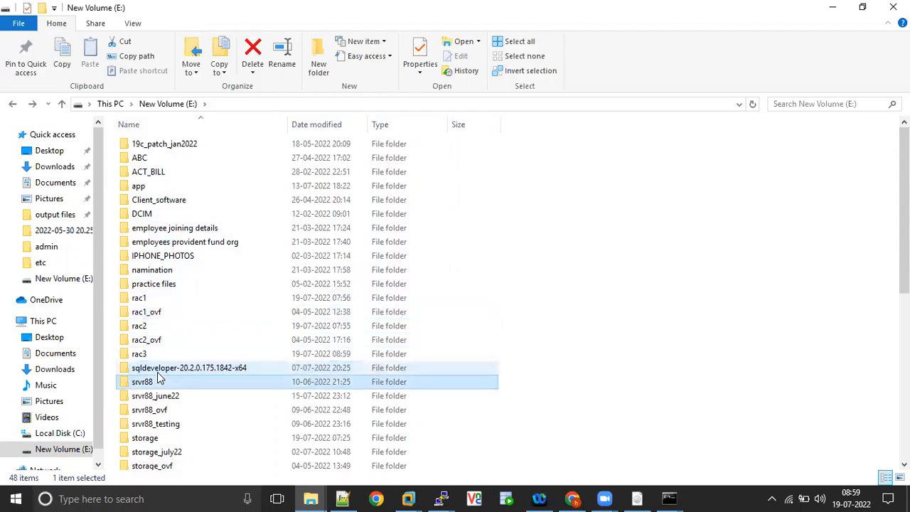
double_click(159, 381)
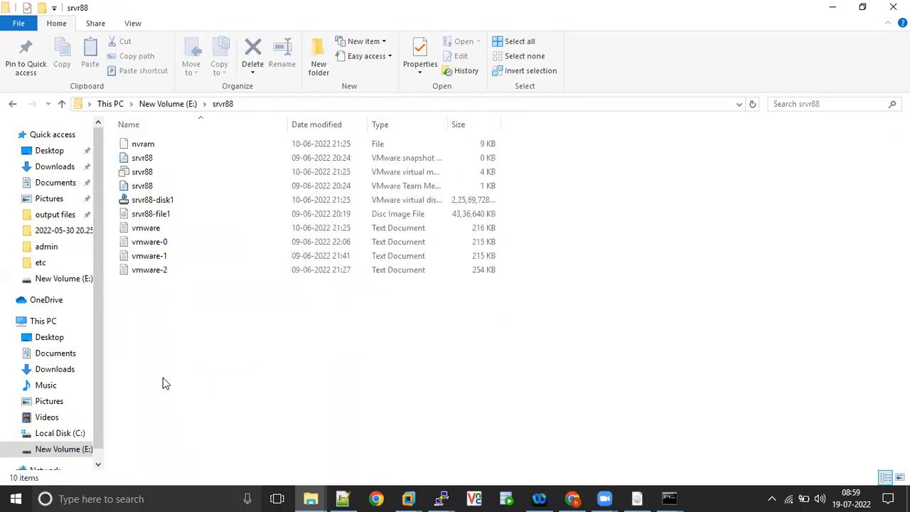
key(BackSpace)
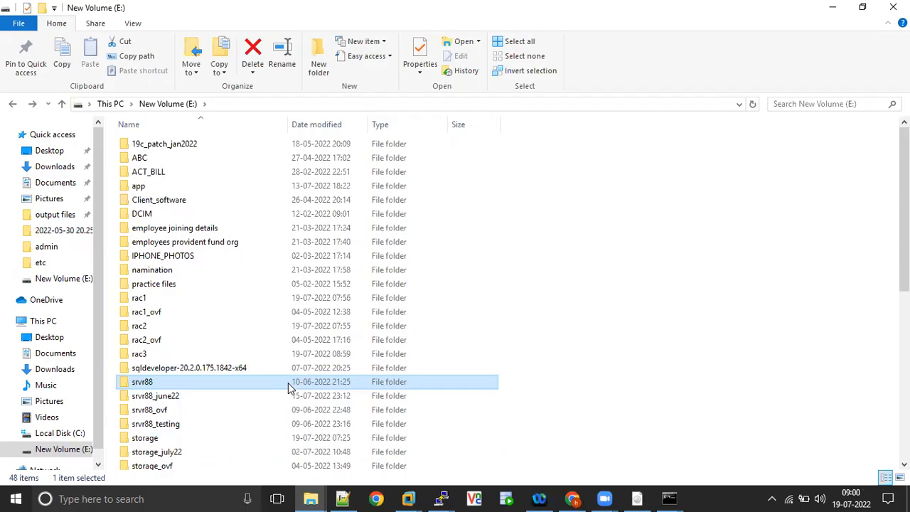
double_click(186, 425)
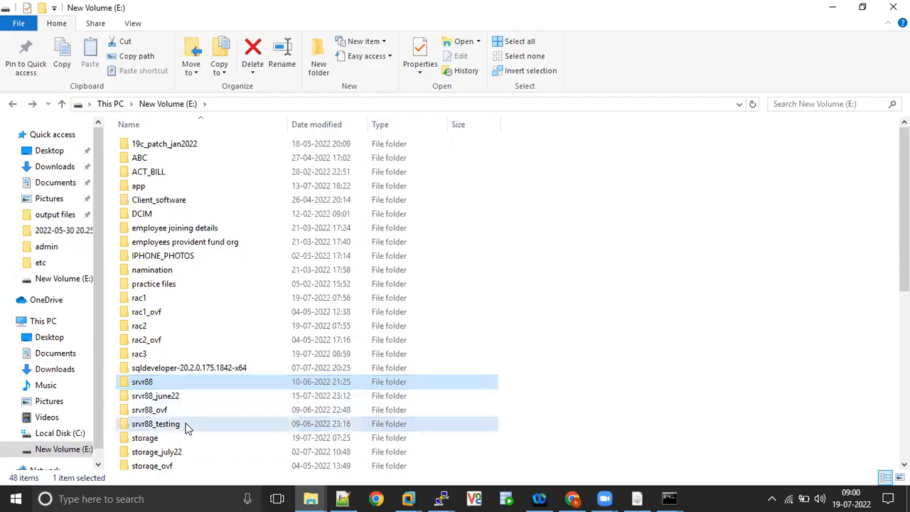
key(alt+Left)
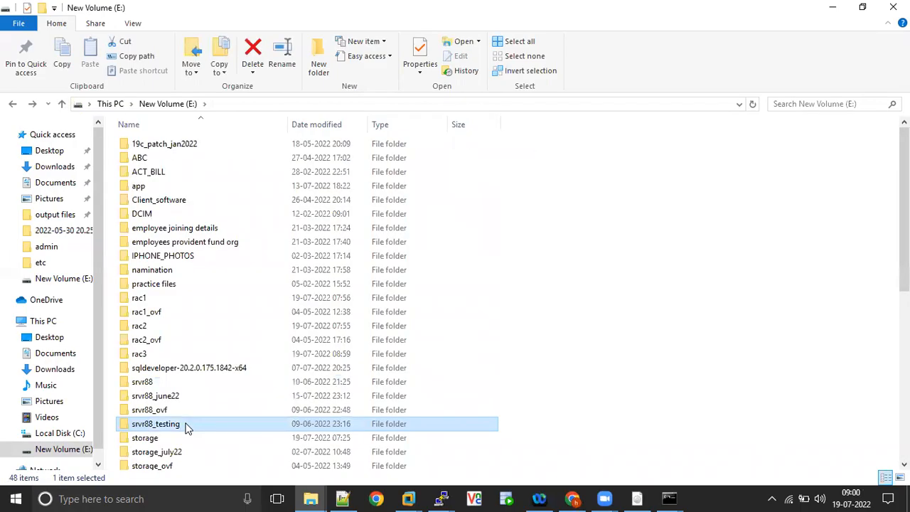
Permanently delete srvr88_testing and reopen the New Volume (E:) listing.
key(shift+Delete)
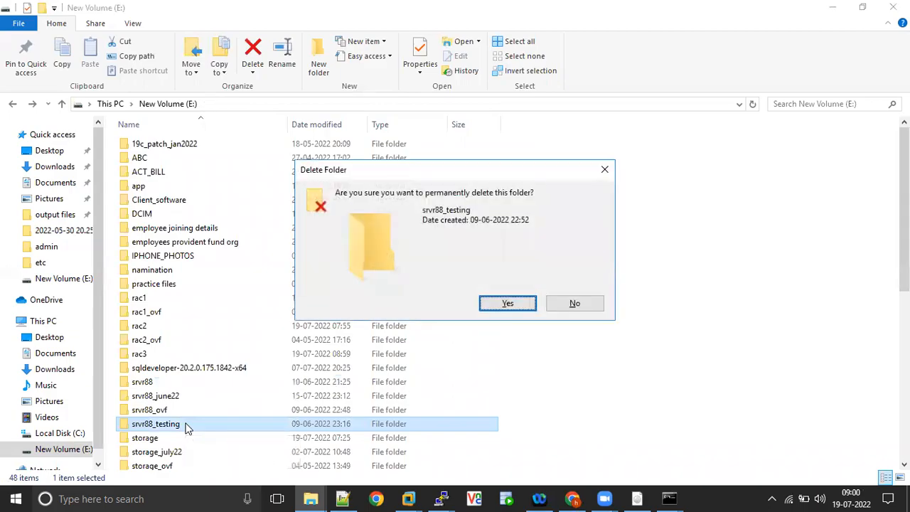
key(Return)
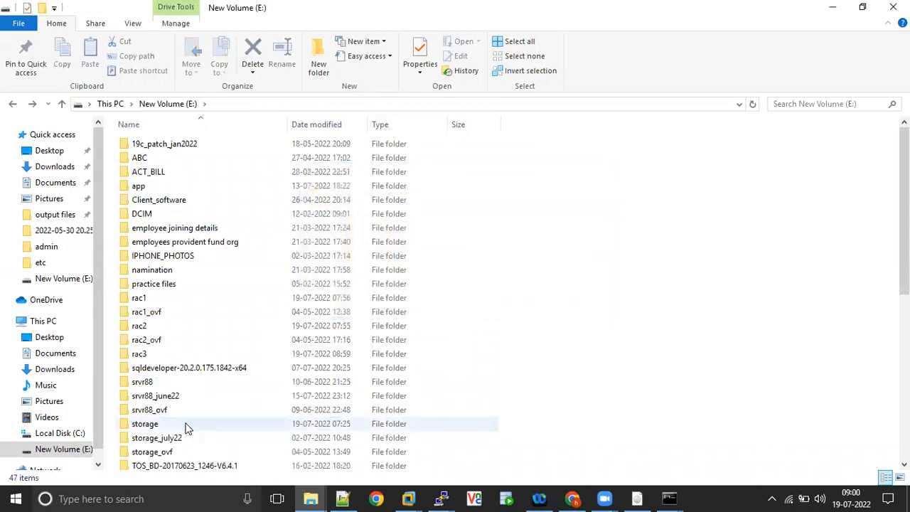
click(110, 103)
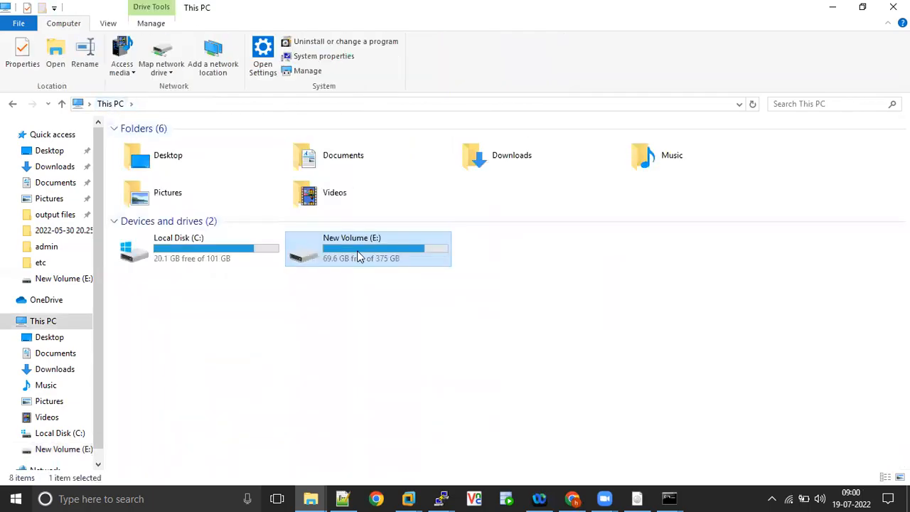
double_click(357, 257)
Select srvr88 for deletion, decline Filter Keys, then cancel the deletion to keep it.
click(171, 413)
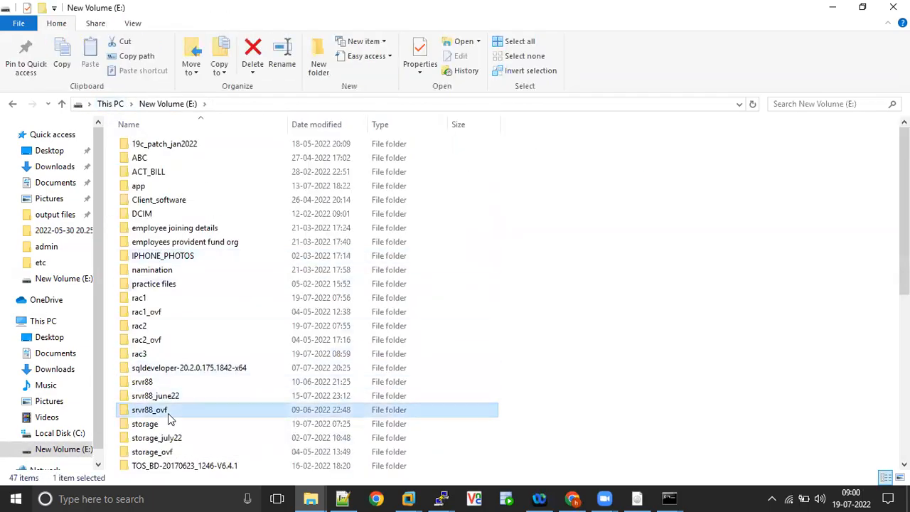
key(Down)
key(Down)
key(Down)
key(Down)
key(Down)
key(Down)
key(Up)
key(Up)
key(Up)
key(Up)
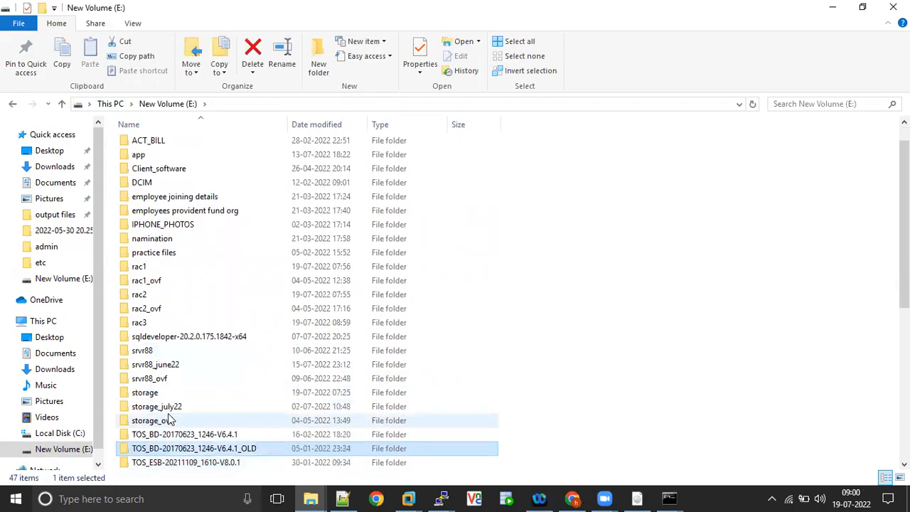
key(Up)
key(Up)
key(Up)
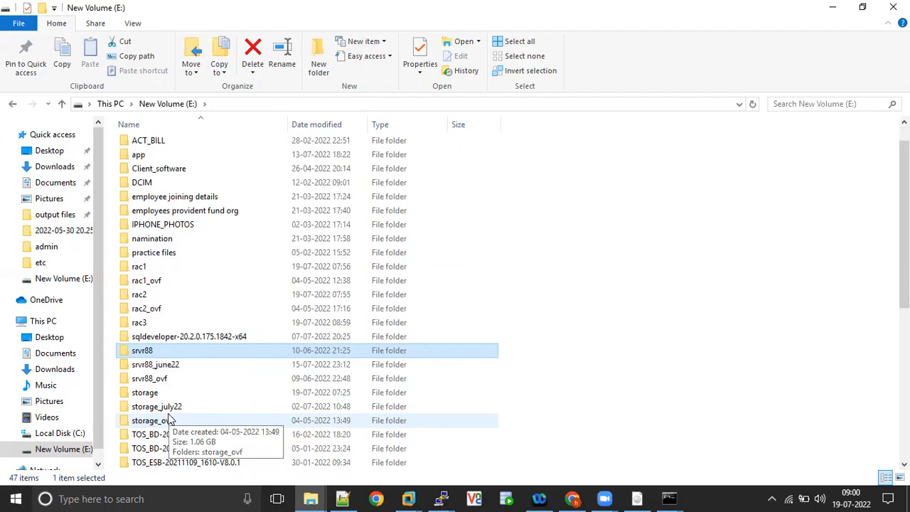
key(shift)
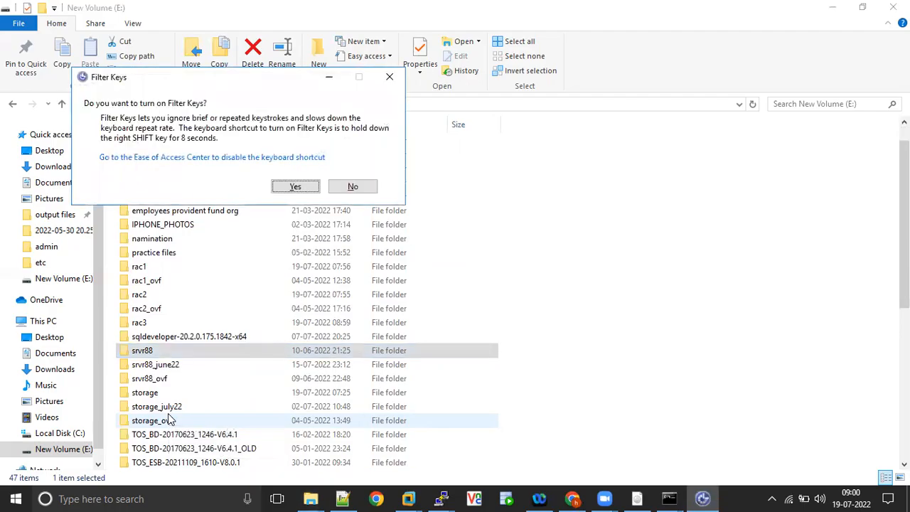
click(350, 186)
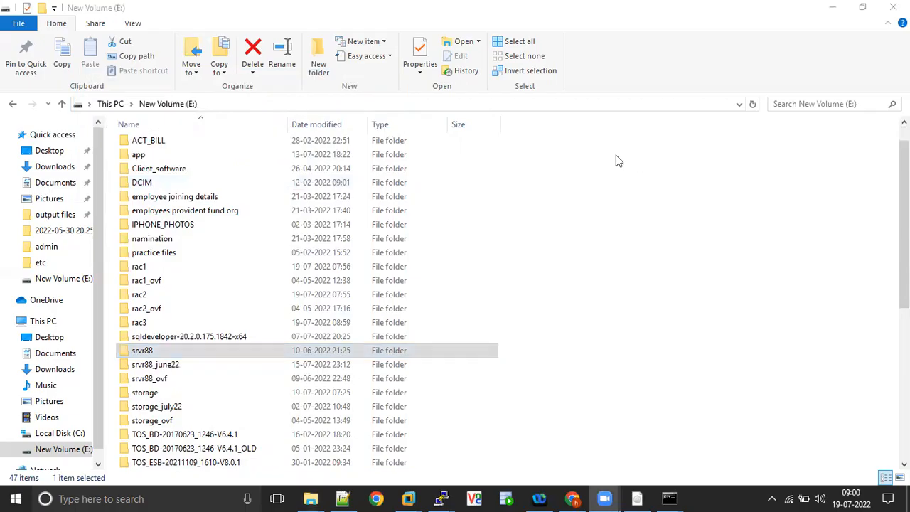
key(shift+Delete)
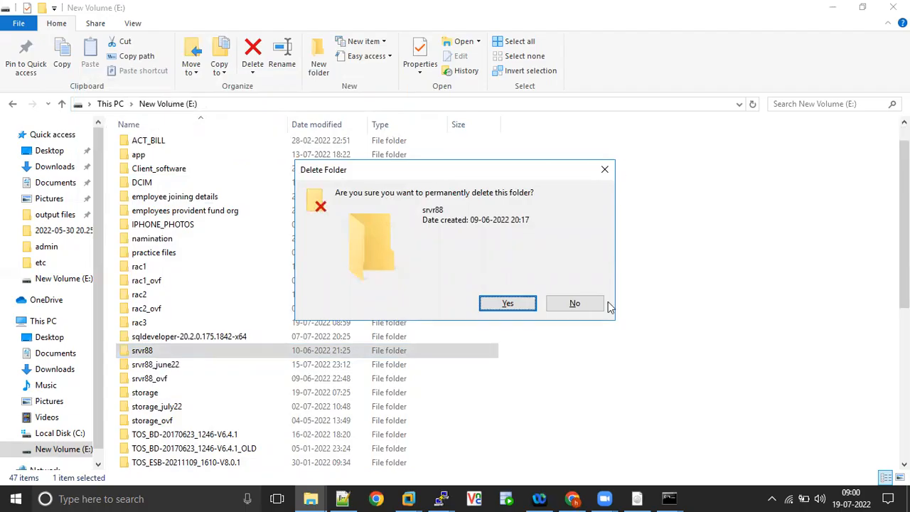
click(578, 304)
Start cloning rac3 from its current state as a full clone.
key(alt+Tab)
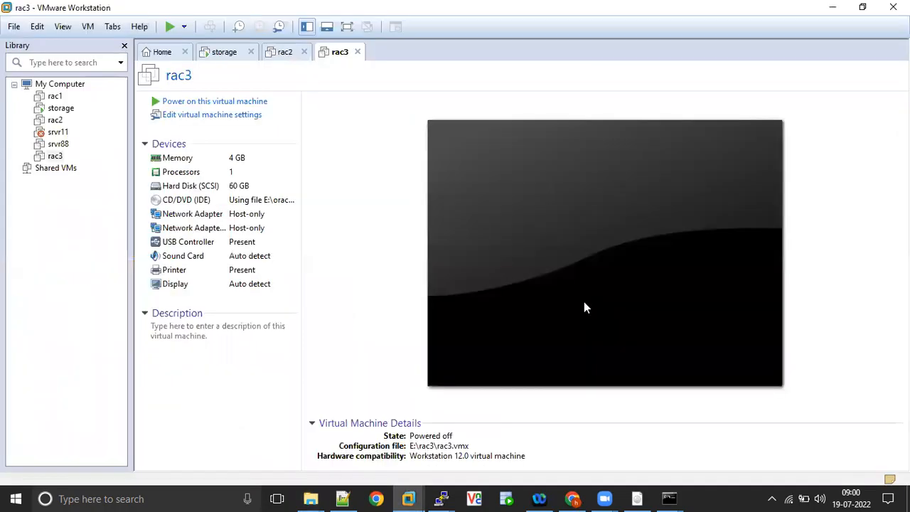
right_click(335, 57)
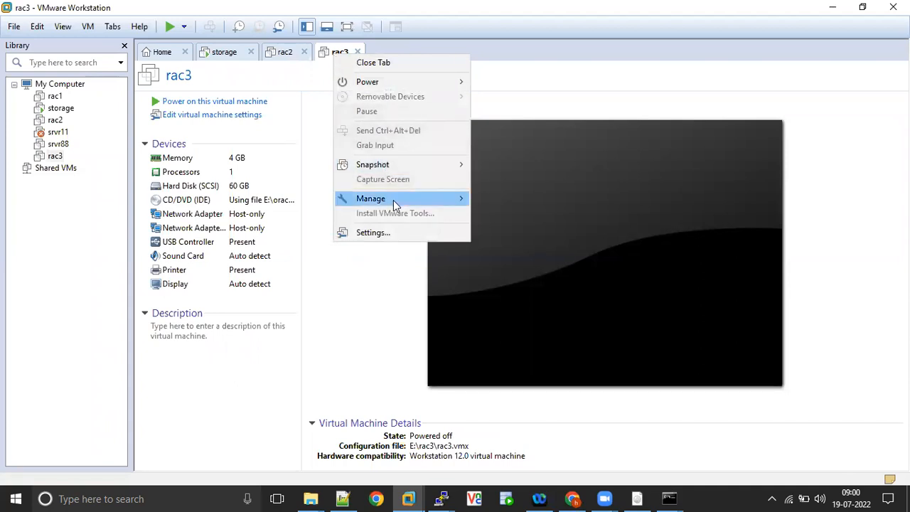
mouse_move(393, 199)
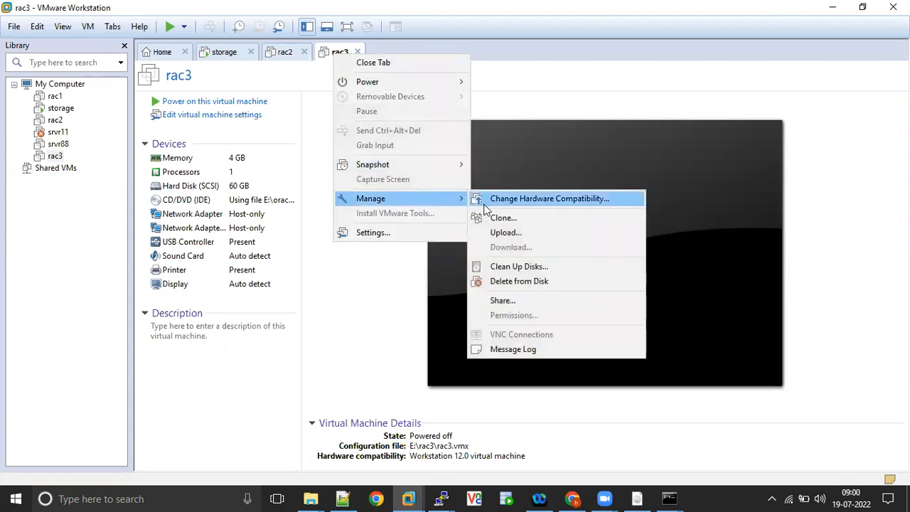
click(500, 219)
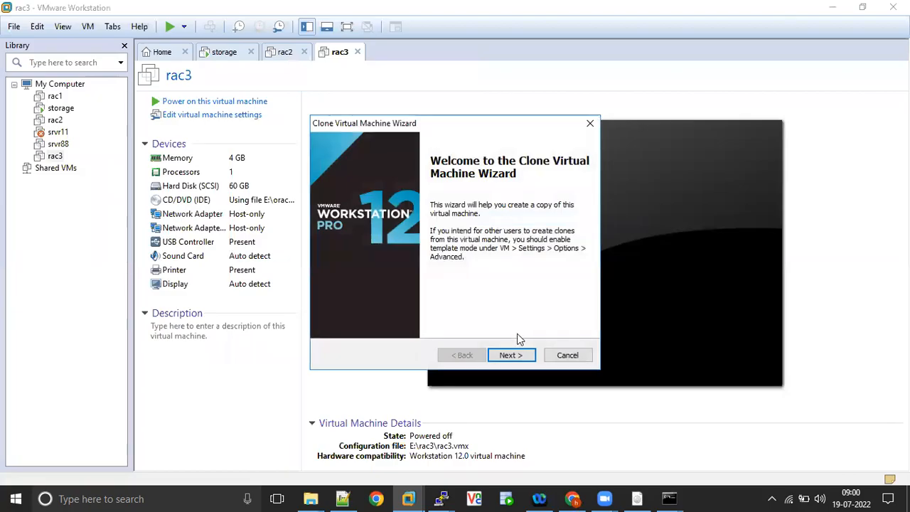
click(509, 355)
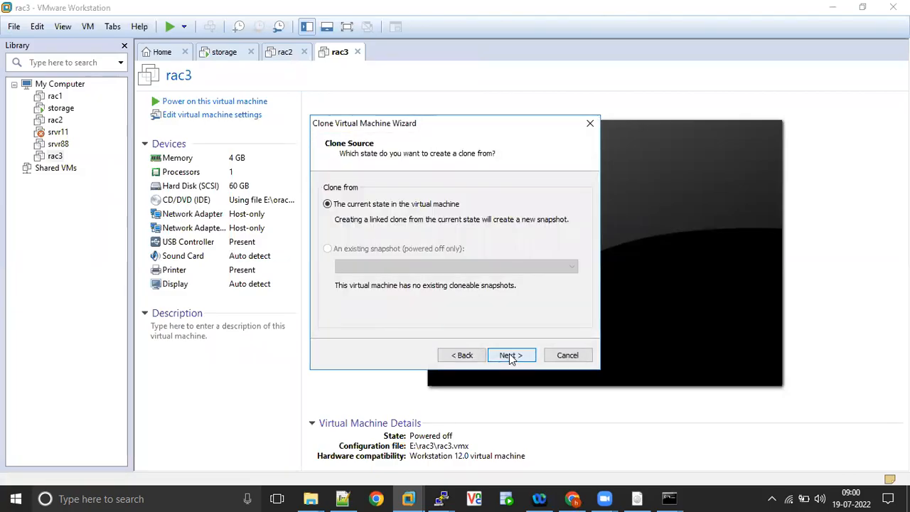
click(509, 355)
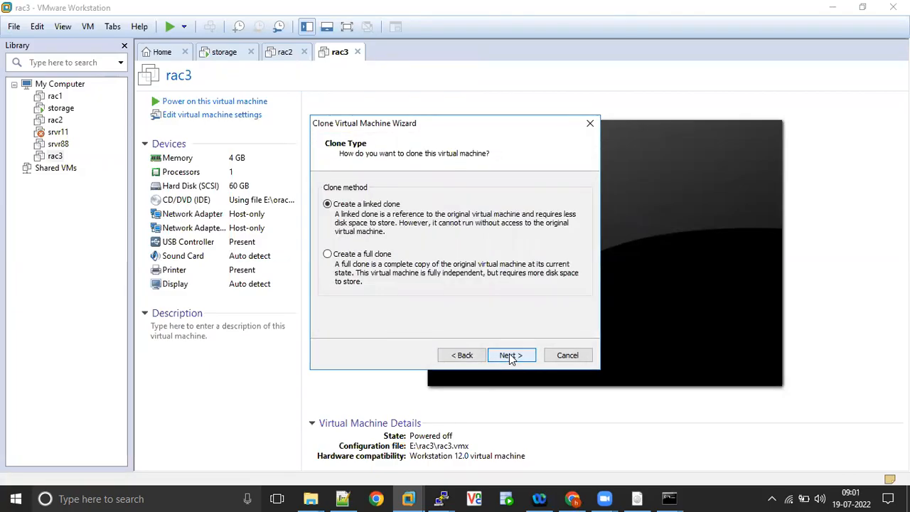
click(370, 256)
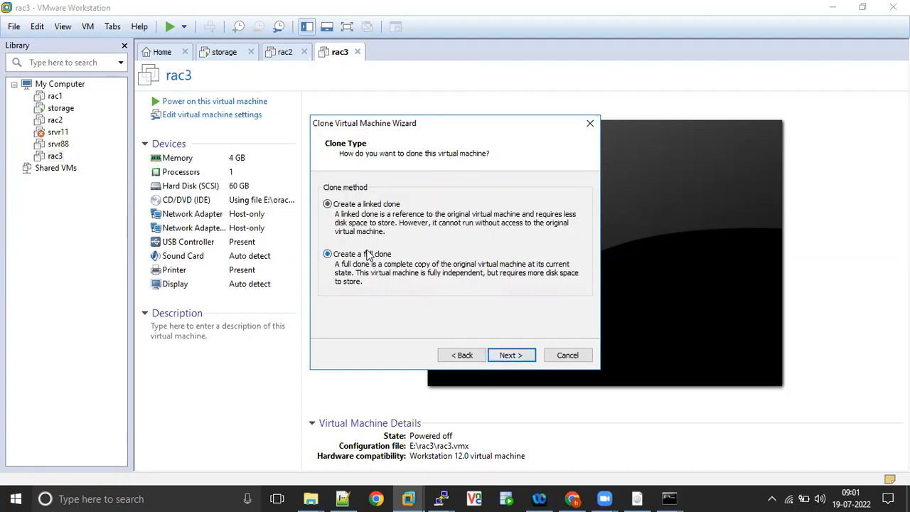
click(509, 354)
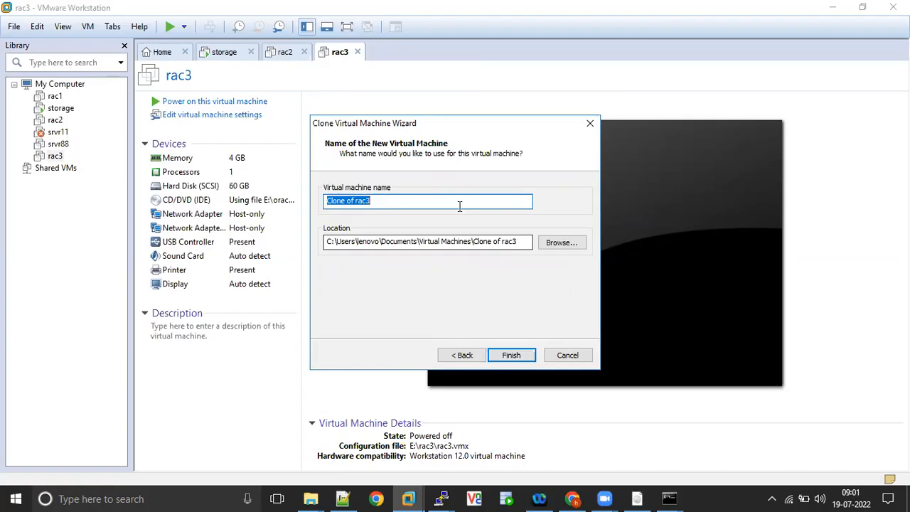
Name the clone rac4, store it in a new E:\rac4 folder, and finish the clone.
text(rac4)
click(572, 242)
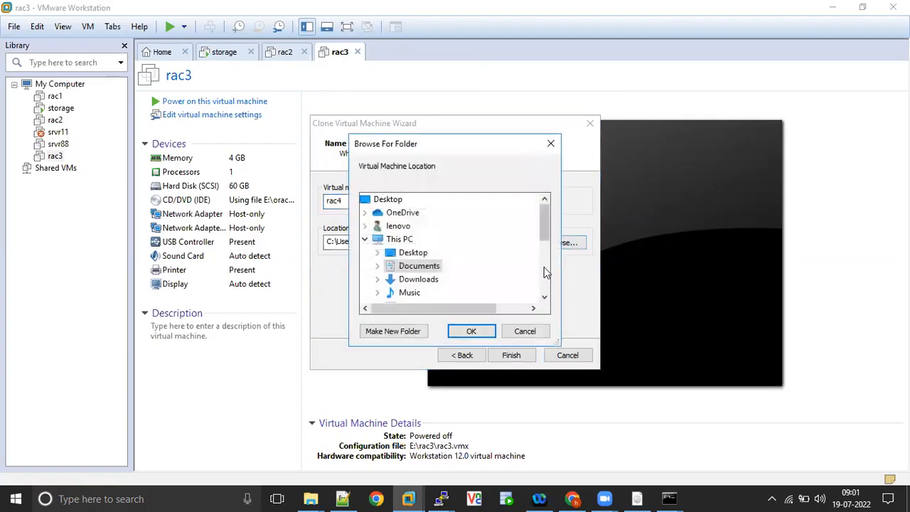
click(547, 284)
click(547, 284)
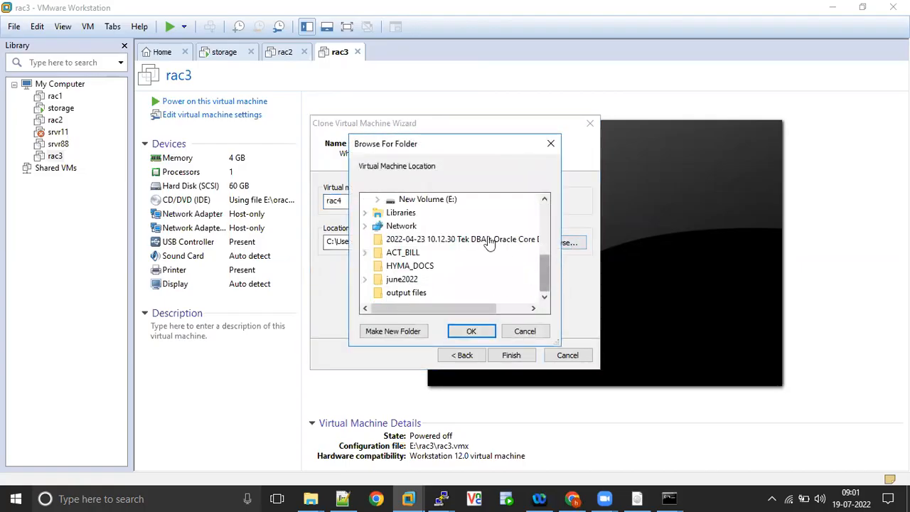
click(451, 199)
click(392, 332)
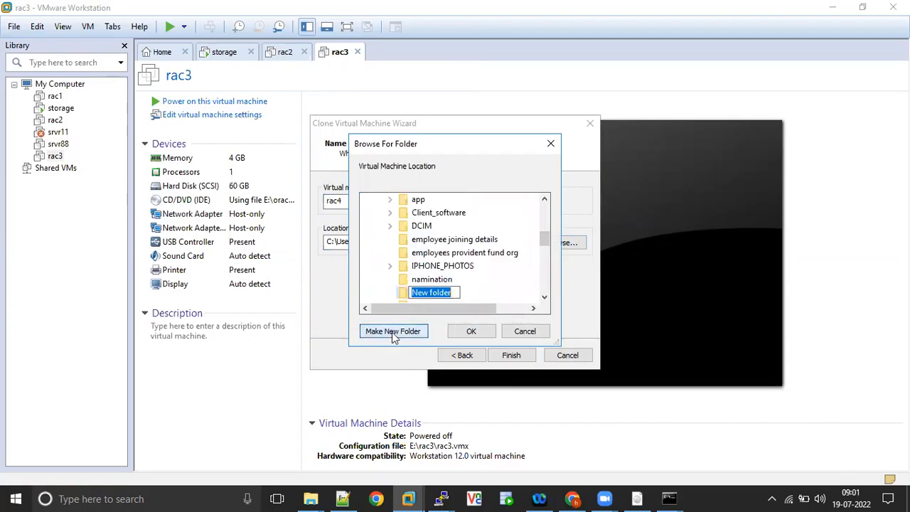
text(rac4)
click(444, 301)
click(480, 331)
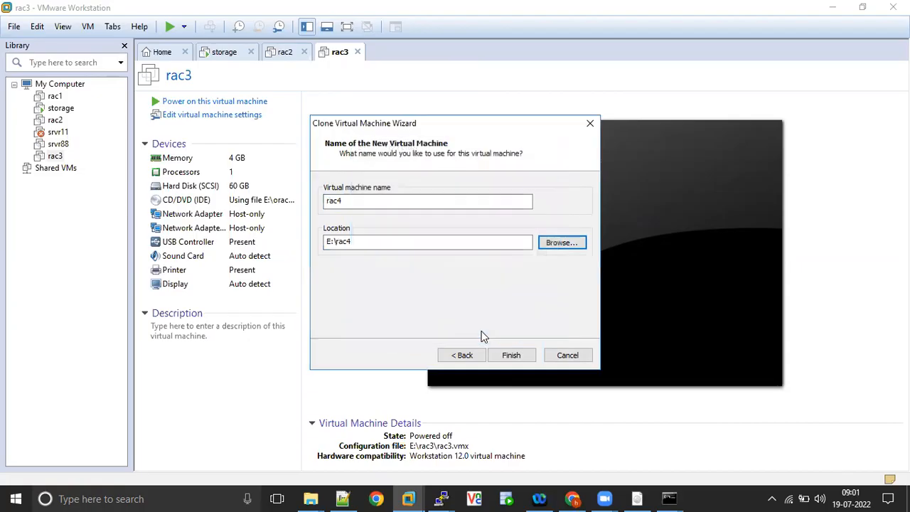
click(511, 354)
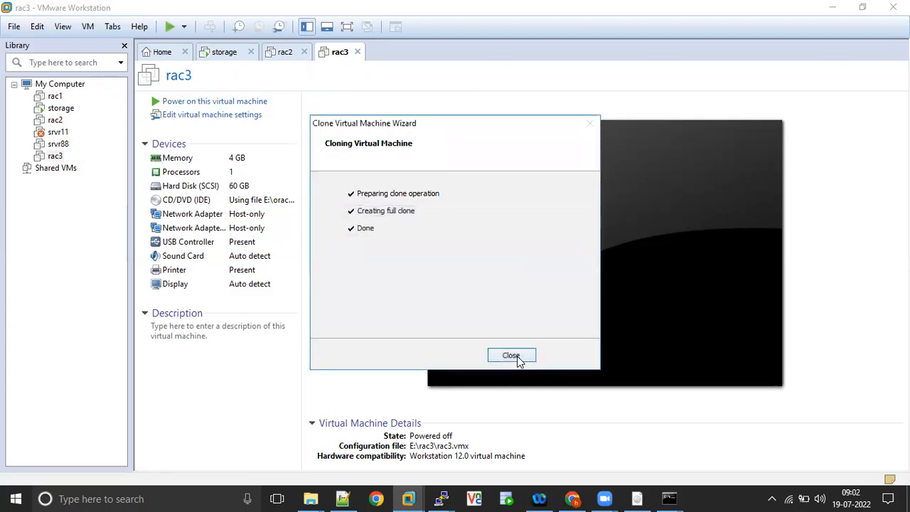
click(511, 355)
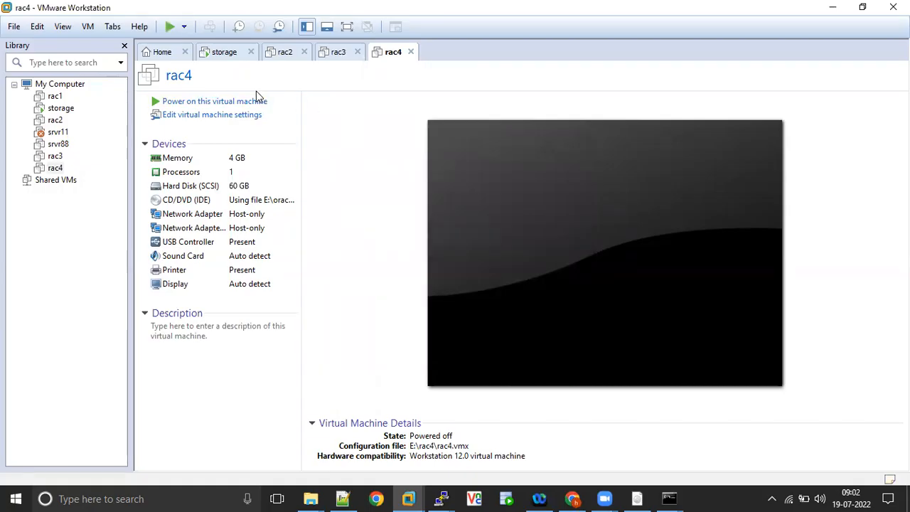
Power on rac4, dismiss the removable devices hint, and sign in as root with its password.
click(244, 103)
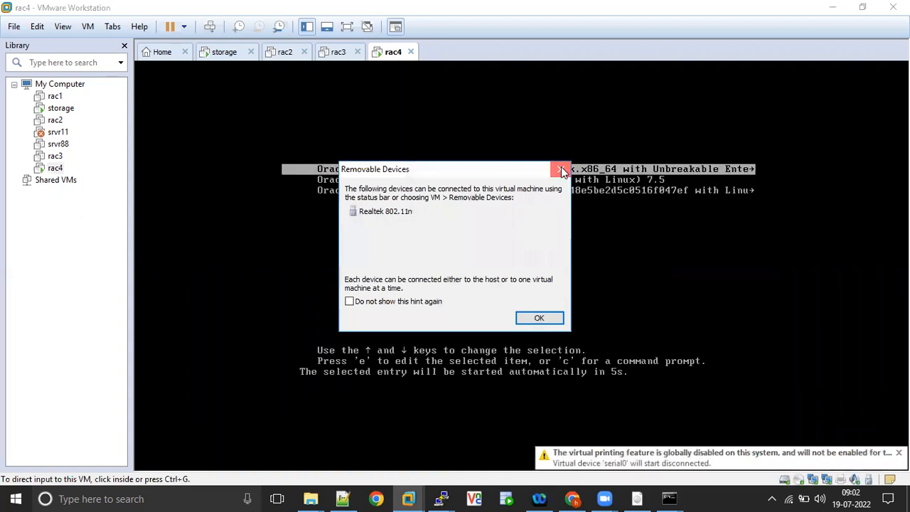
click(561, 168)
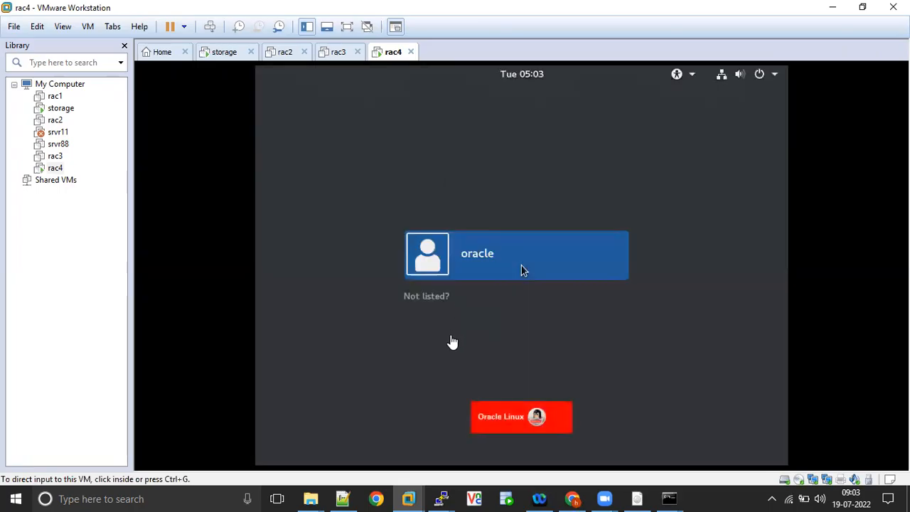
click(437, 319)
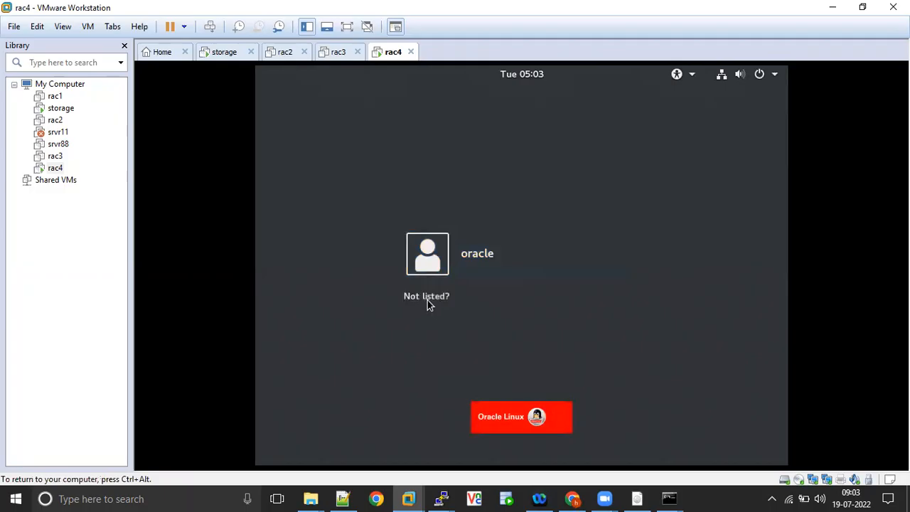
click(428, 299)
text(root)
key(Return)
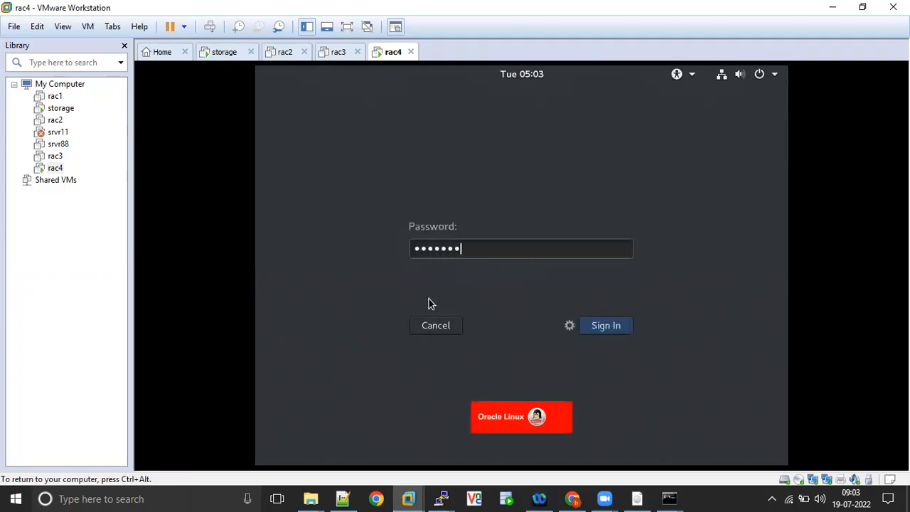
key(Return)
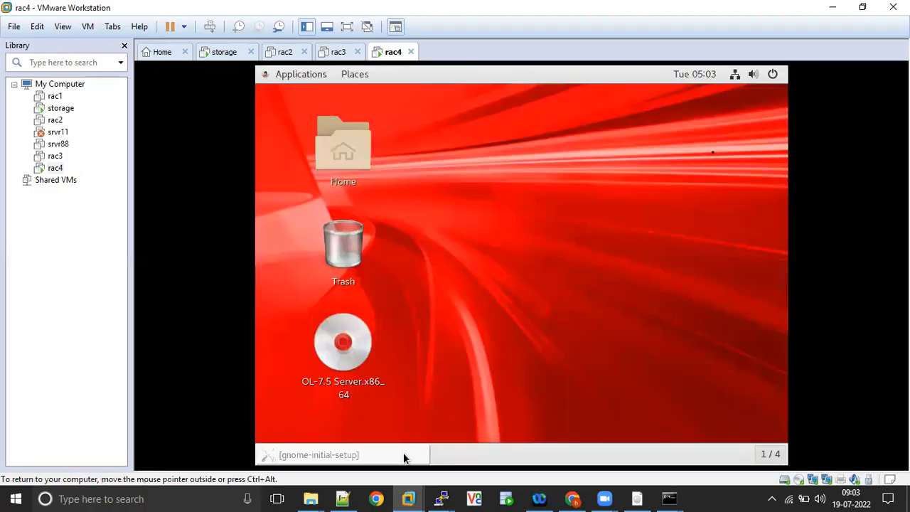
Open a terminal in rac4 and edit /etc/hostname in vi to read rac4.
right_click(482, 204)
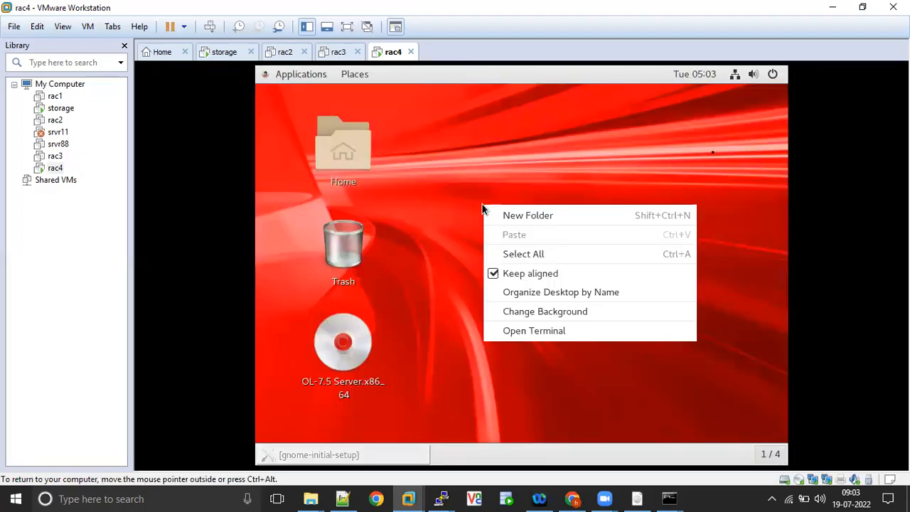
click(529, 330)
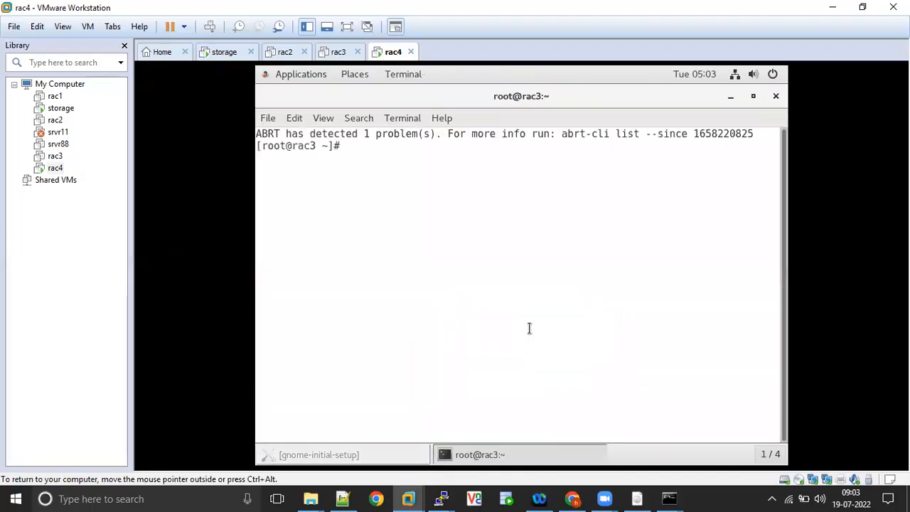
key(Return)
key(Return)
key(Return)
text(v)
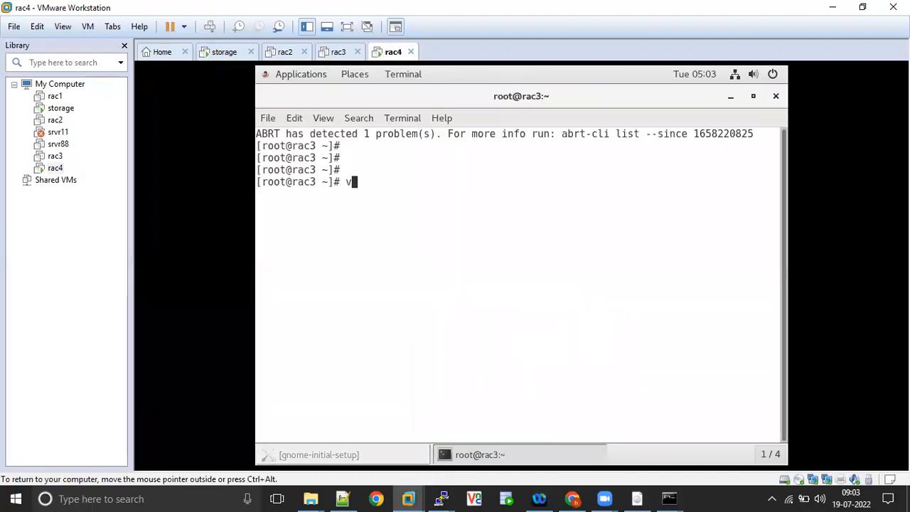
text(i /etc/)
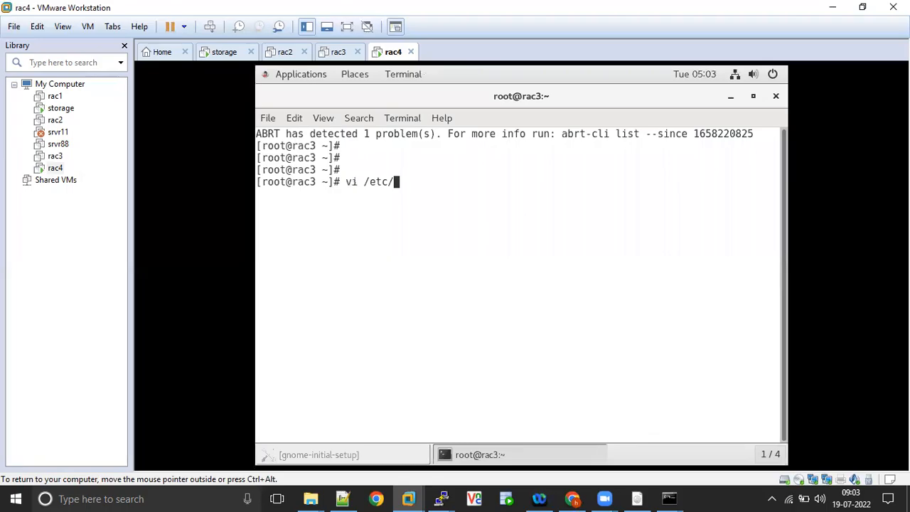
text(hostname)
key(Return)
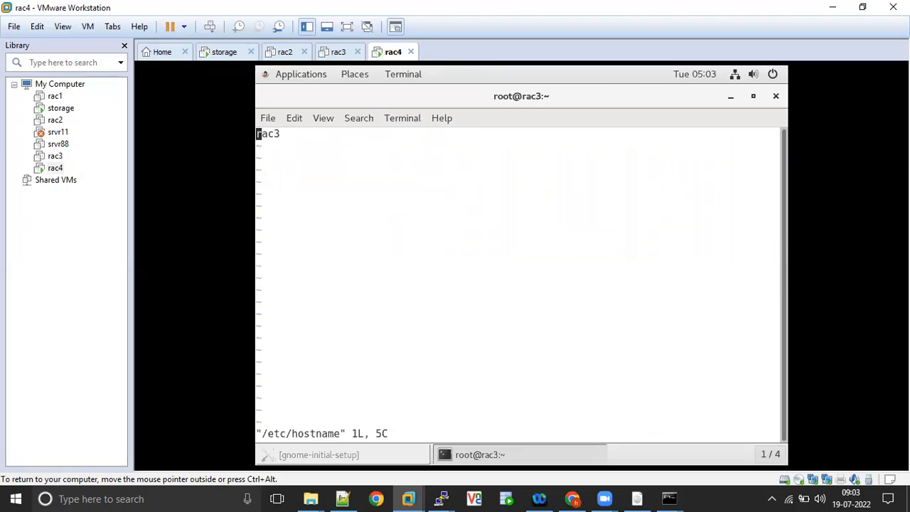
key(Right)
key(Right)
key(Right)
text(s)
text(4)
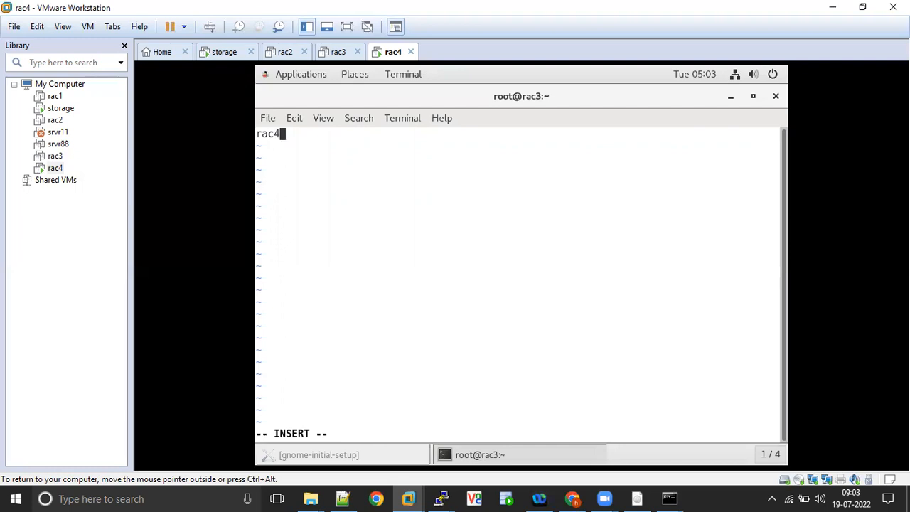
key(Escape)
text(:wq)
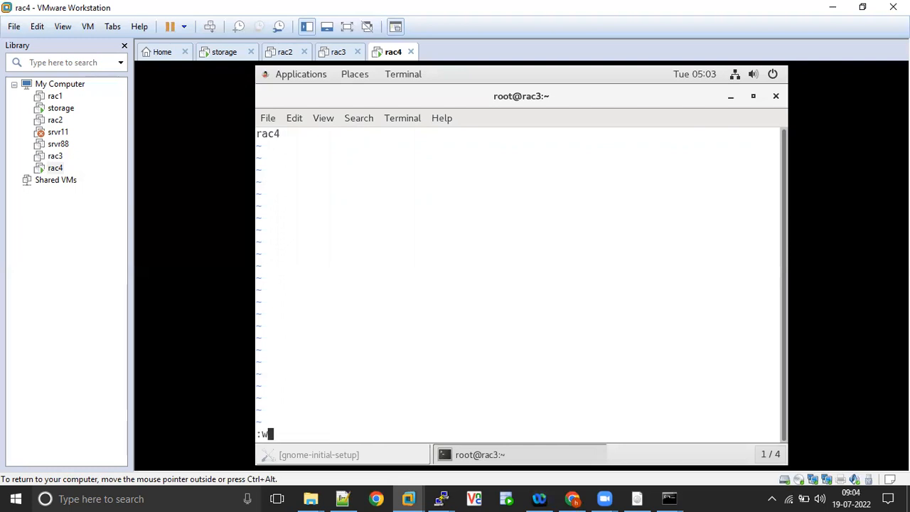
key(Return)
key(Return)
key(Return)
text(vi /etc/)
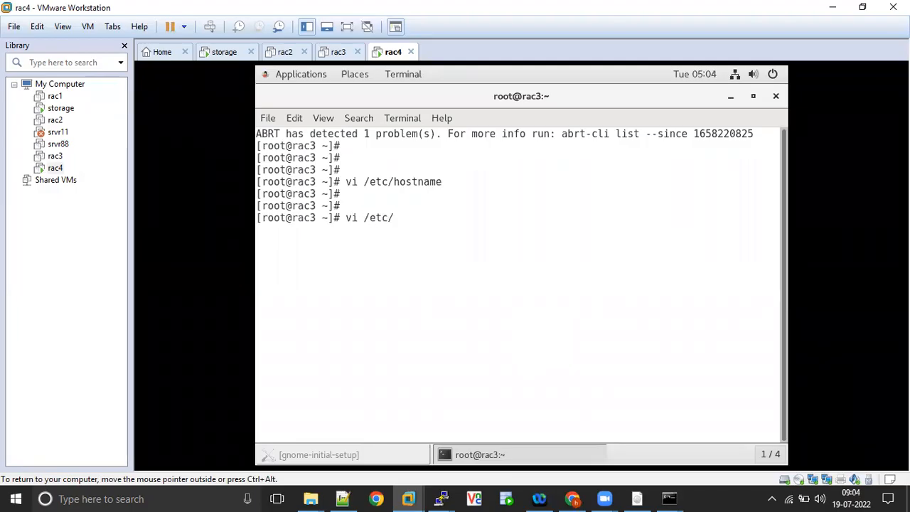
text(sysconfig/network)
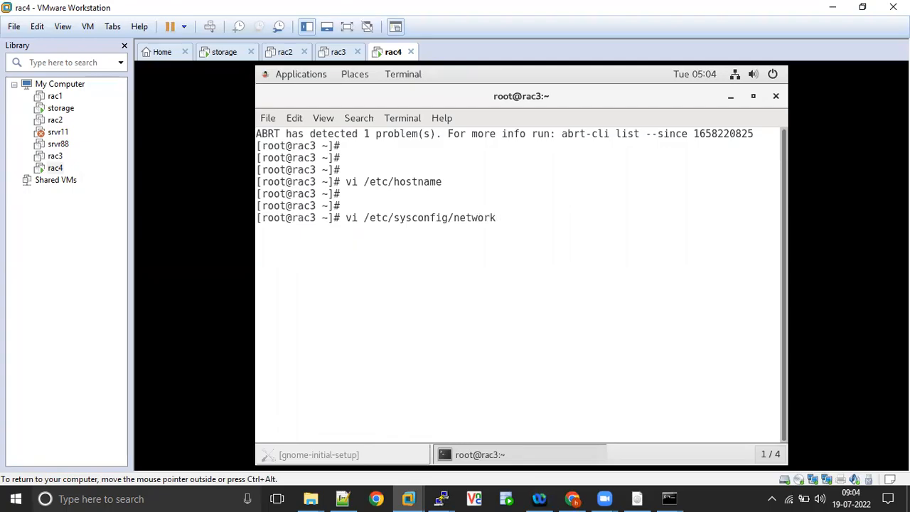
text(-)
Change IPADDR in ifcfg-ens33 to 192.168.1.104 and save it.
key(Tab)
text(ifc)
key(Tab)
text(ens3)
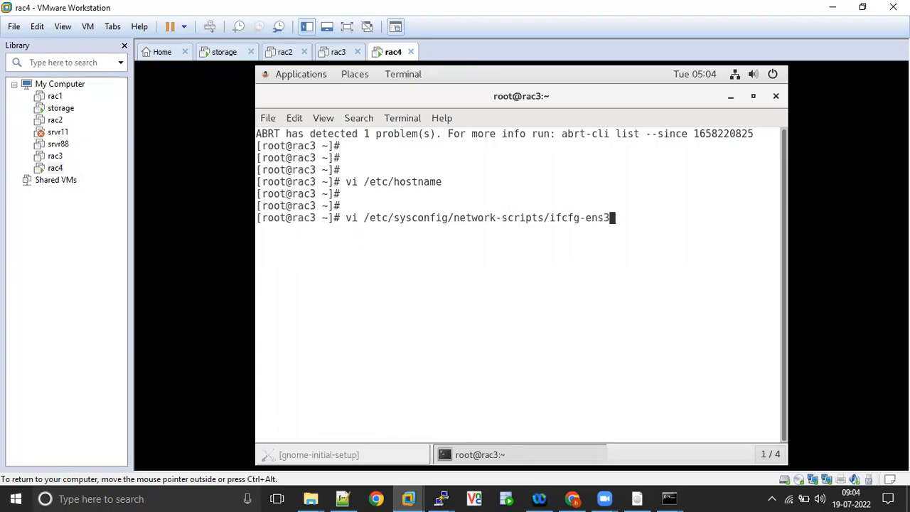
text(3)
key(Return)
key(Down)
key(Down)
key(Down)
key(Down)
key(Down)
key(Down)
key(Down)
key(Down)
key(Down)
key(Down)
key(Down)
key(Down)
key(Down)
key(Down)
key(Right)
key(Right)
key(Right)
key(Right)
key(Right)
key(Right)
key(Right)
key(Right)
key(Right)
key(Right)
key(Right)
key(Right)
key(Right)
key(Right)
key(Right)
key(Right)
key(Right)
key(Right)
key(Right)
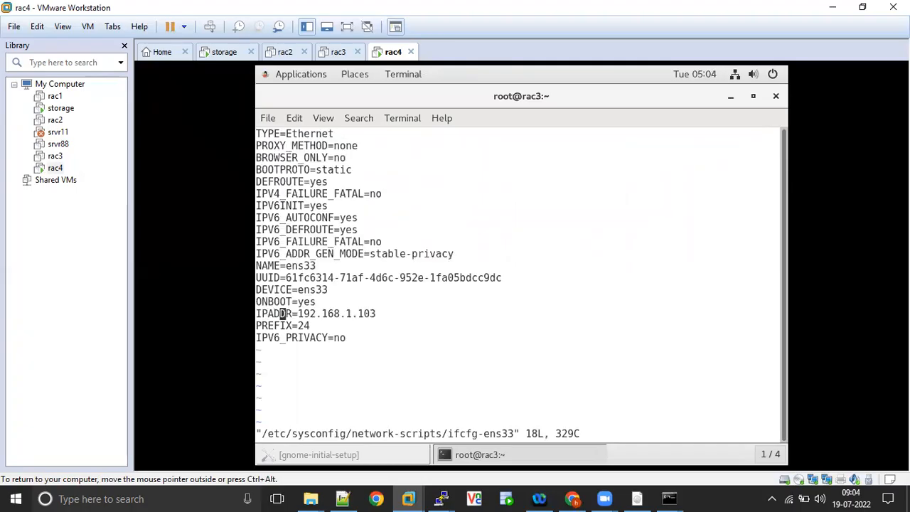
key(i)
key(Right)
key(BackSpace)
text(4)
key(Escape)
text(:wq!)
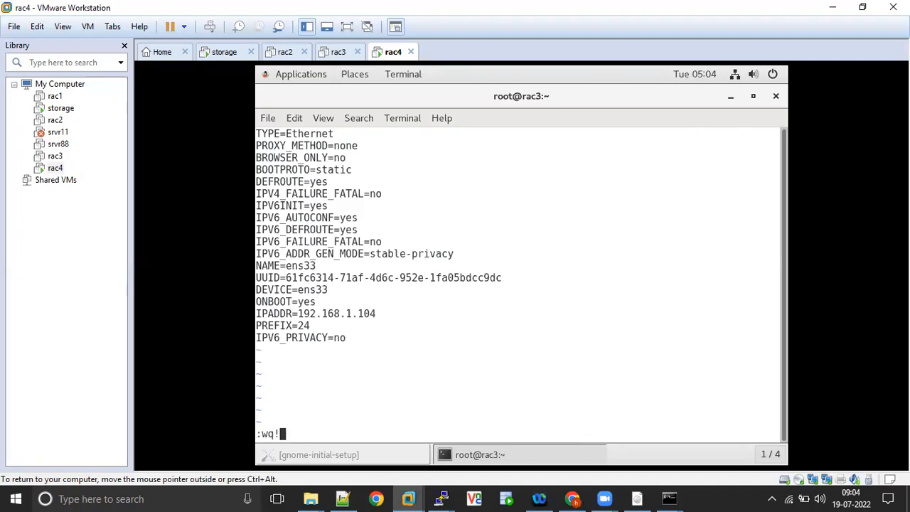
key(Return)
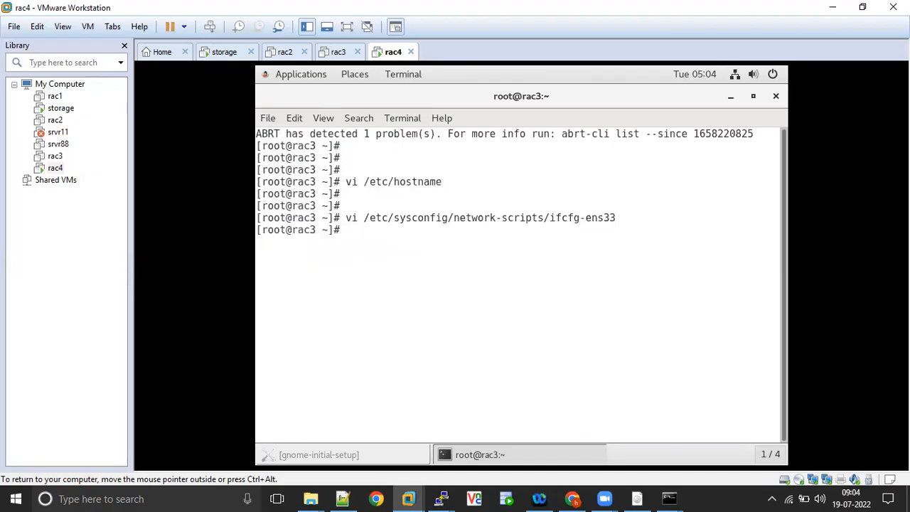
Change IPADDR in ifcfg-ens34 to 192.168.2.204 and save it.
key(Up)
text(4)
key(Return)
key(Down)
key(Down)
key(Down)
key(Down)
key(Down)
key(Down)
key(Down)
key(Down)
key(Down)
key(Down)
key(Down)
key(Down)
key(Down)
key(Down)
key(Down)
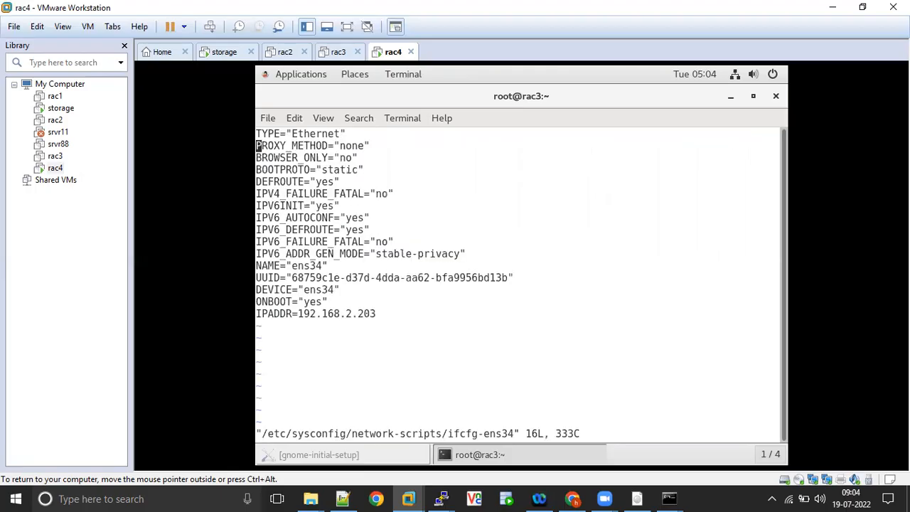
key(Right)
key(Right)
key(Right)
key(Right)
key(Right)
key(Right)
key(Right)
key(Right)
key(Right)
key(Right)
key(Right)
key(Right)
key(Right)
key(Right)
key(Right)
key(Right)
key(Right)
key(Right)
key(Right)
key(i)
key(Delete)
text(4)
key(Escape)
text(:wq!)
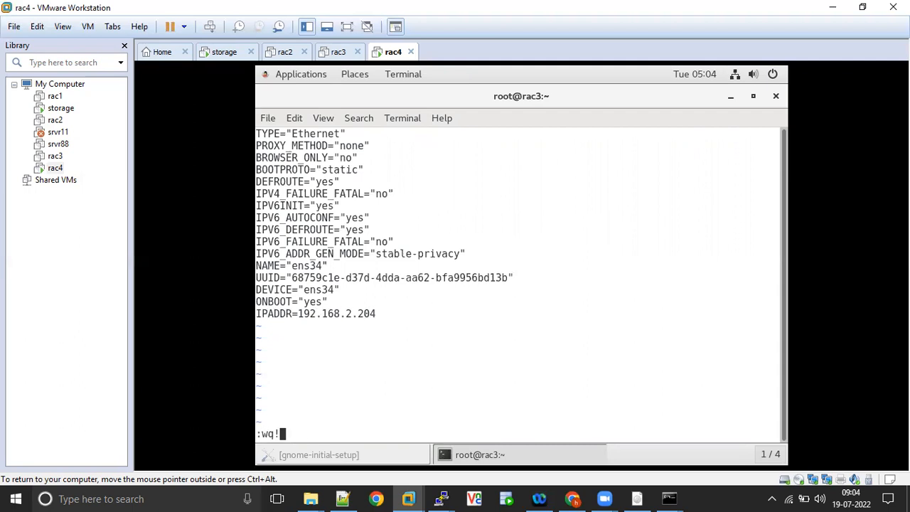
key(Return)
Print /etc/hosts and check the rac3/rac4 public, vip, priv and rac-scan34 entries.
text(cat )
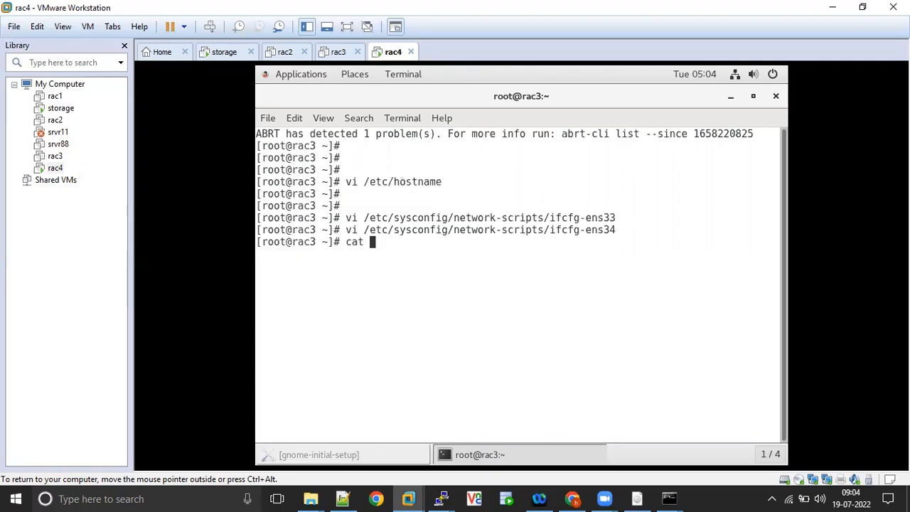
text(/etc/hposts)
key(BackSpace)
key(BackSpace)
key(BackSpace)
key(BackSpace)
key(BackSpace)
text(osts)
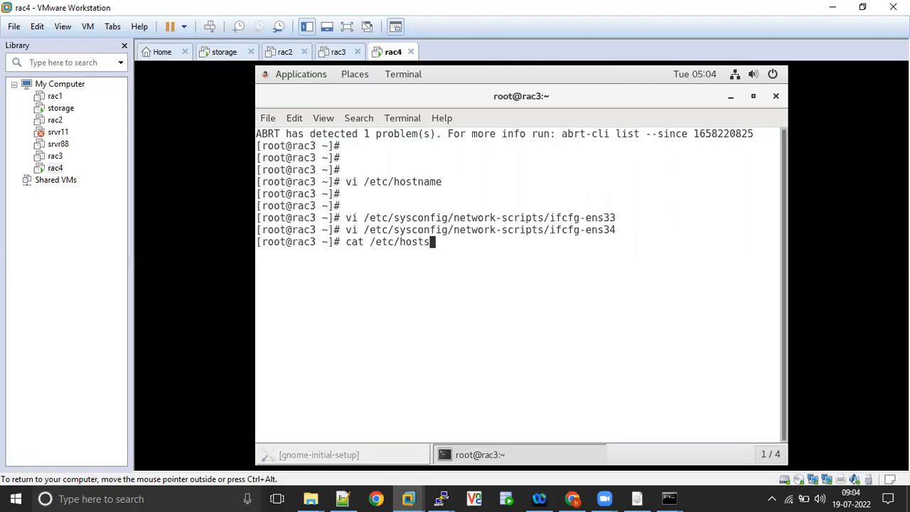
key(Return)
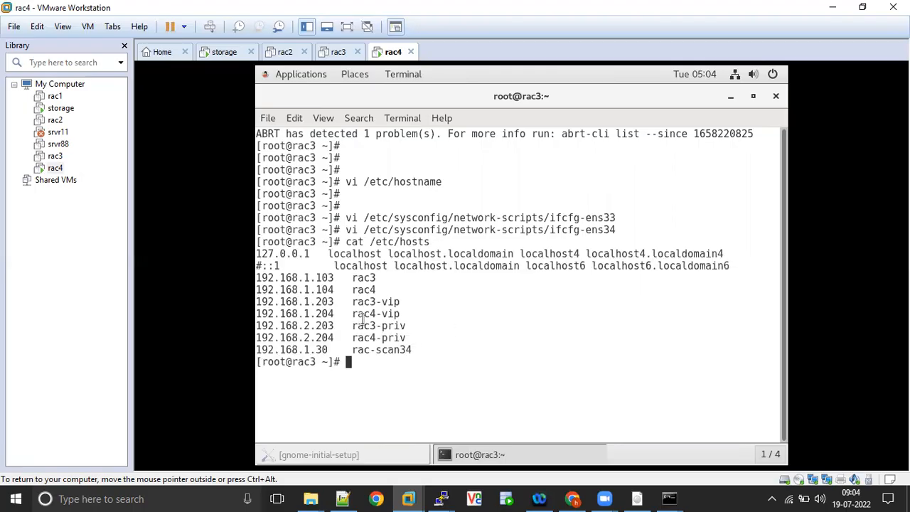
drag(380, 290, 339, 295)
mouse_move(256, 301)
mouse_down()
mouse_move(410, 313)
mouse_move(266, 312)
mouse_up()
drag(409, 336, 256, 301)
drag(382, 339, 421, 348)
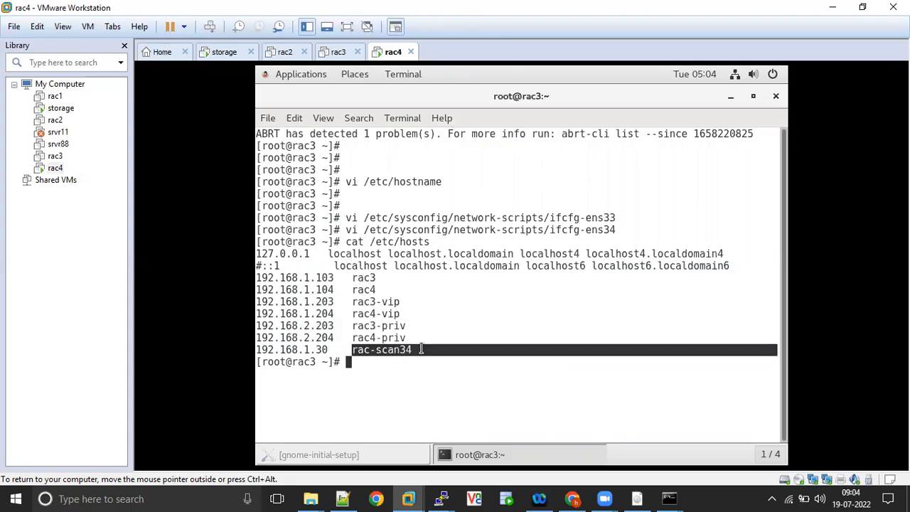
Shut down the rac4 guest with init 0.
click(512, 259)
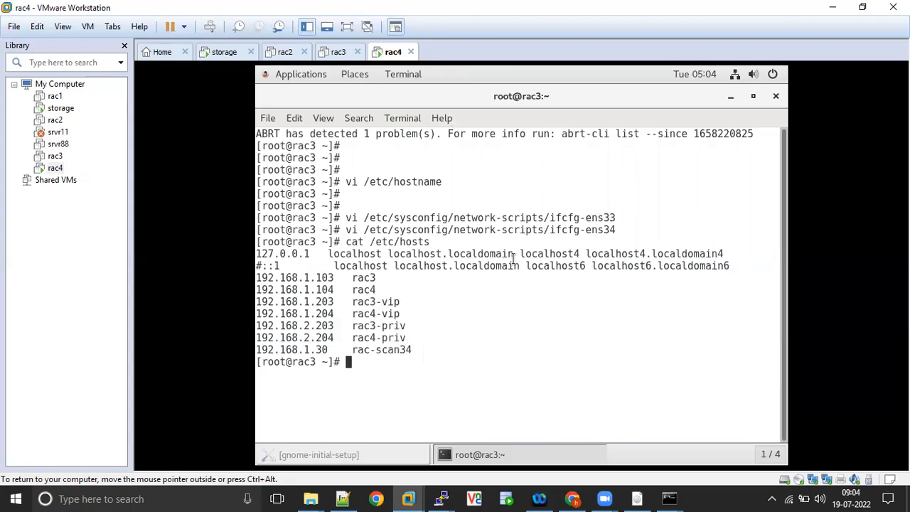
text(init 0)
key(Return)
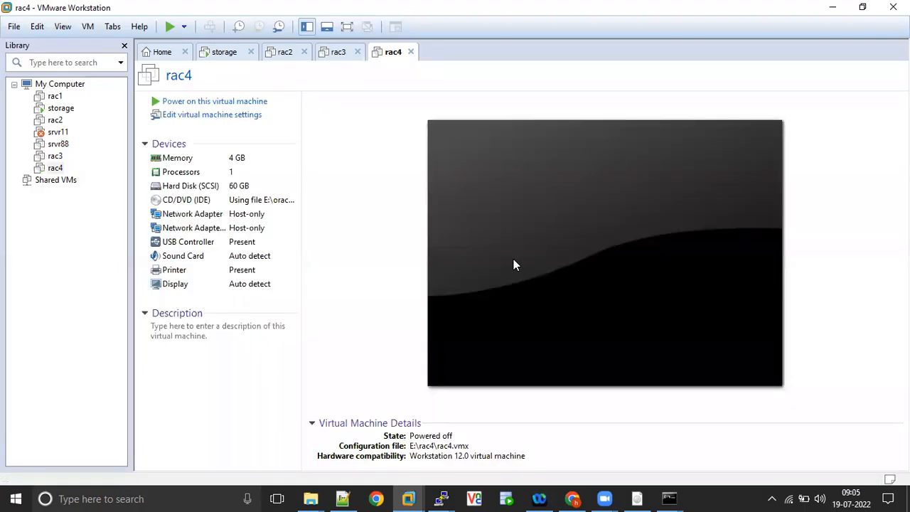
Log into the storage VM's console as root.
click(329, 55)
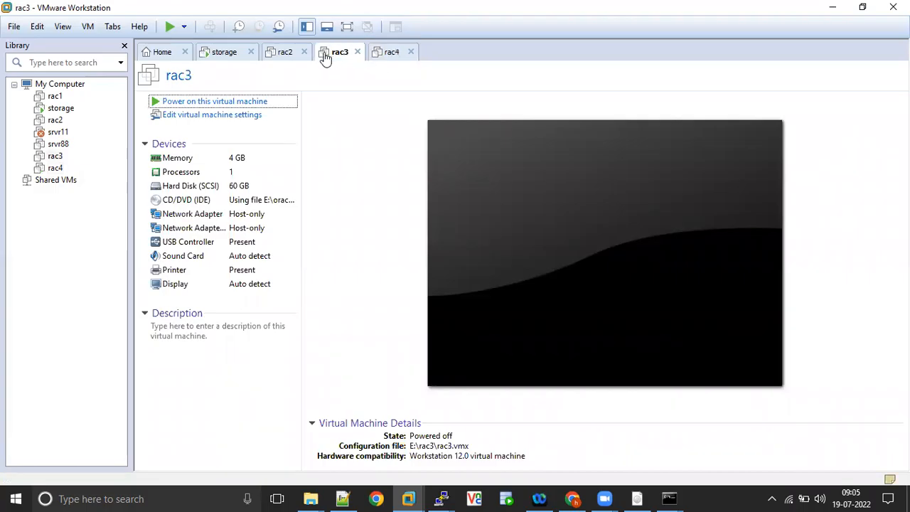
click(218, 57)
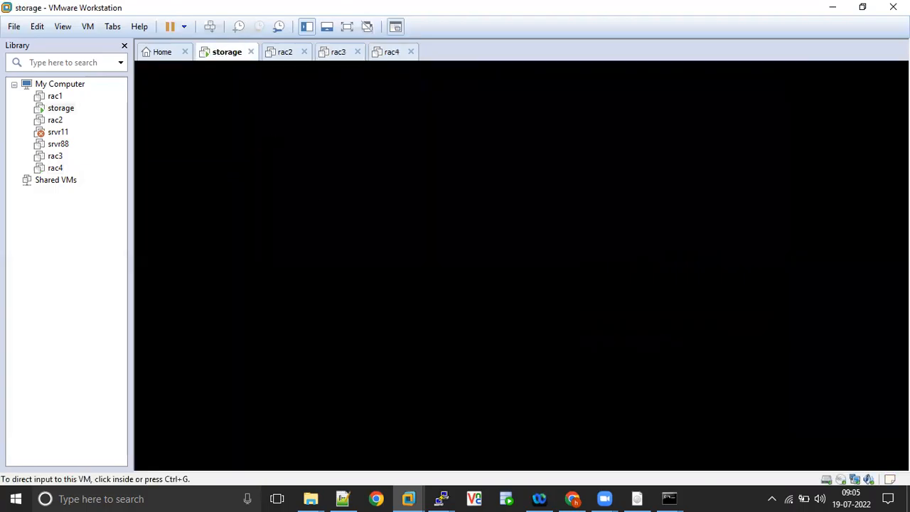
click(454, 259)
text(rage login: r)
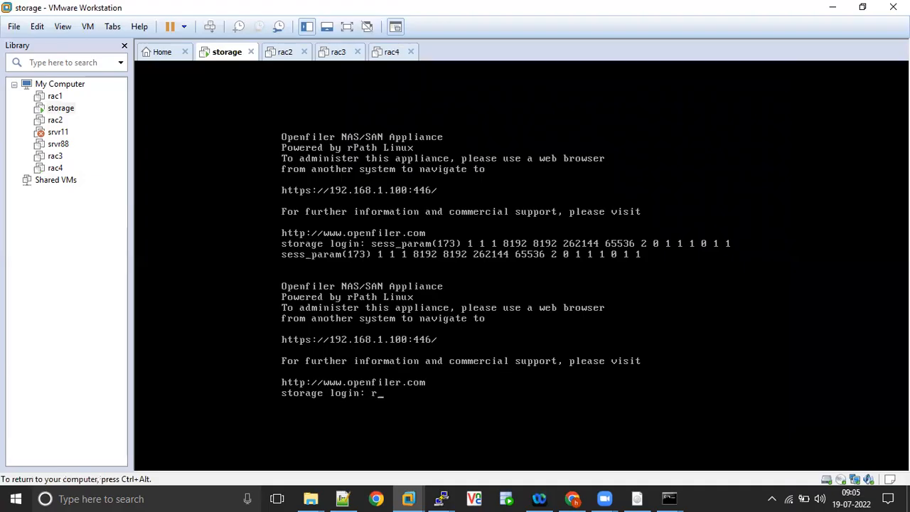
text(oot)
key(Return)
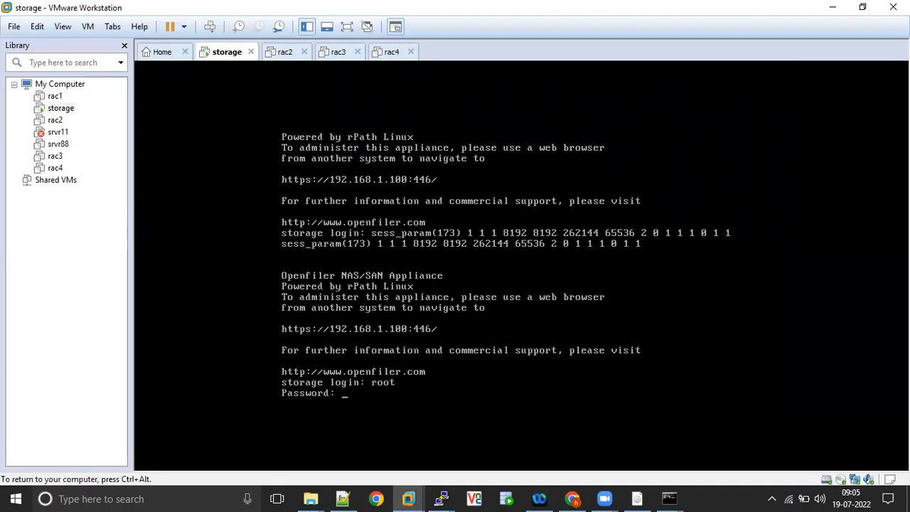
key(Return)
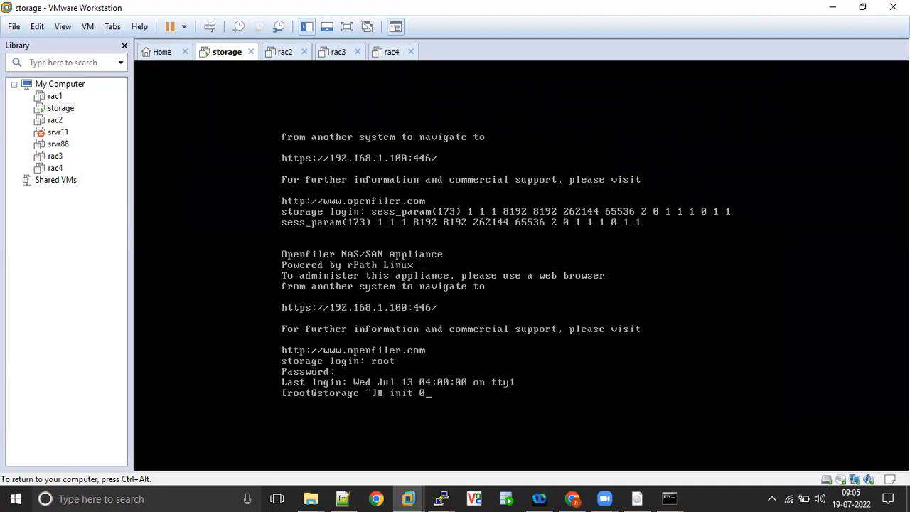
Shut down the storage appliance with init 0 and release input to the host.
text(init 0)
key(Return)
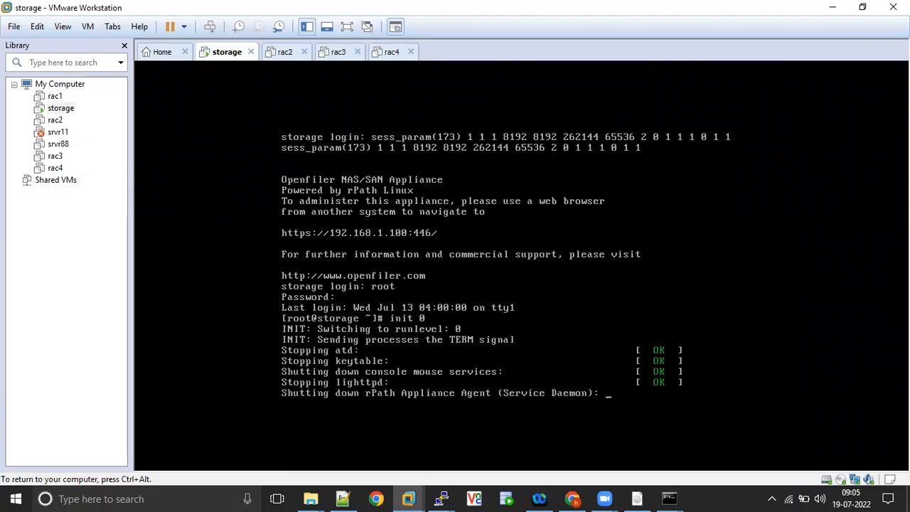
key(ctrl+alt)
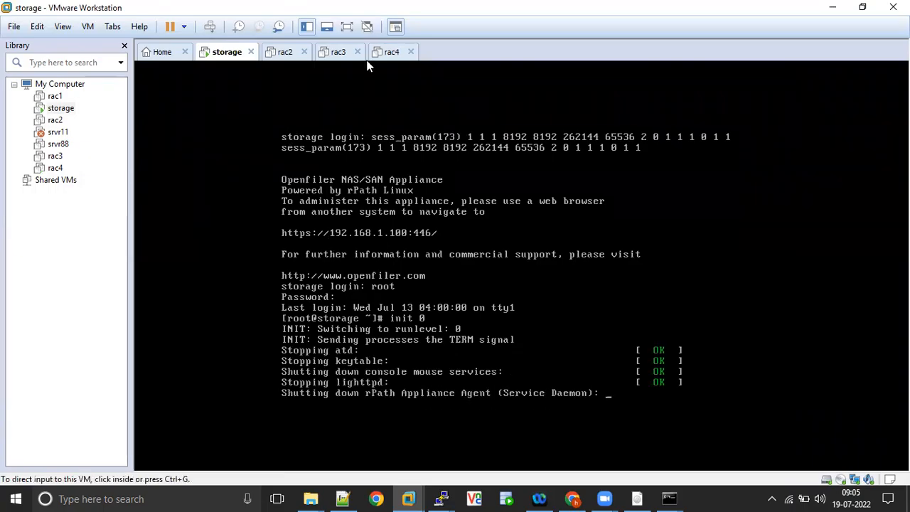